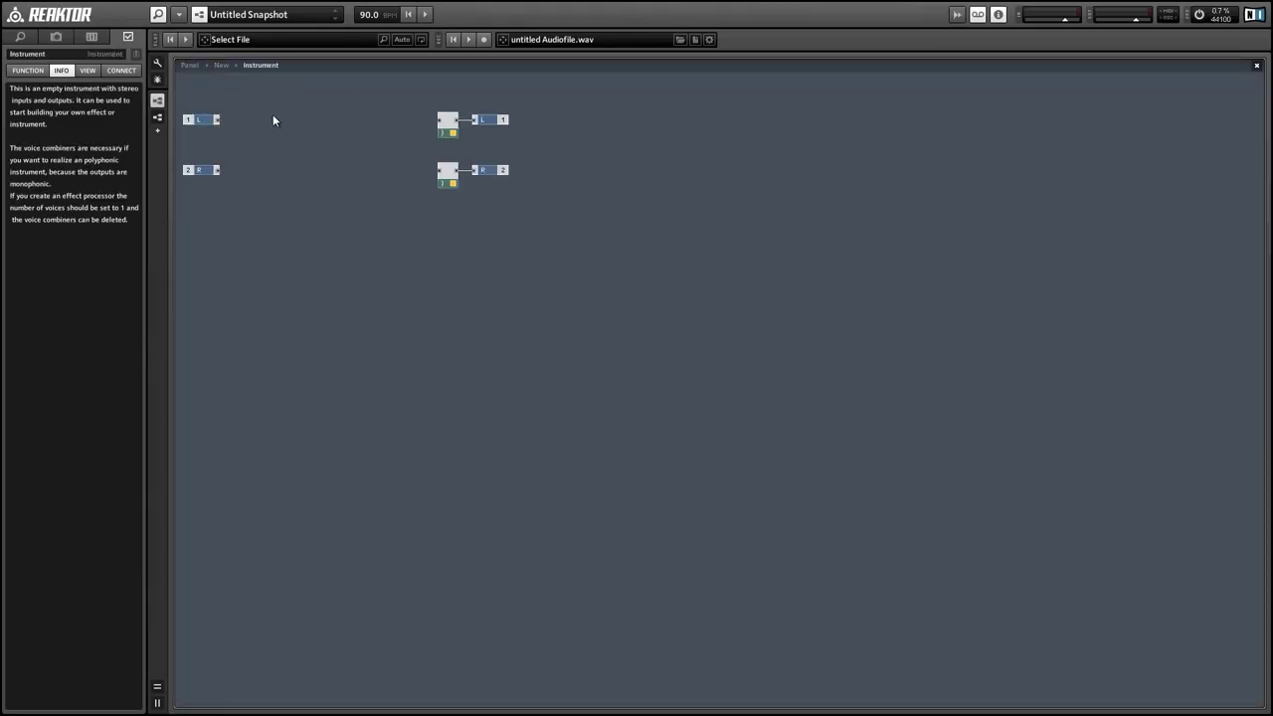
Shift the voice combiners and outputs right, then add an empty macro named 'CC Send'
mouse_move(386, 97)
mouse_down()
mouse_move(511, 205)
mouse_move(776, 167)
mouse_up()
click(605, 215)
right_click(578, 196)
mouse_move(610, 232)
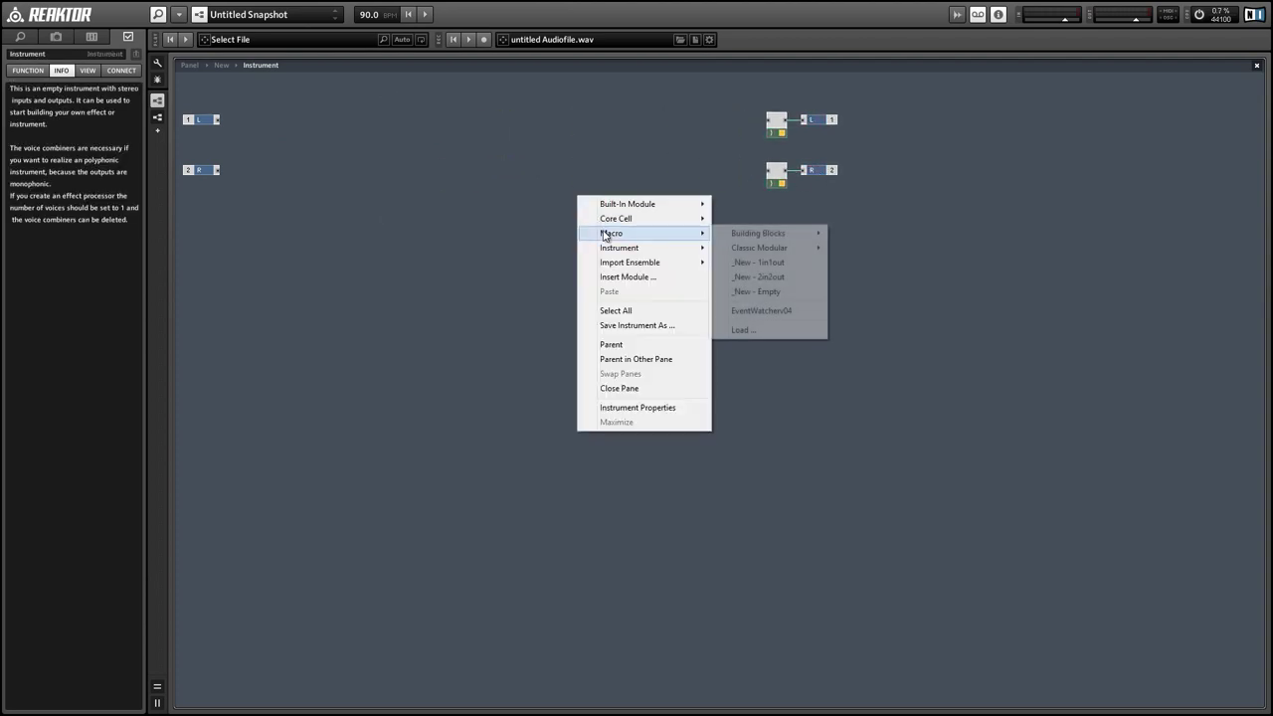
click(763, 262)
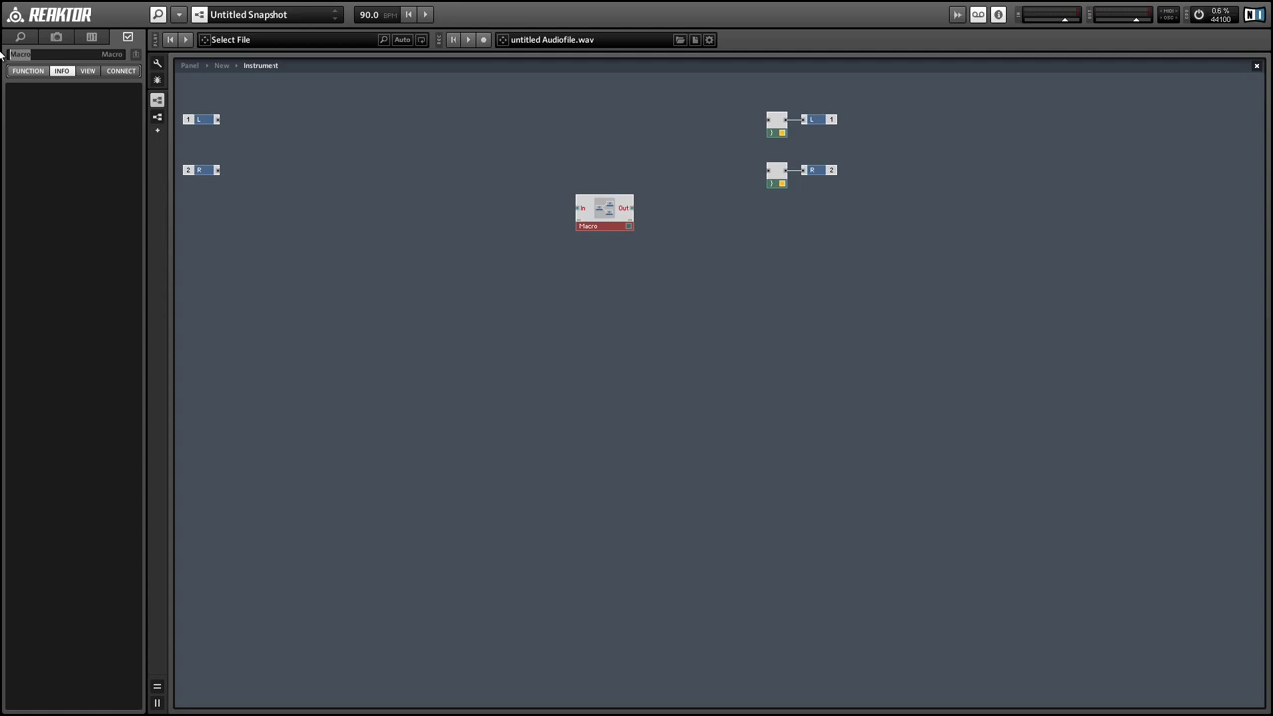
text(CC Send)
Inside CC Send, delete the Out port and insert a MIDI Out Channel Message module
double_click(605, 211)
click(673, 162)
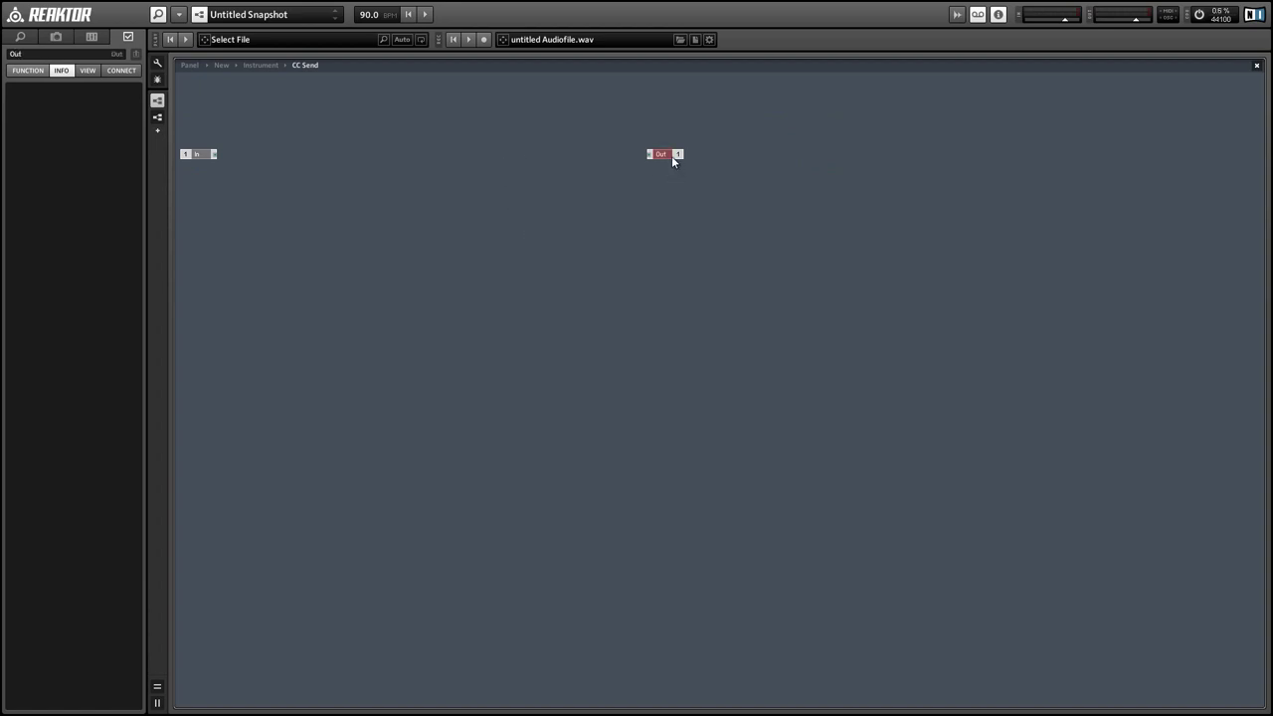
key(Delete)
right_click(589, 167)
mouse_move(596, 175)
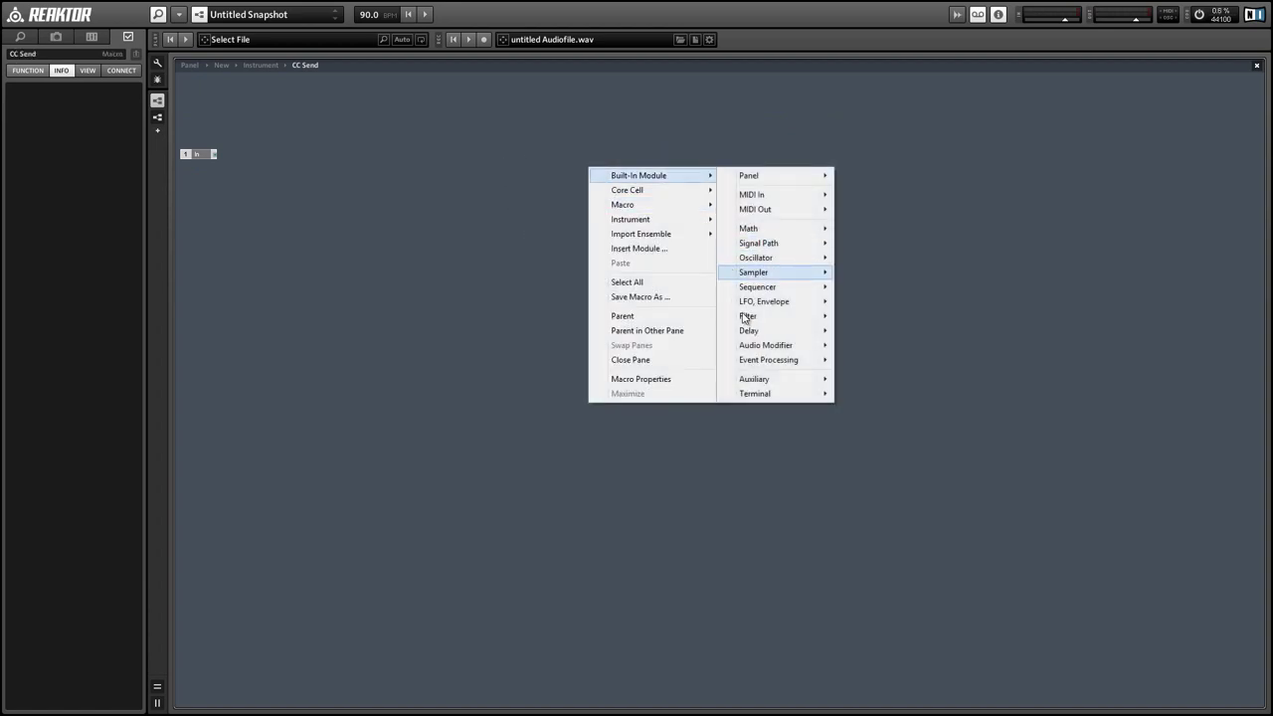
mouse_move(764, 249)
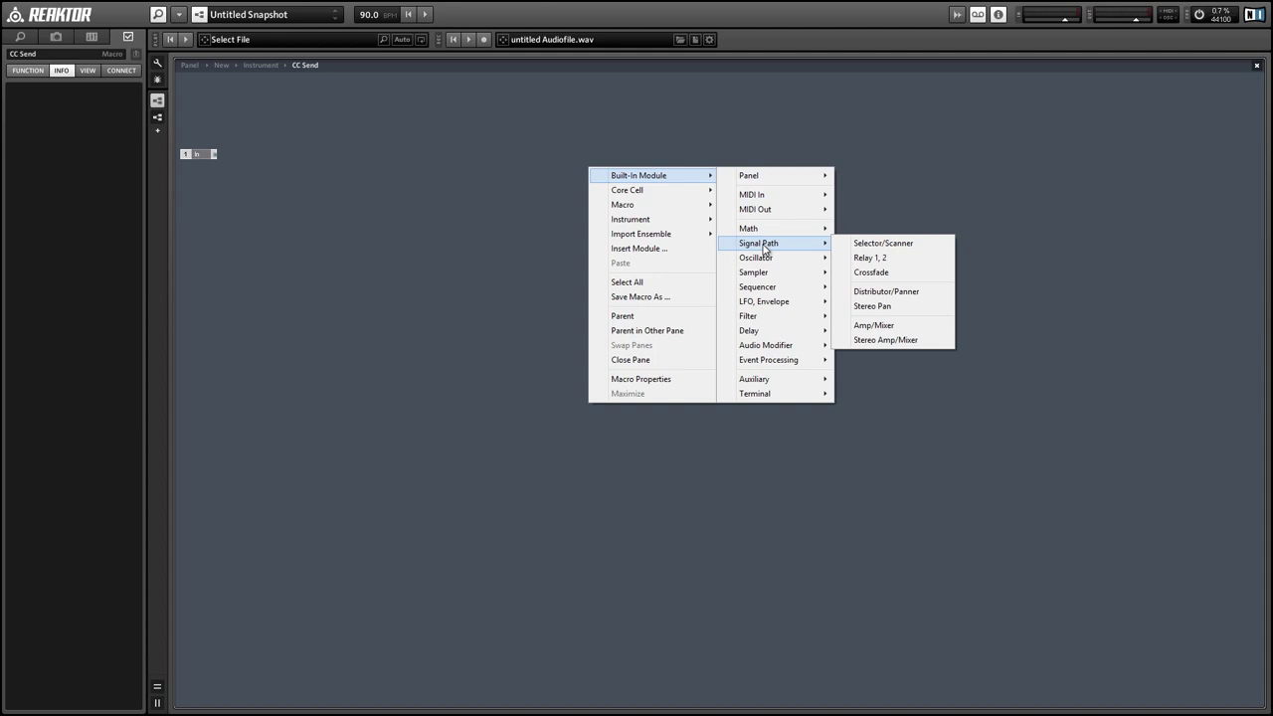
mouse_move(761, 210)
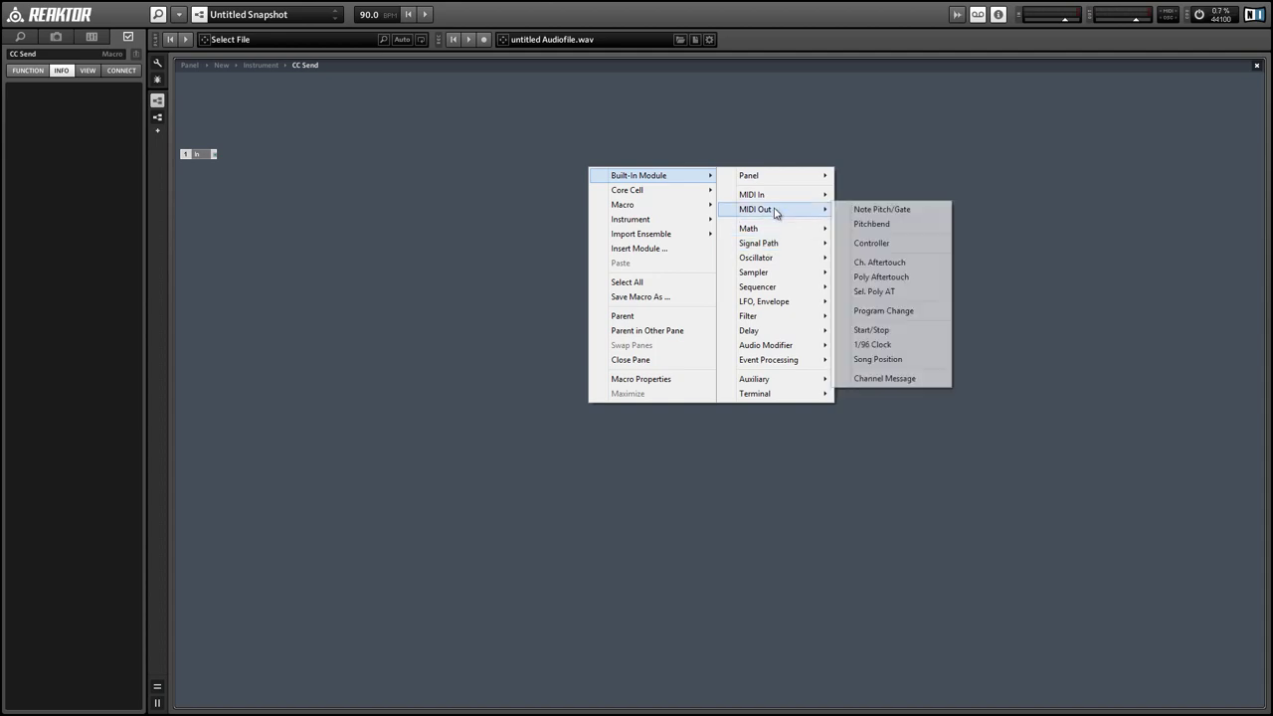
click(884, 378)
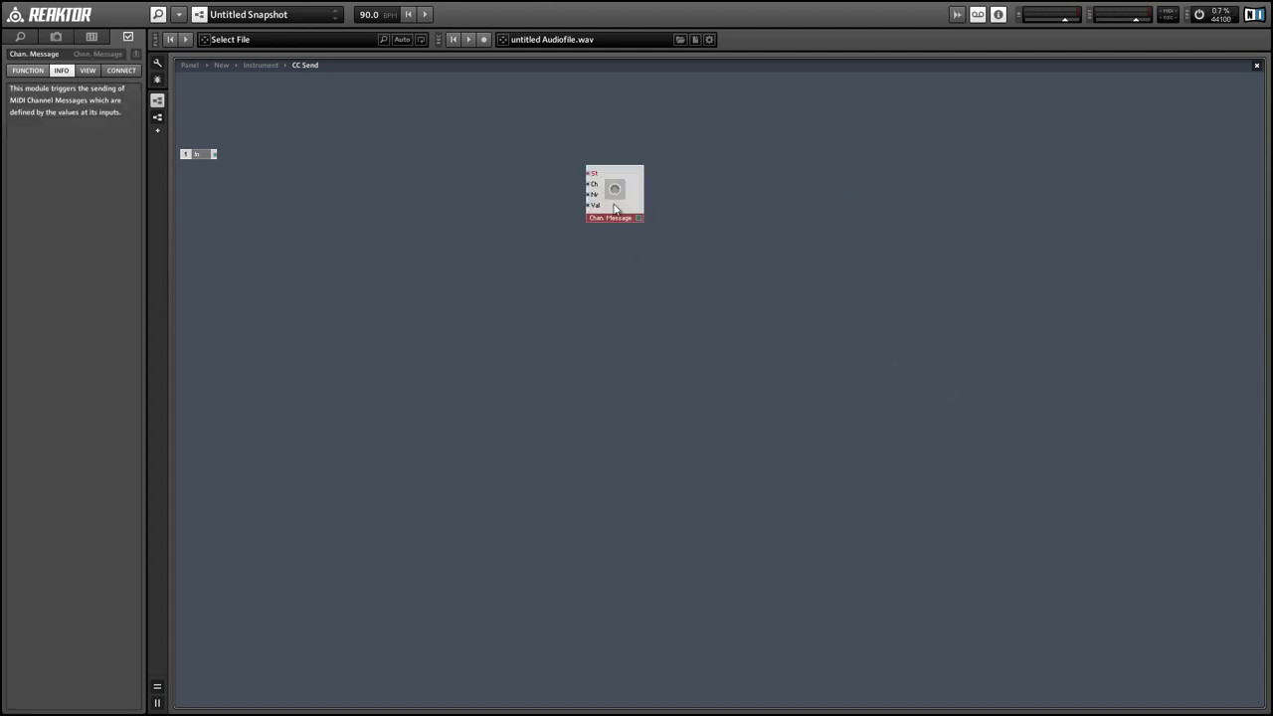
Rename In to CC#, duplicate it as Val, and wire both into Chan. Message
click(208, 153)
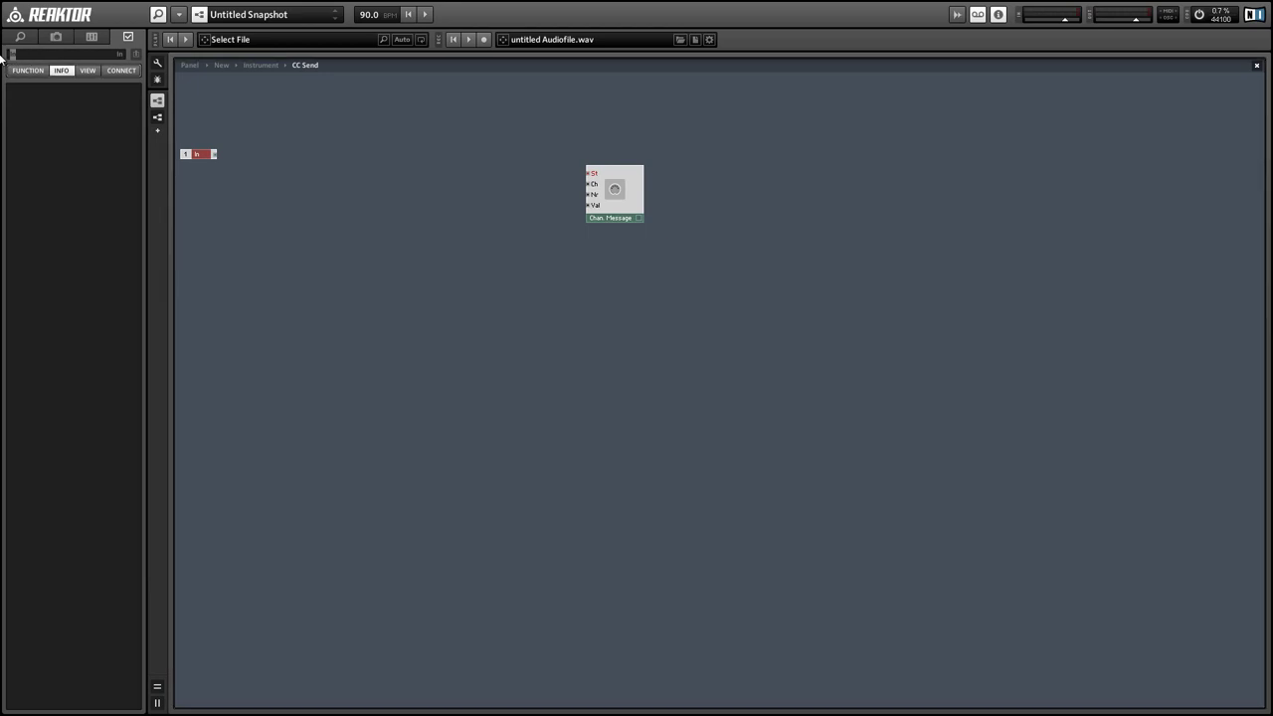
text(CC#)
click(273, 191)
drag(215, 154, 467, 187)
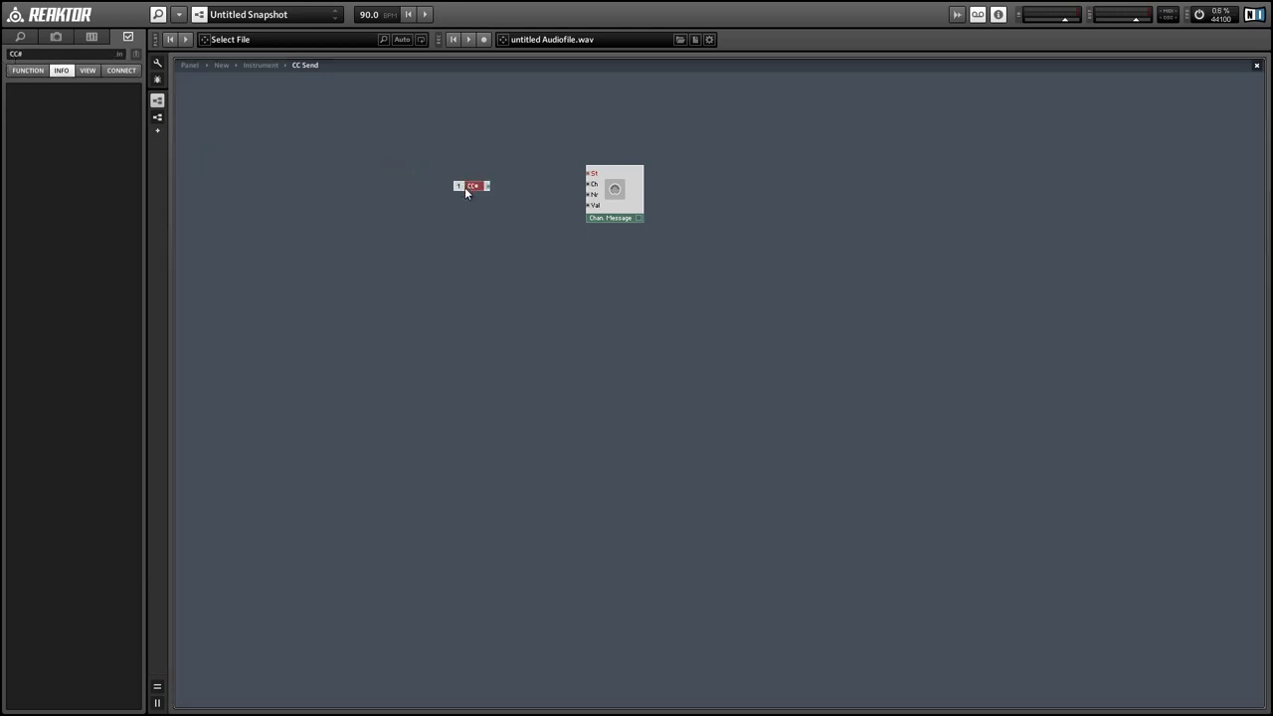
key(ctrl+d)
double_click(35, 53)
text(Val)
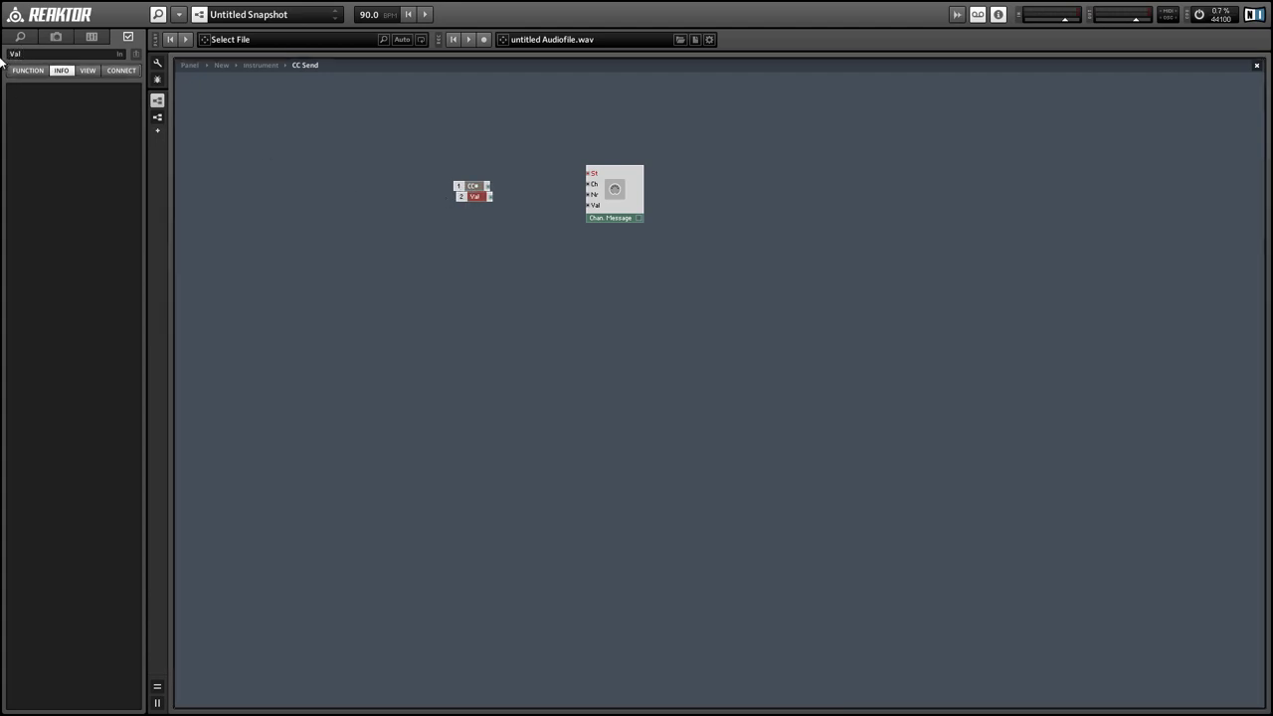
click(426, 217)
drag(490, 192, 584, 196)
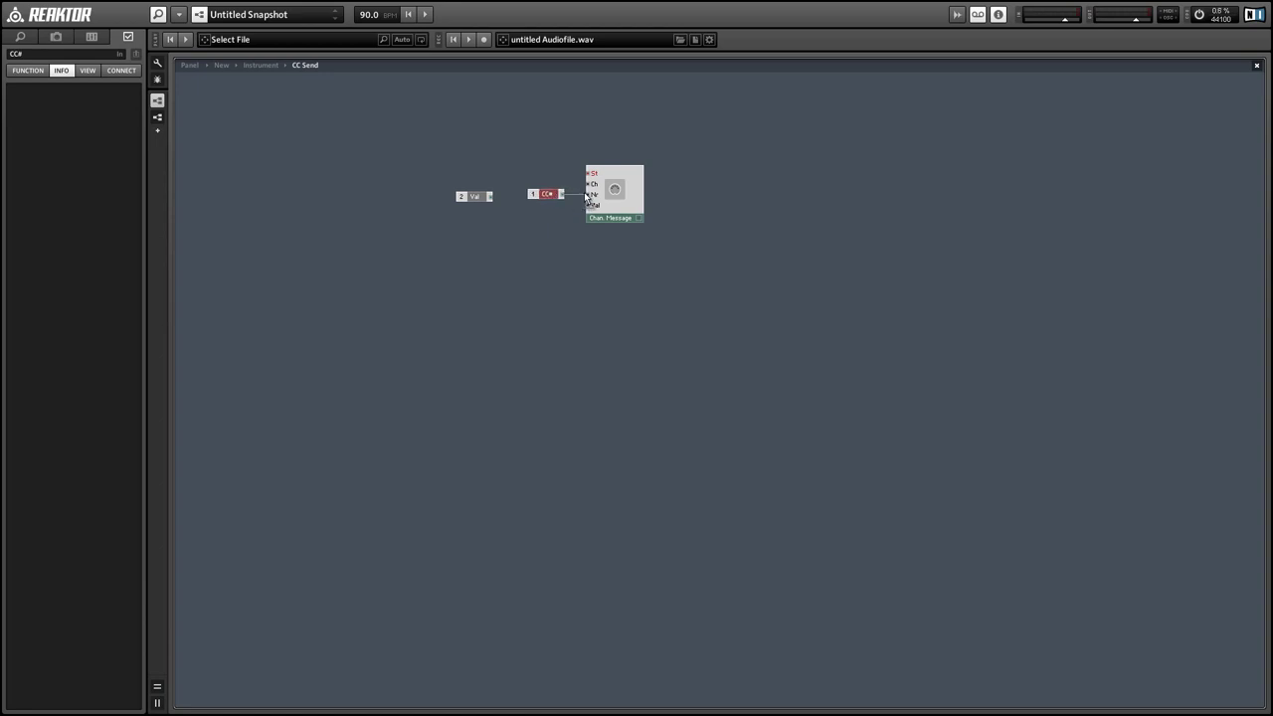
drag(490, 197, 586, 205)
Add a constant 1 on the Ch input and a Value module wired into St
right_click(594, 183)
click(600, 206)
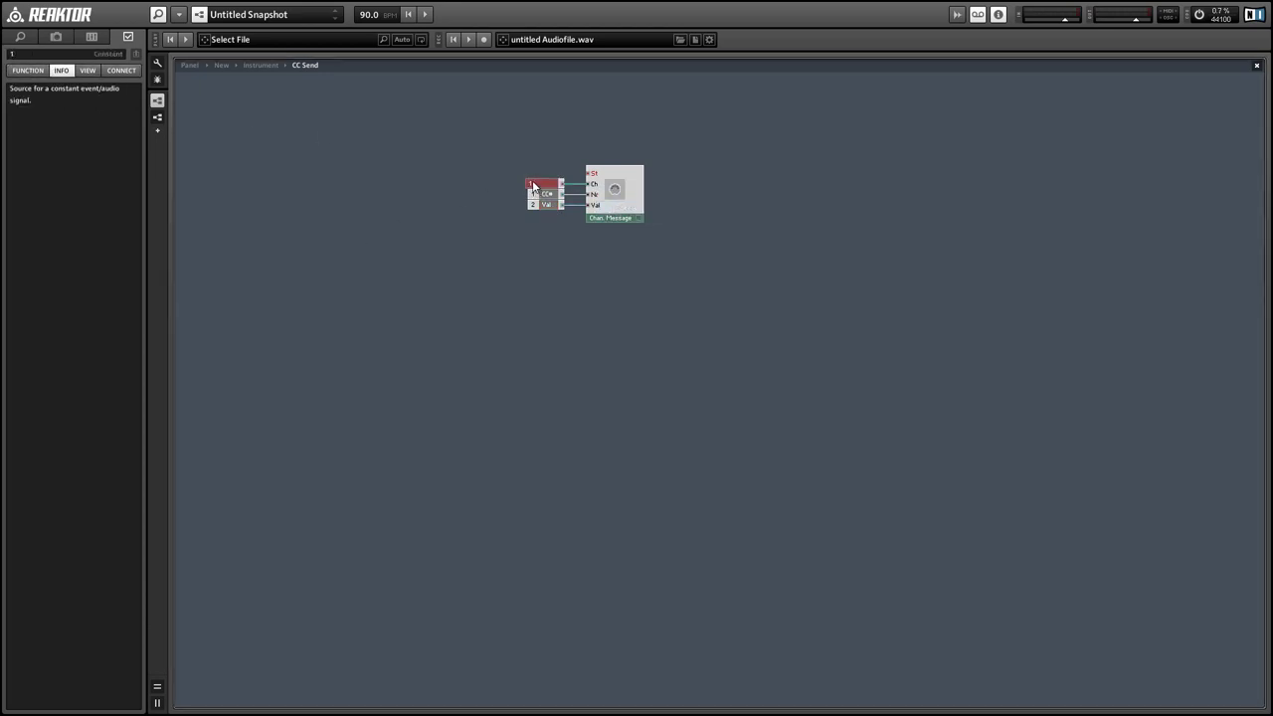
right_click(448, 146)
mouse_move(453, 149)
mouse_move(654, 336)
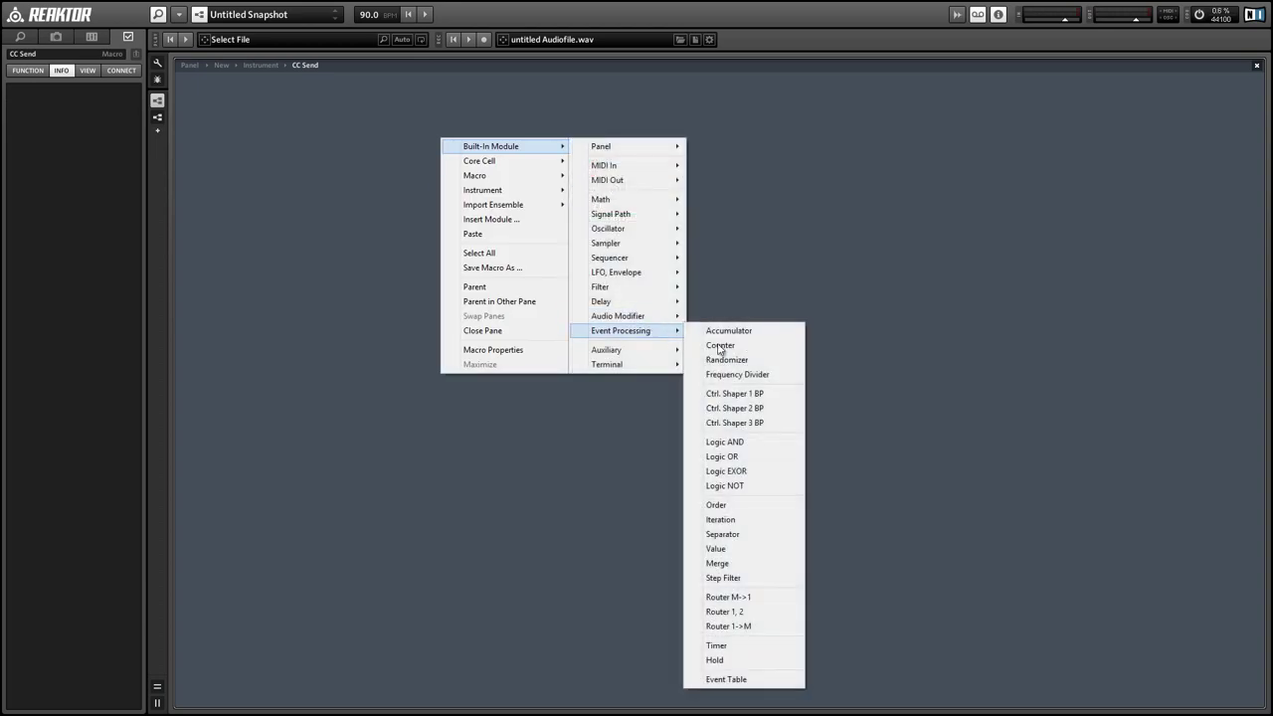
click(761, 548)
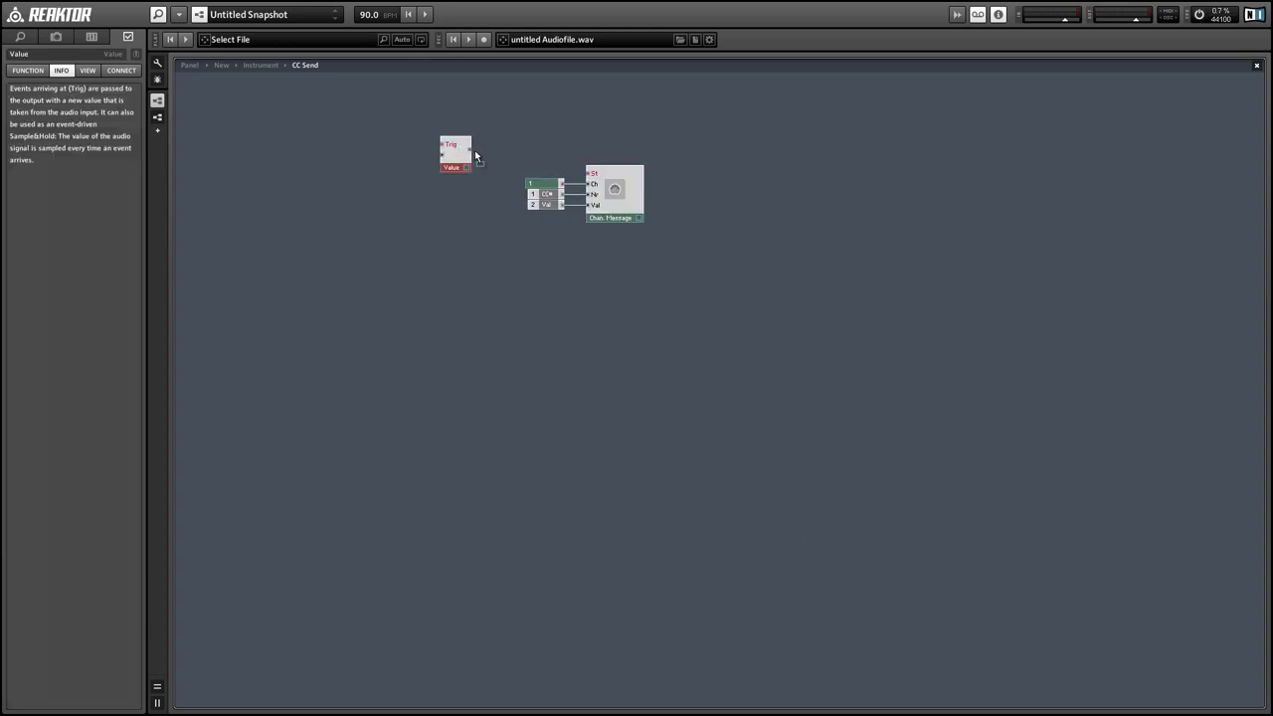
drag(470, 149, 593, 175)
drag(460, 167, 510, 196)
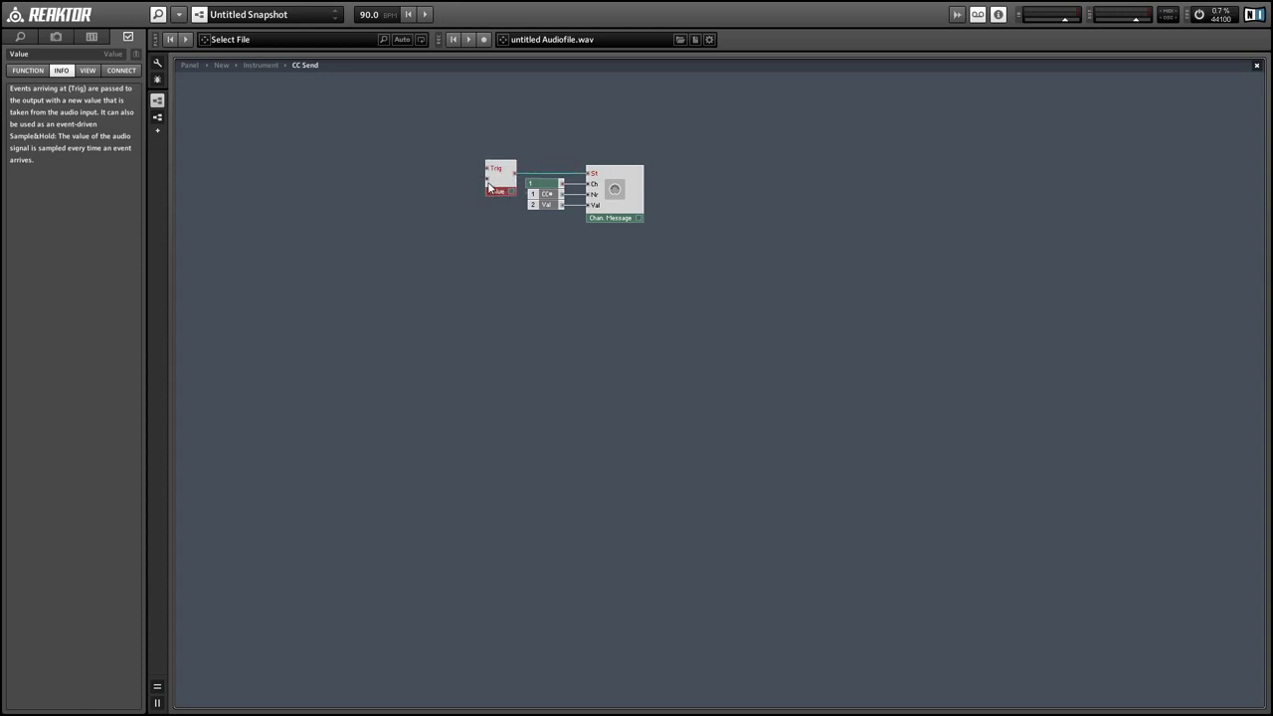
Feed the Value module a constant 3, group it beside Chan. Message, and move Val far left
right_click(487, 179)
click(507, 204)
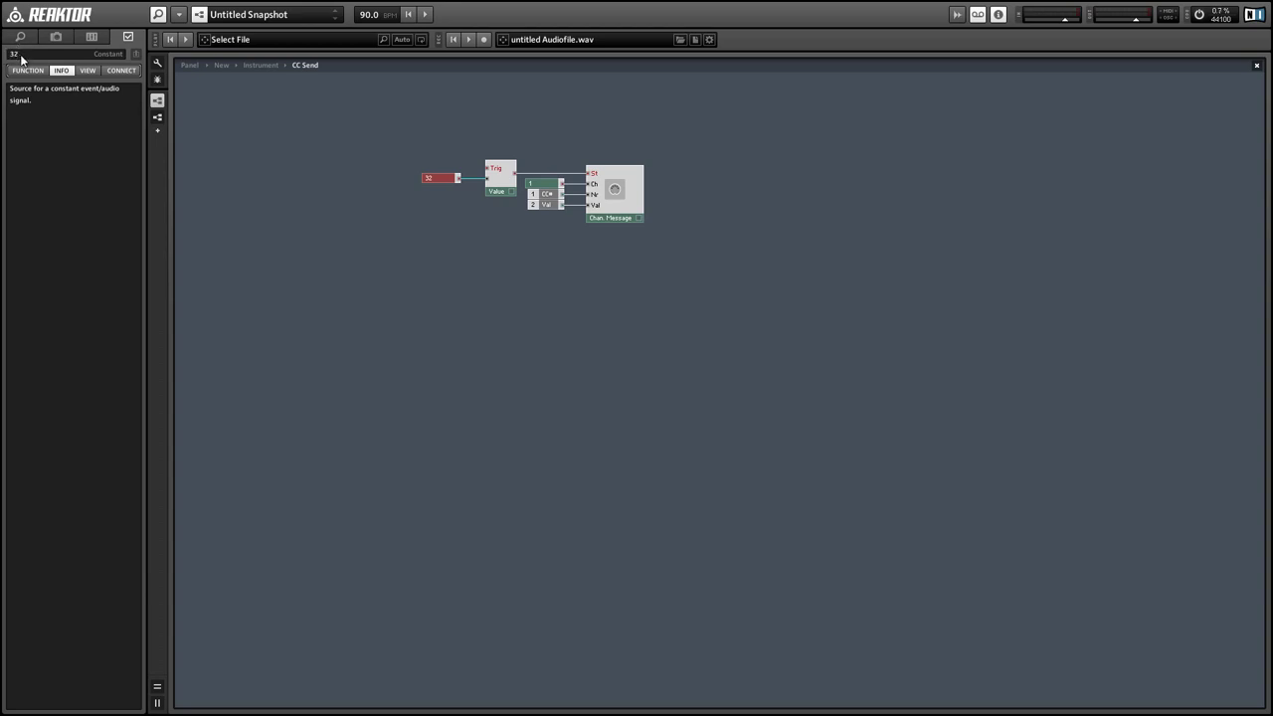
click(492, 189)
drag(534, 127, 438, 209)
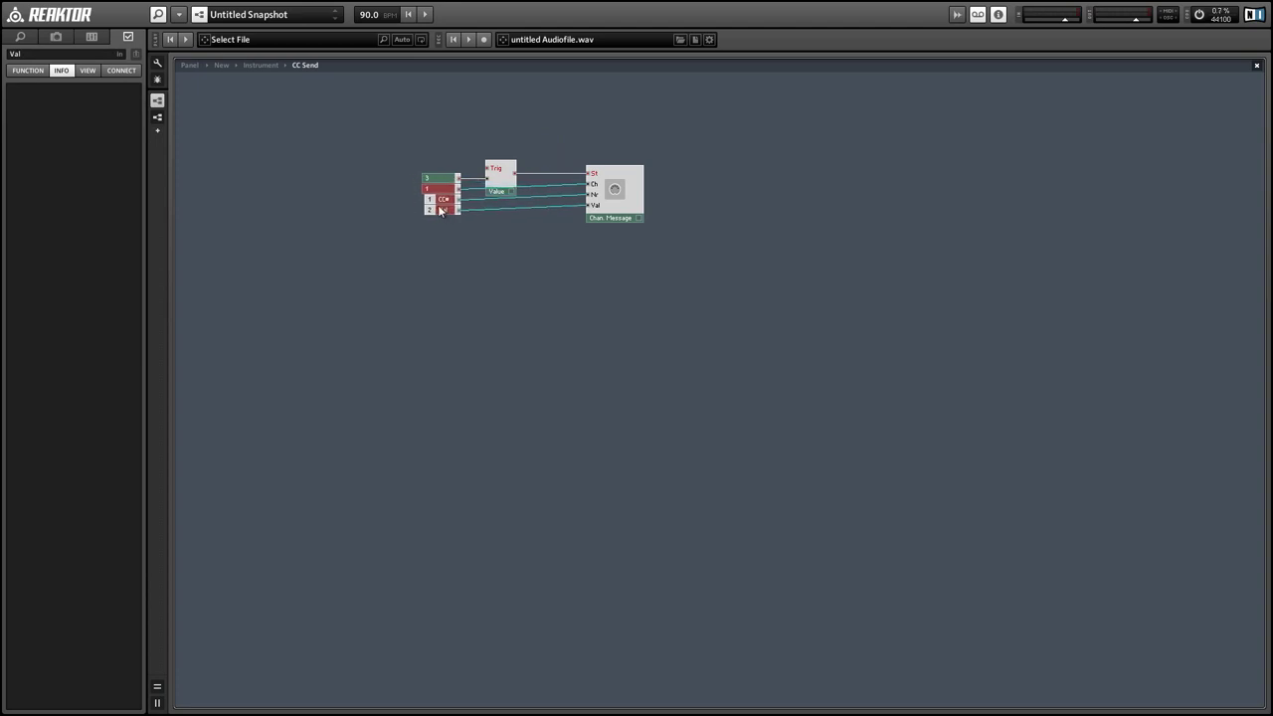
drag(396, 142, 564, 180)
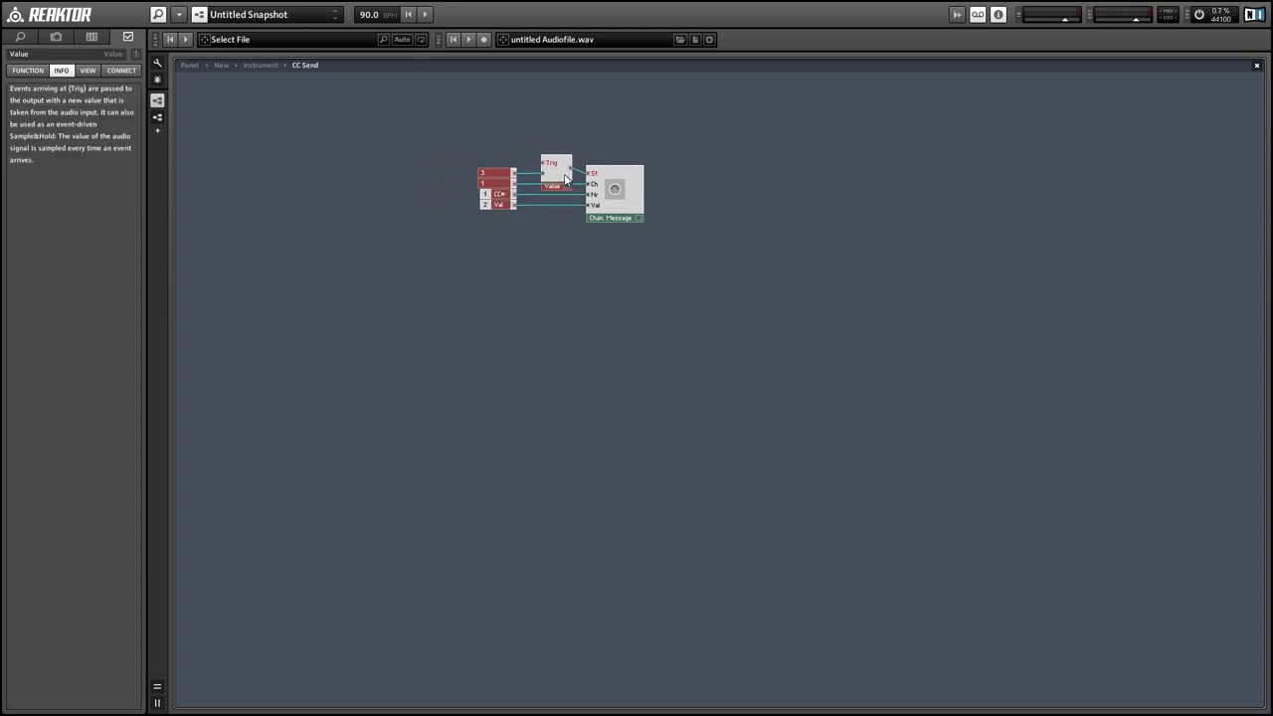
click(517, 248)
drag(501, 204, 250, 206)
click(284, 148)
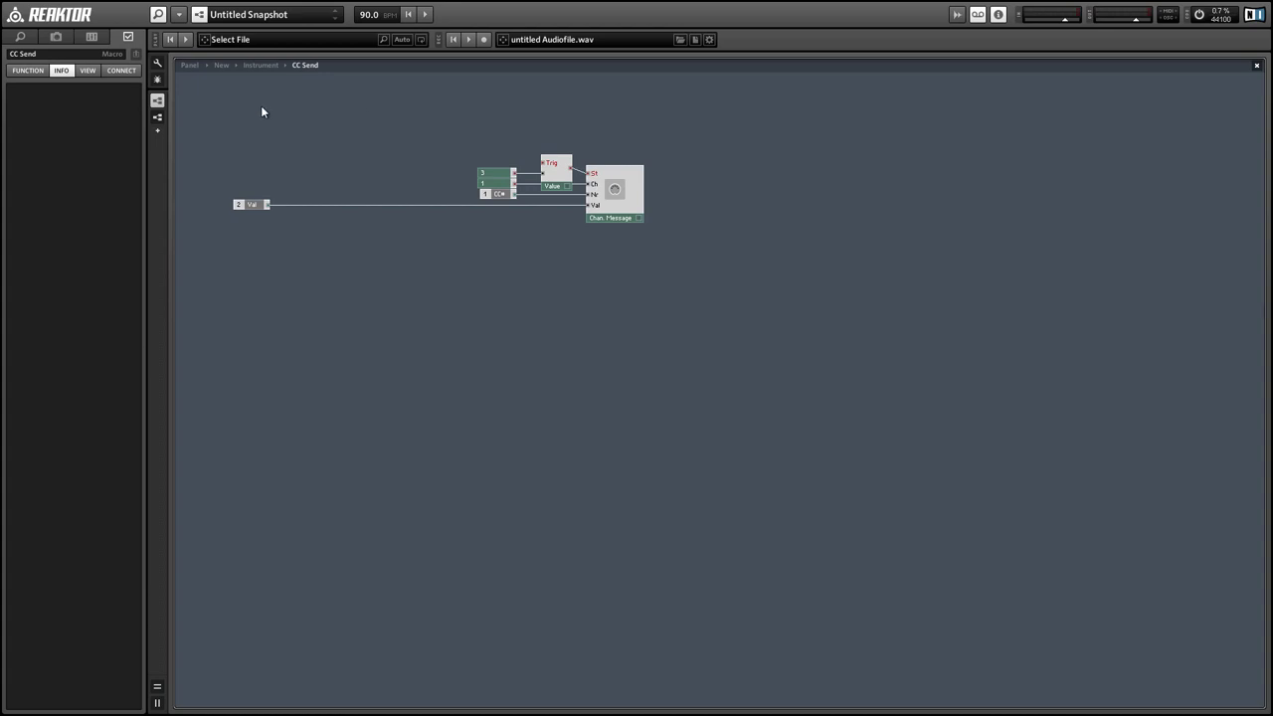
Insert an A to E converter fed by the Val input
right_click(288, 110)
mouse_move(338, 119)
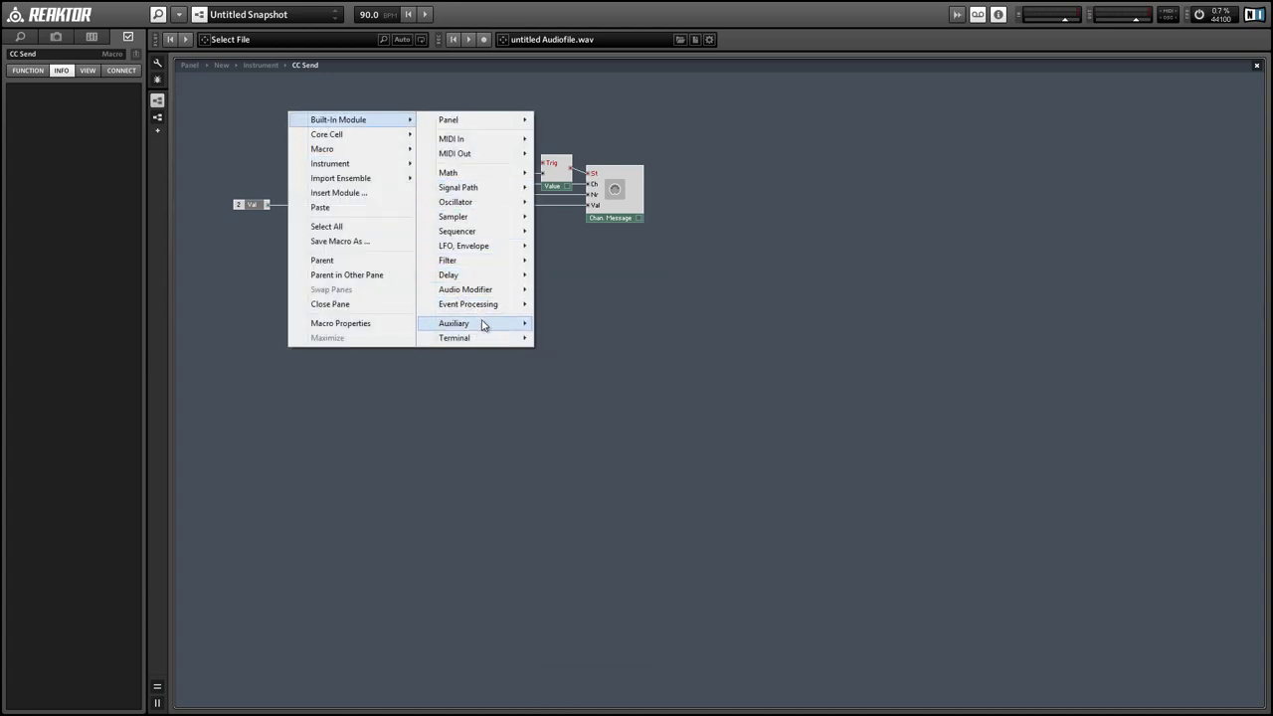
mouse_move(482, 324)
click(576, 402)
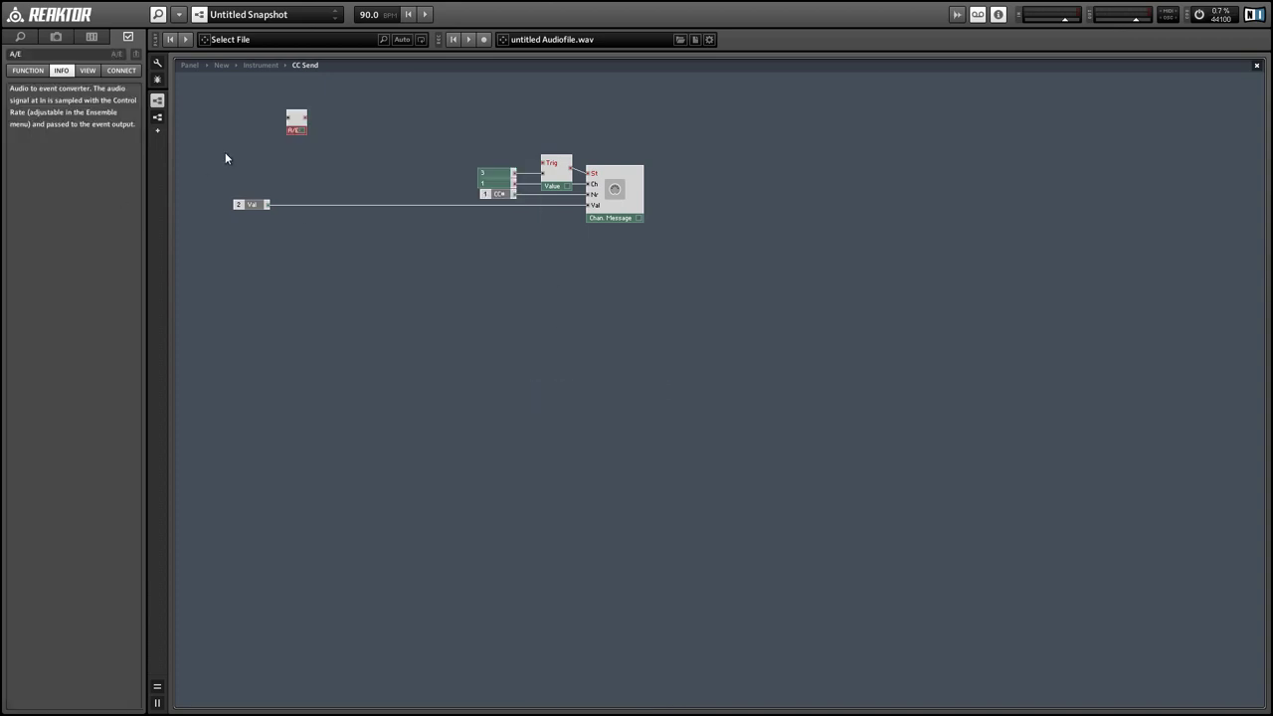
drag(288, 123, 266, 208)
drag(295, 131, 300, 143)
Add a Compare module with A from A/E and B from a 0.0001 constant
right_click(347, 125)
mouse_move(351, 137)
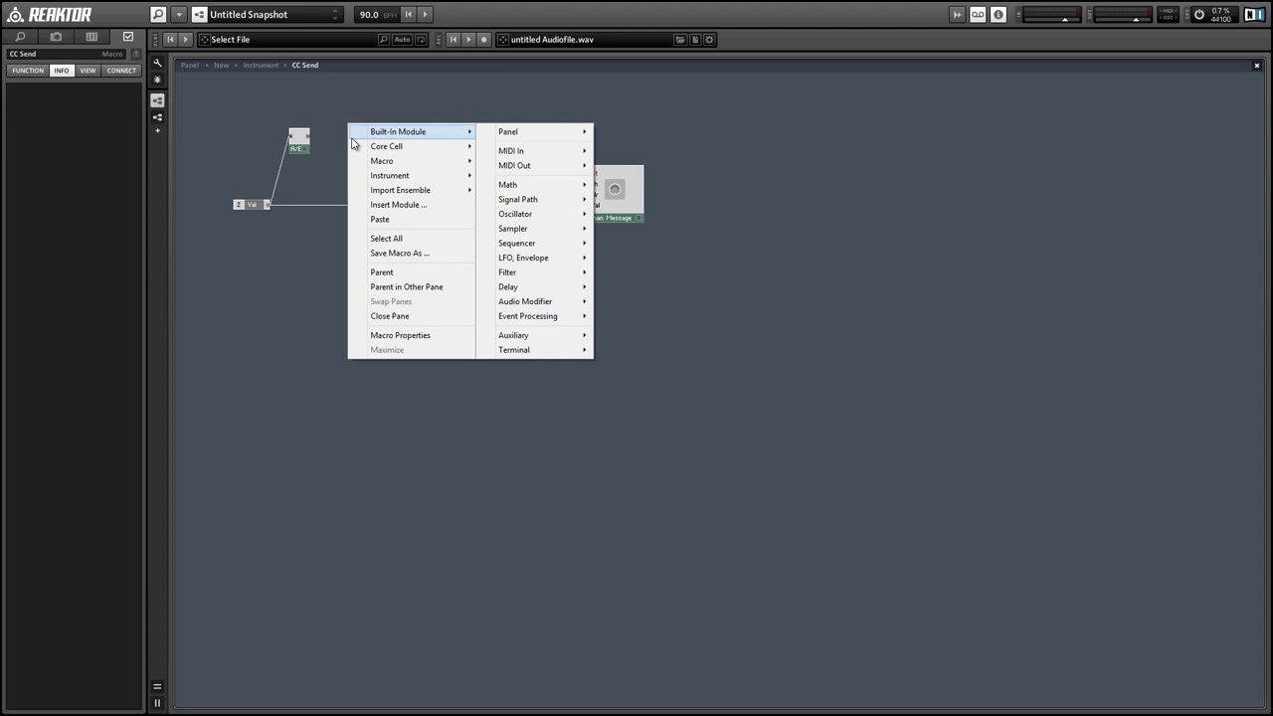
mouse_move(513, 187)
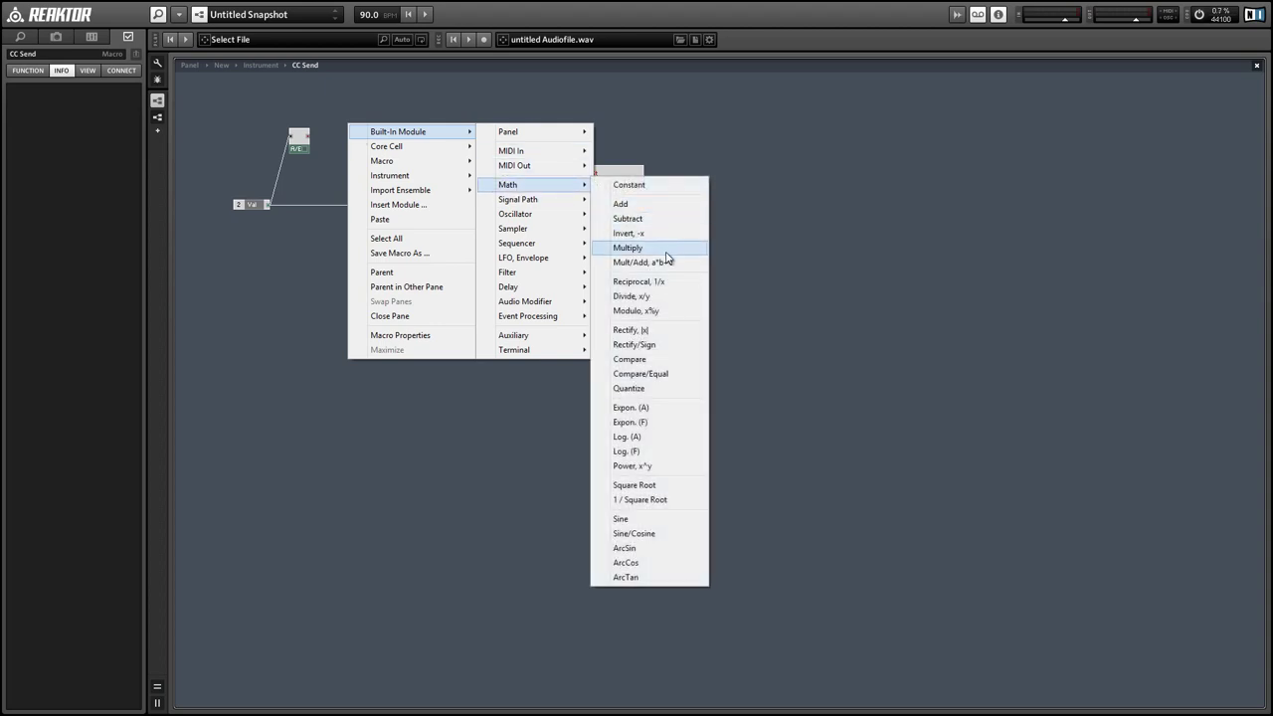
click(632, 359)
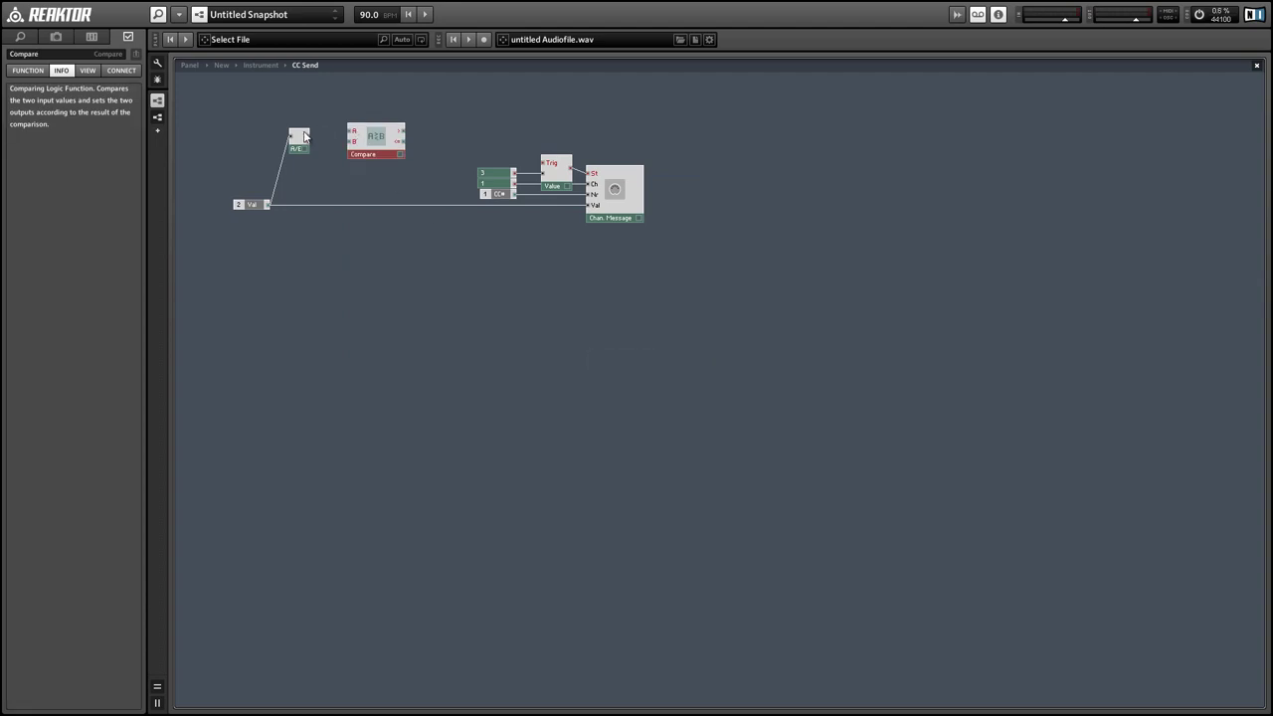
drag(304, 137, 376, 152)
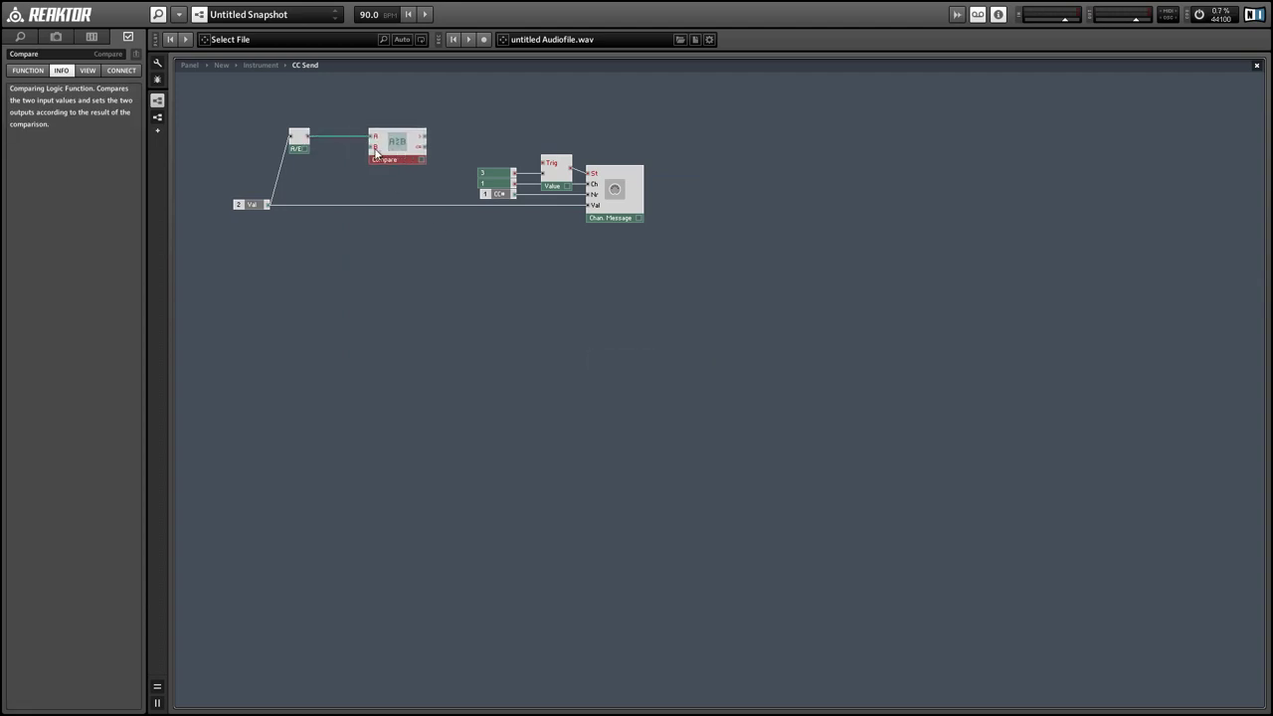
right_click(376, 152)
click(399, 169)
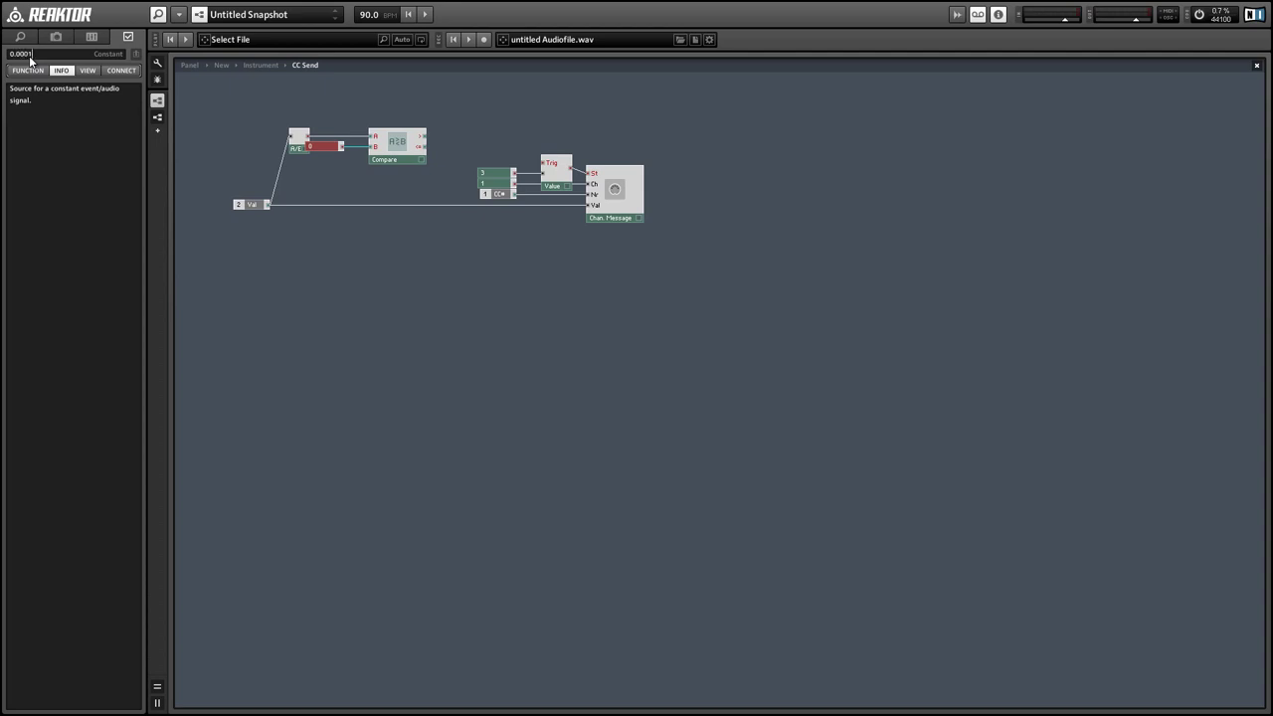
text(0.0001)
drag(318, 147, 252, 147)
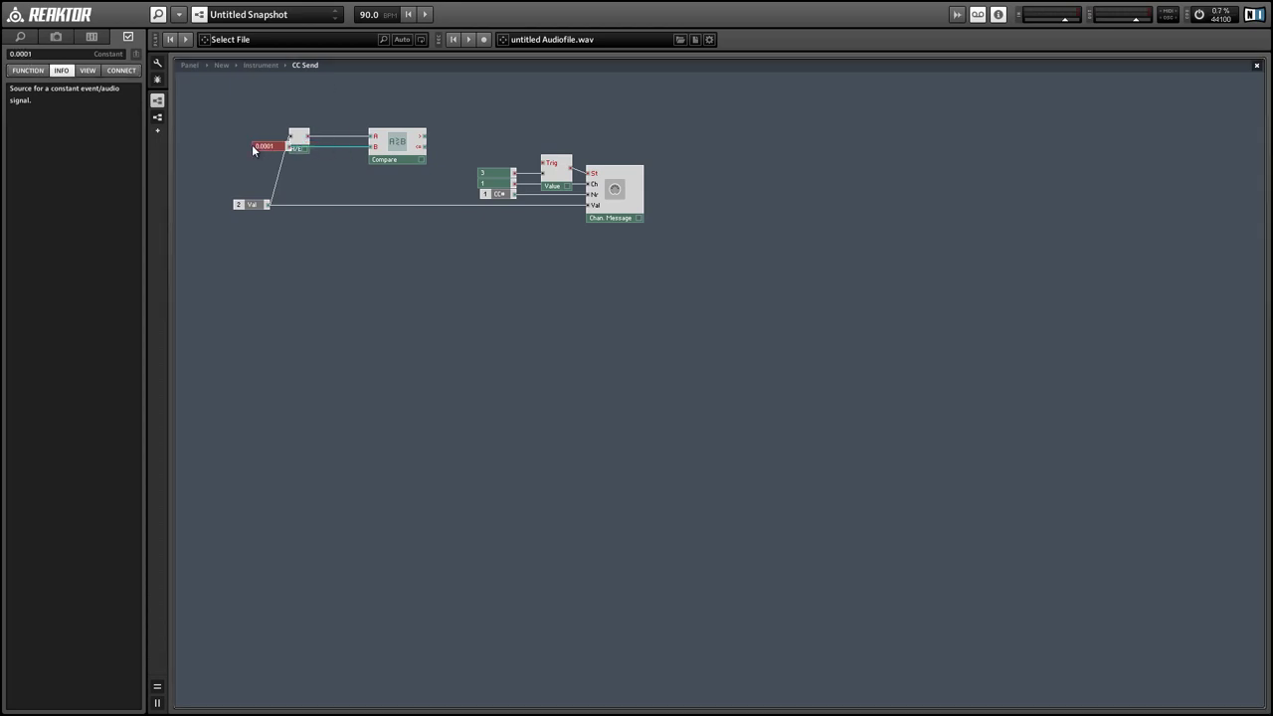
drag(383, 161, 333, 158)
click(445, 123)
Insert a Router with Compare wired to its Ctl input, and group the modules together
right_click(445, 121)
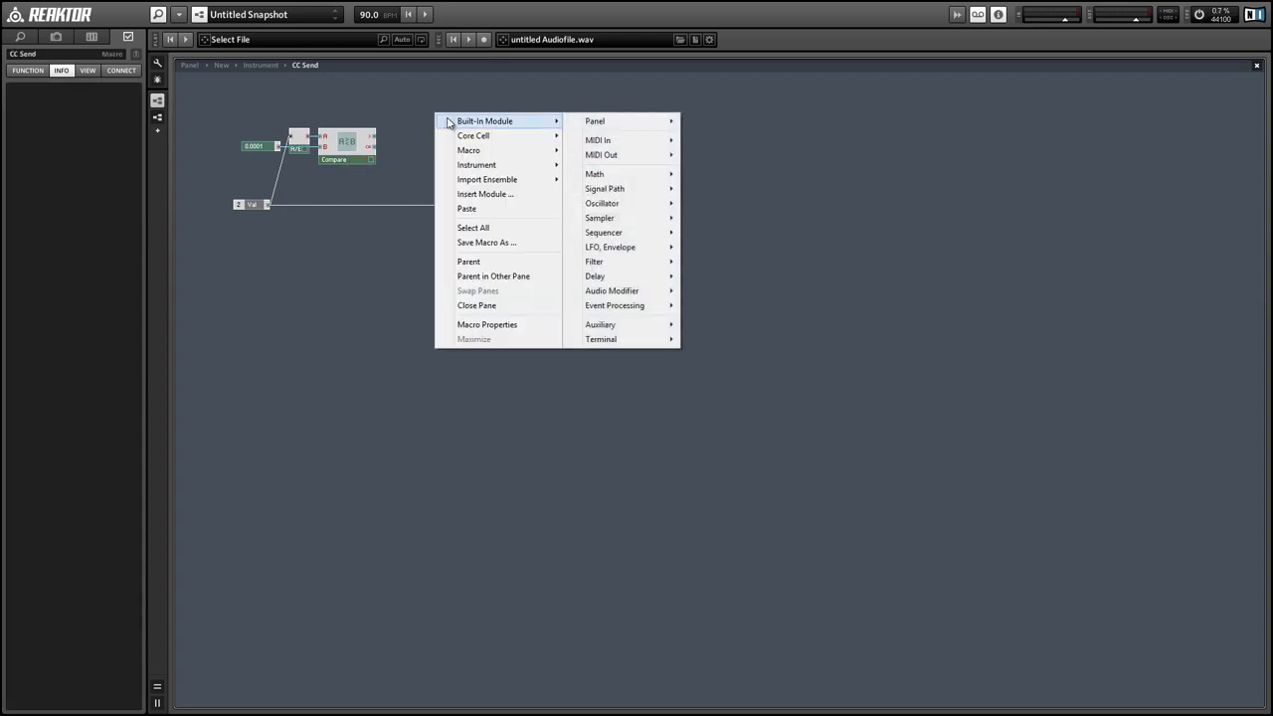
mouse_move(671, 307)
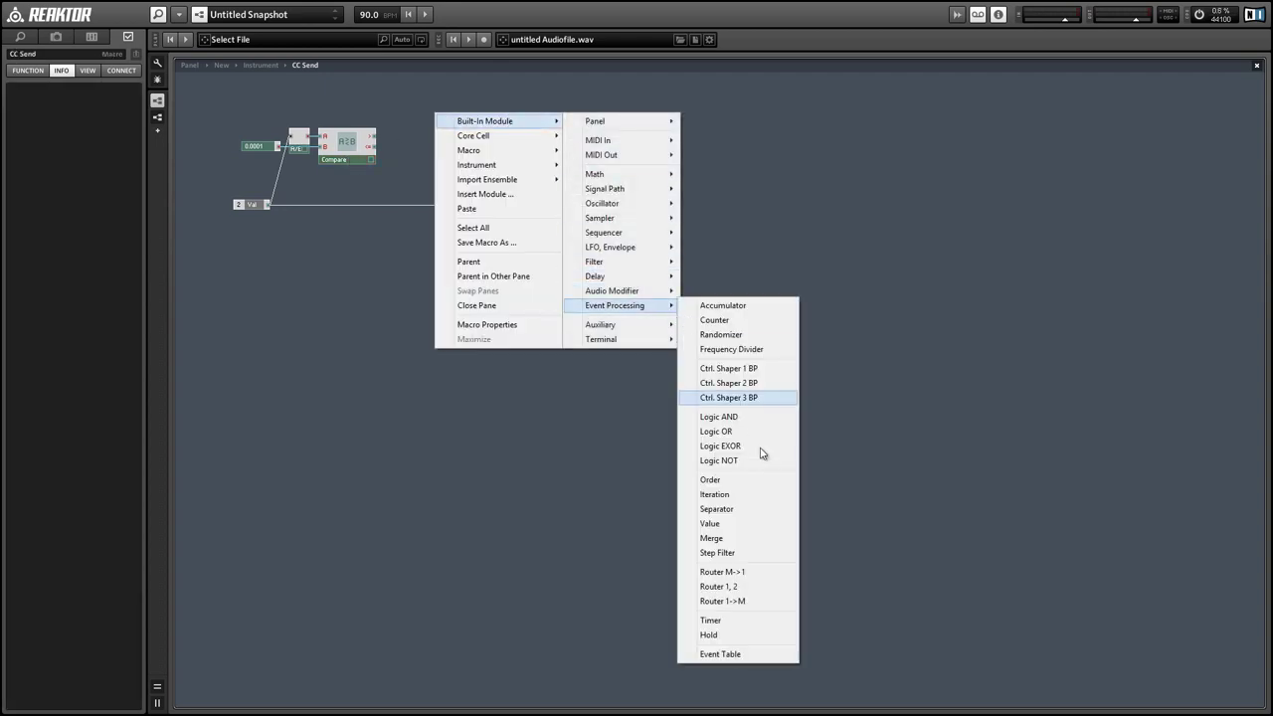
click(720, 587)
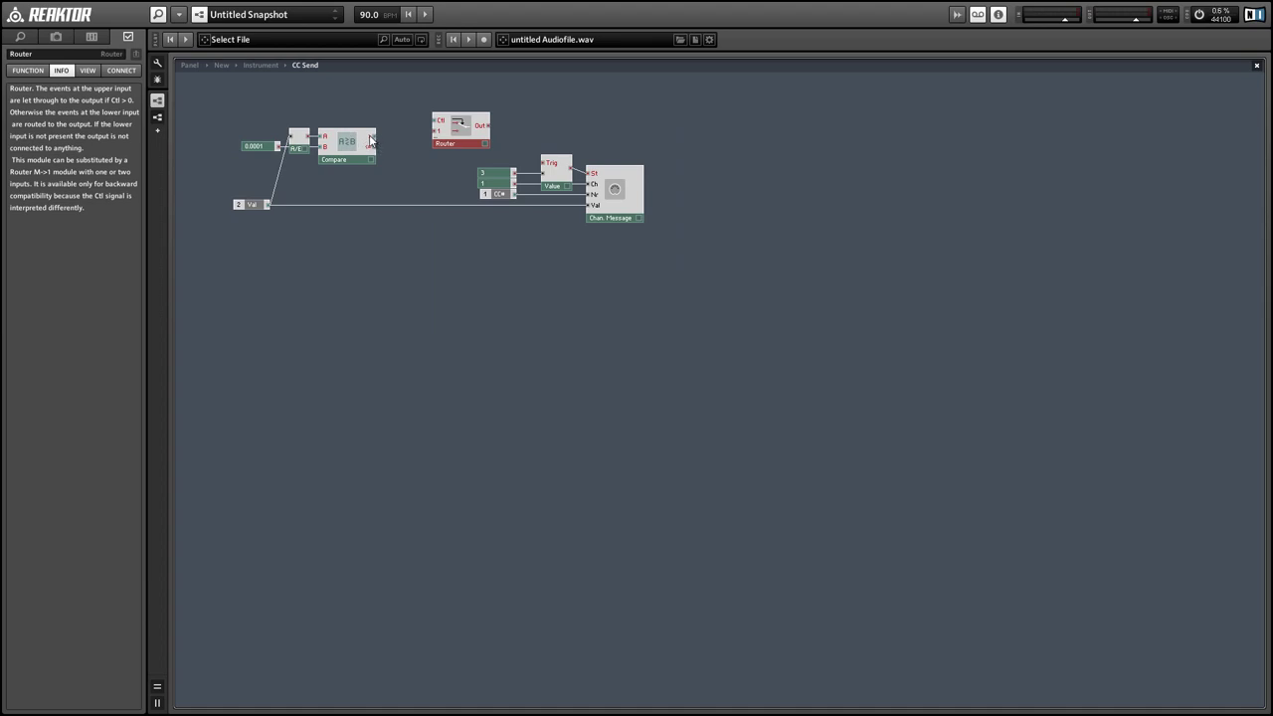
drag(369, 140, 543, 163)
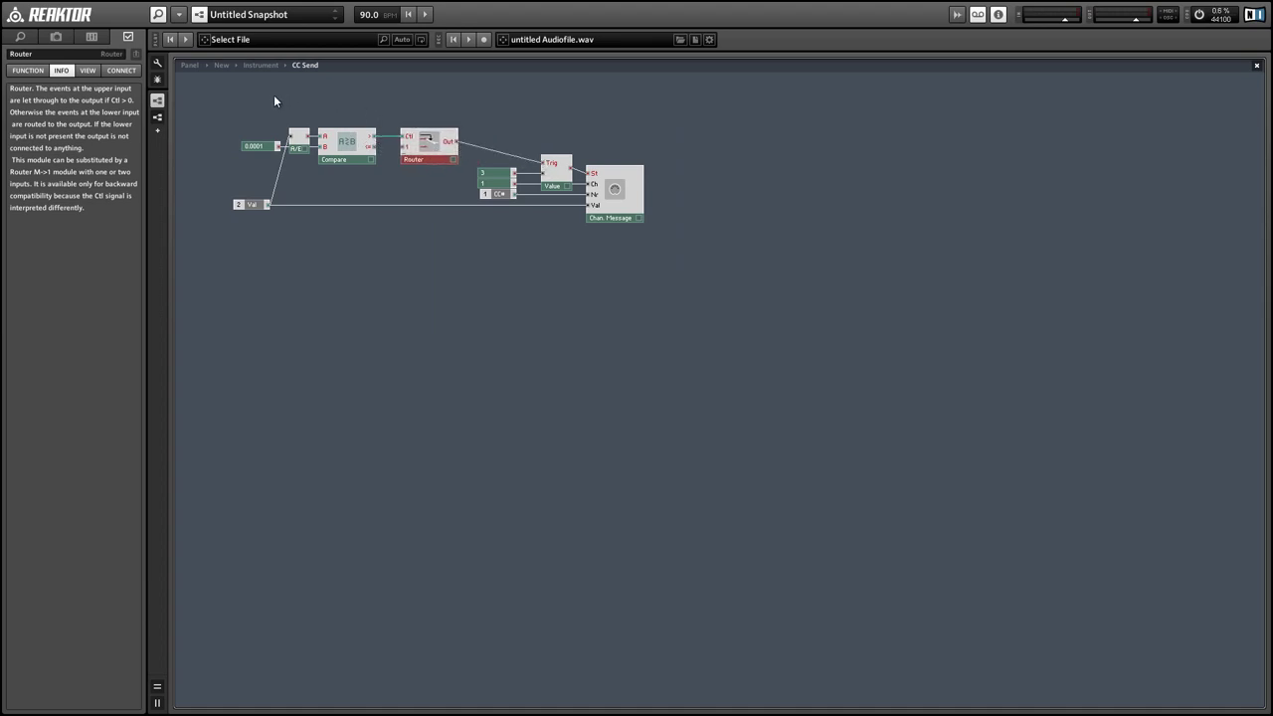
drag(275, 100, 440, 176)
click(407, 249)
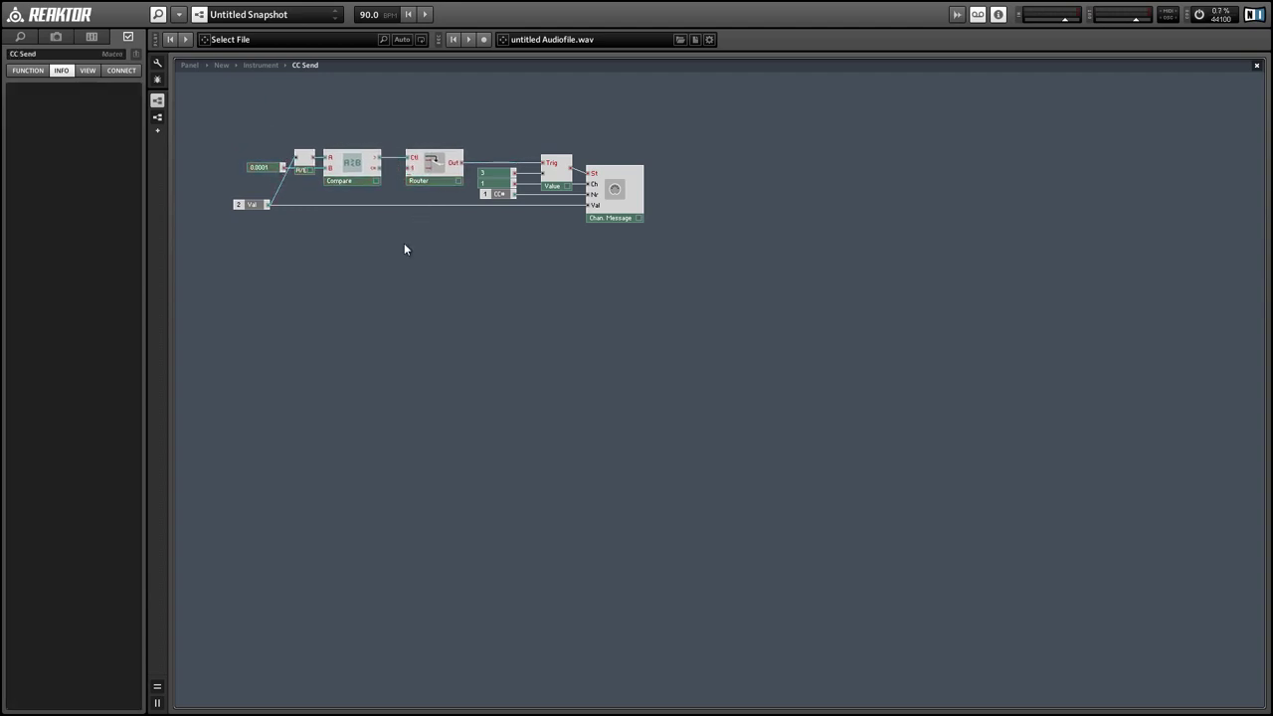
Add a System Info module under Compare and wire its CR output to the Router's 1 input
right_click(393, 246)
mouse_move(458, 253)
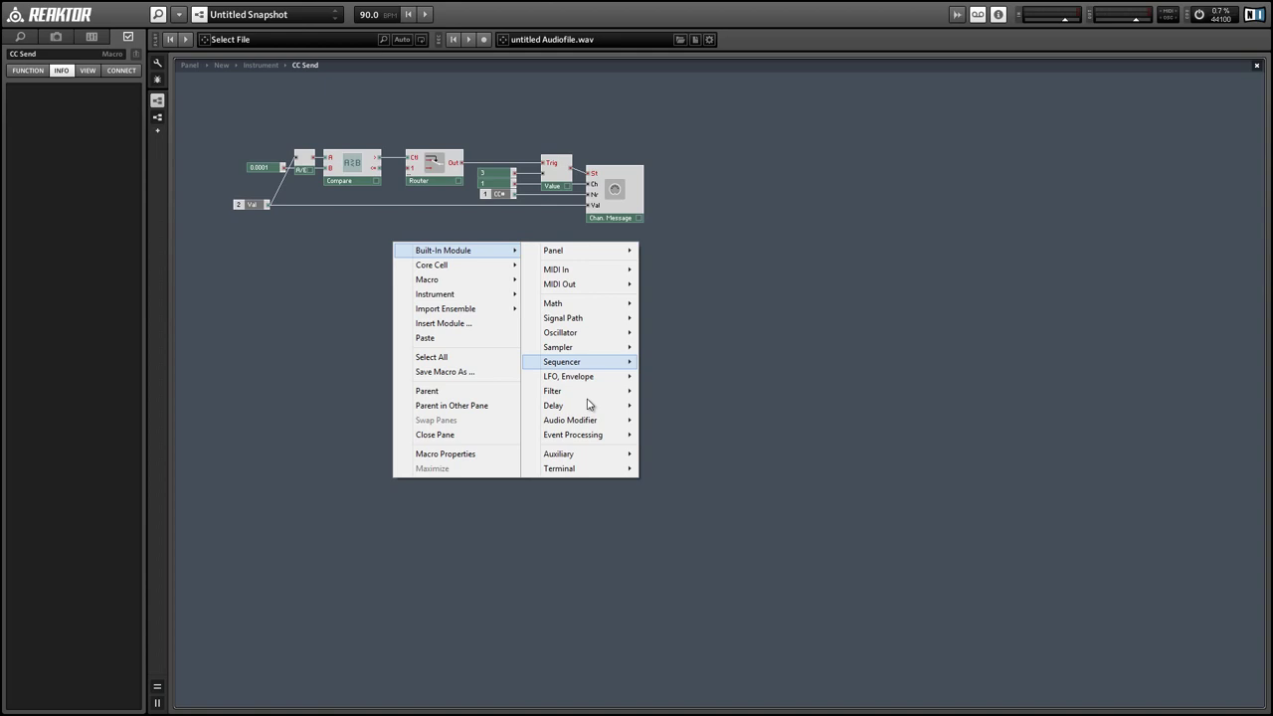
mouse_move(611, 457)
click(725, 344)
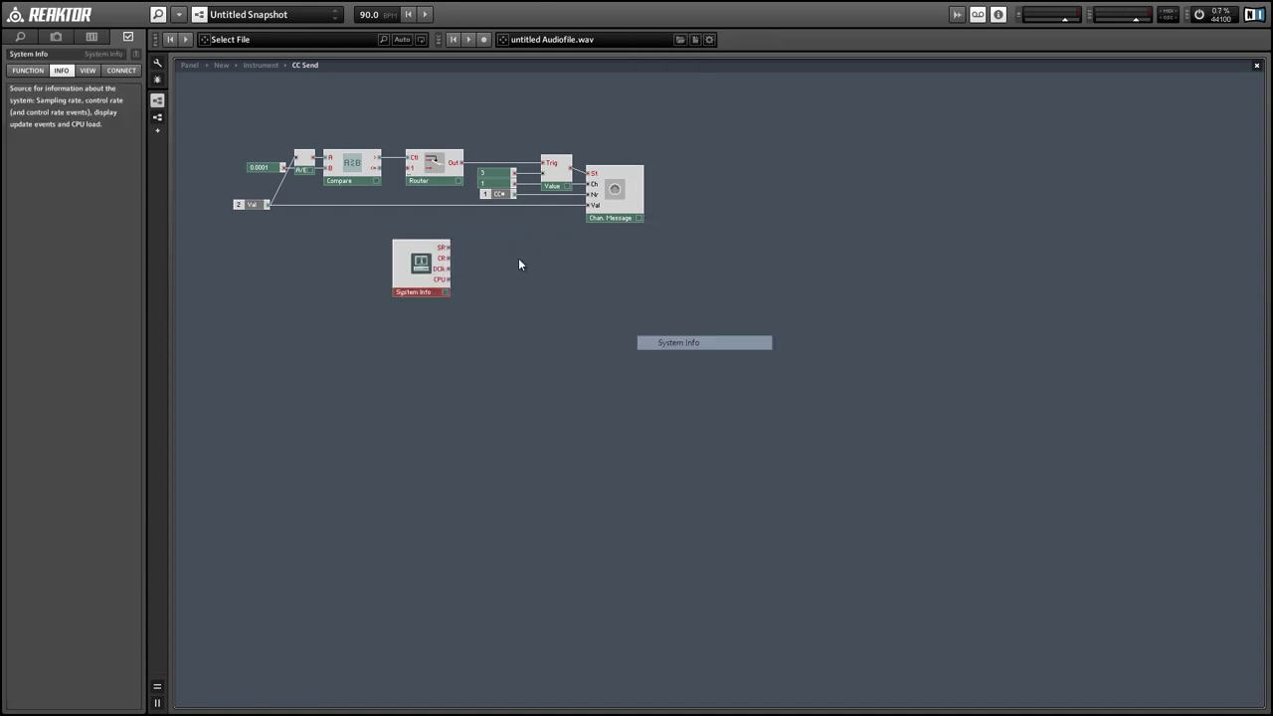
drag(419, 274, 353, 246)
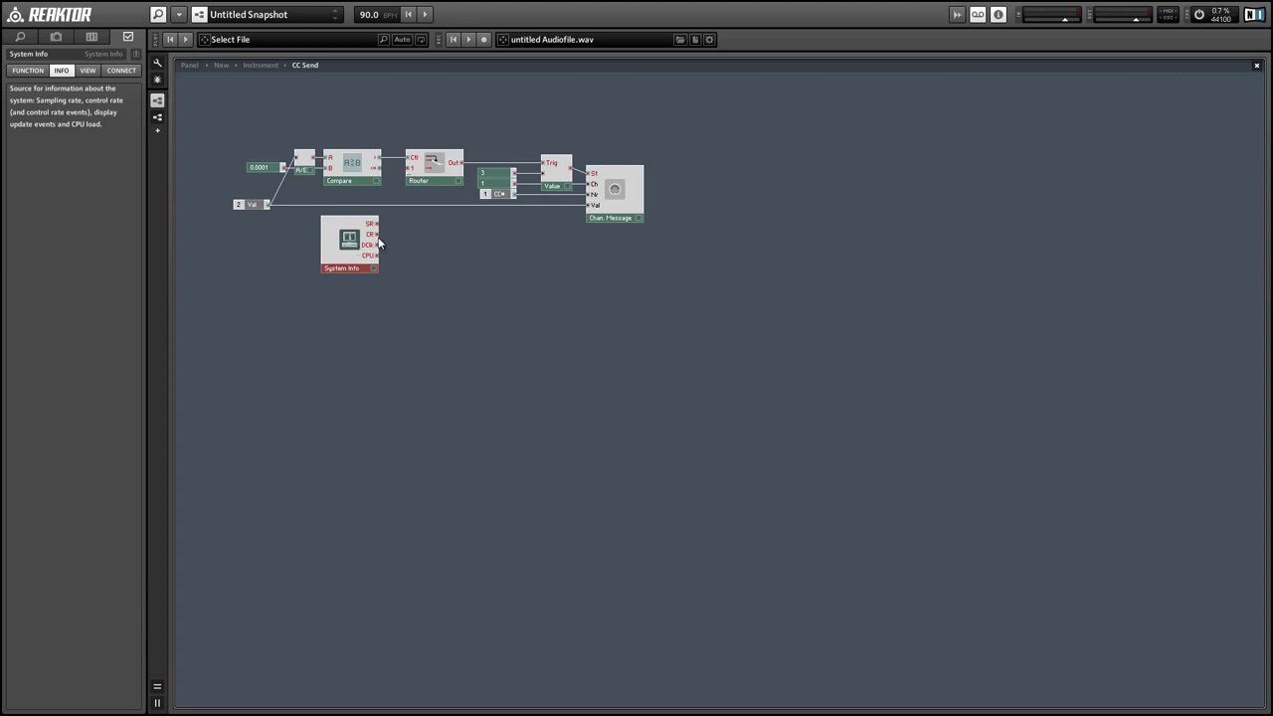
drag(409, 168, 365, 256)
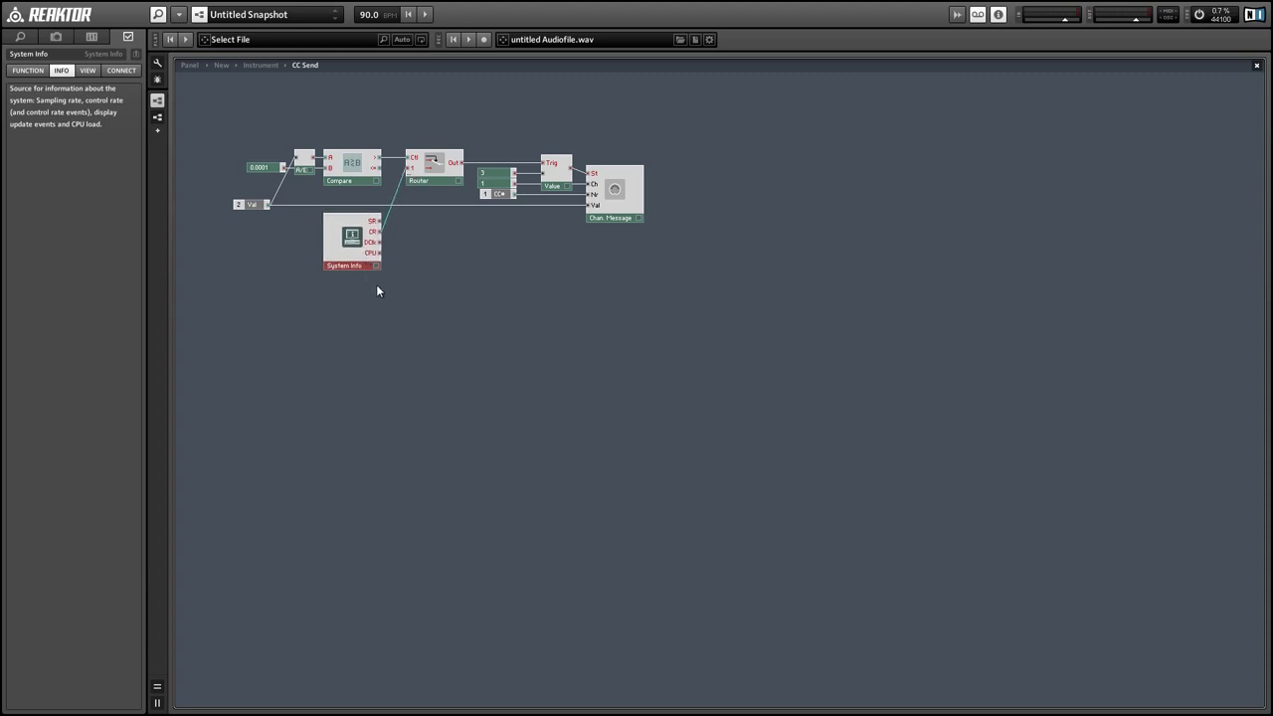
click(559, 261)
Make the Chan. Message module Always Active
click(617, 219)
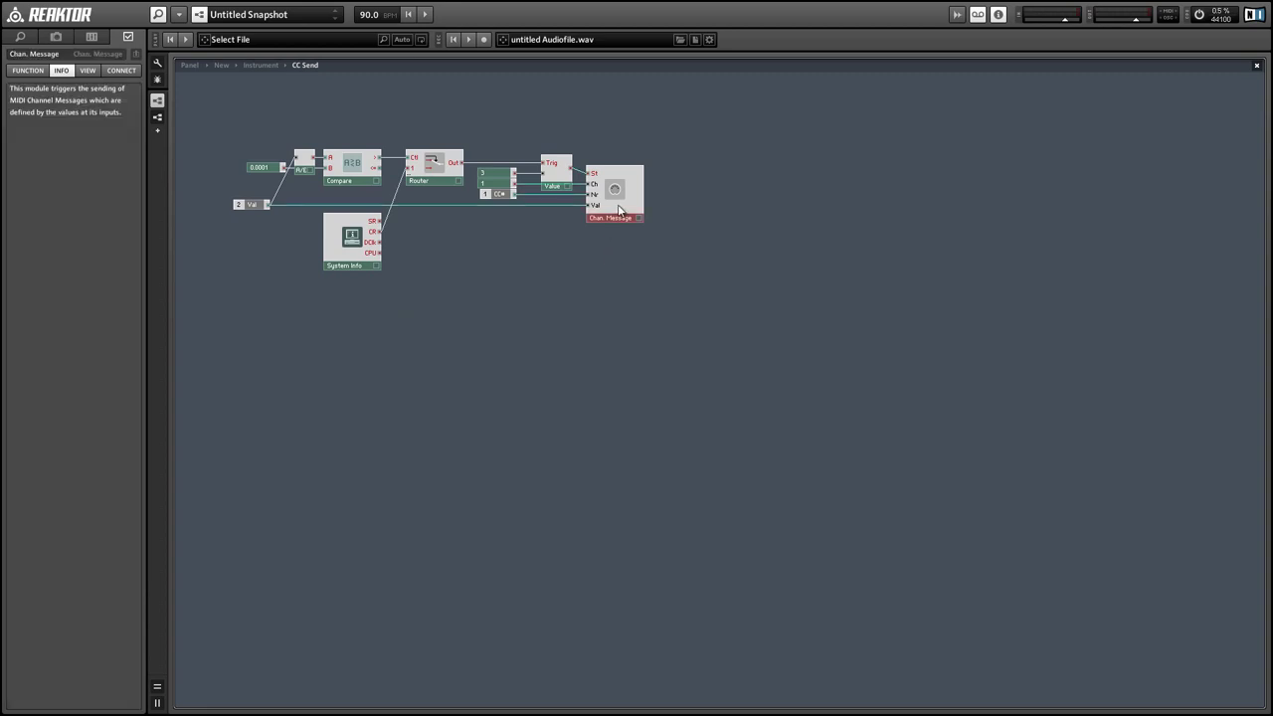
click(28, 69)
click(98, 102)
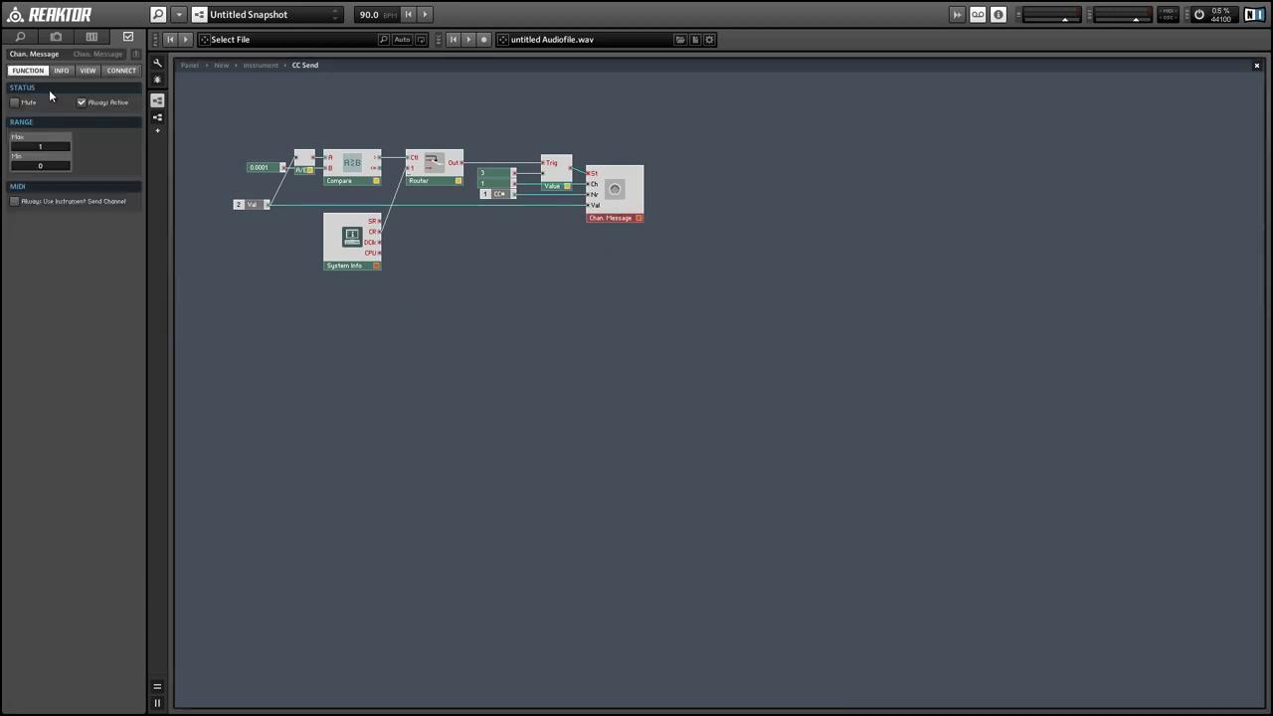
At the instrument level, switch the CC Send macro to Mono and reposition it
double_click(577, 244)
right_click(598, 227)
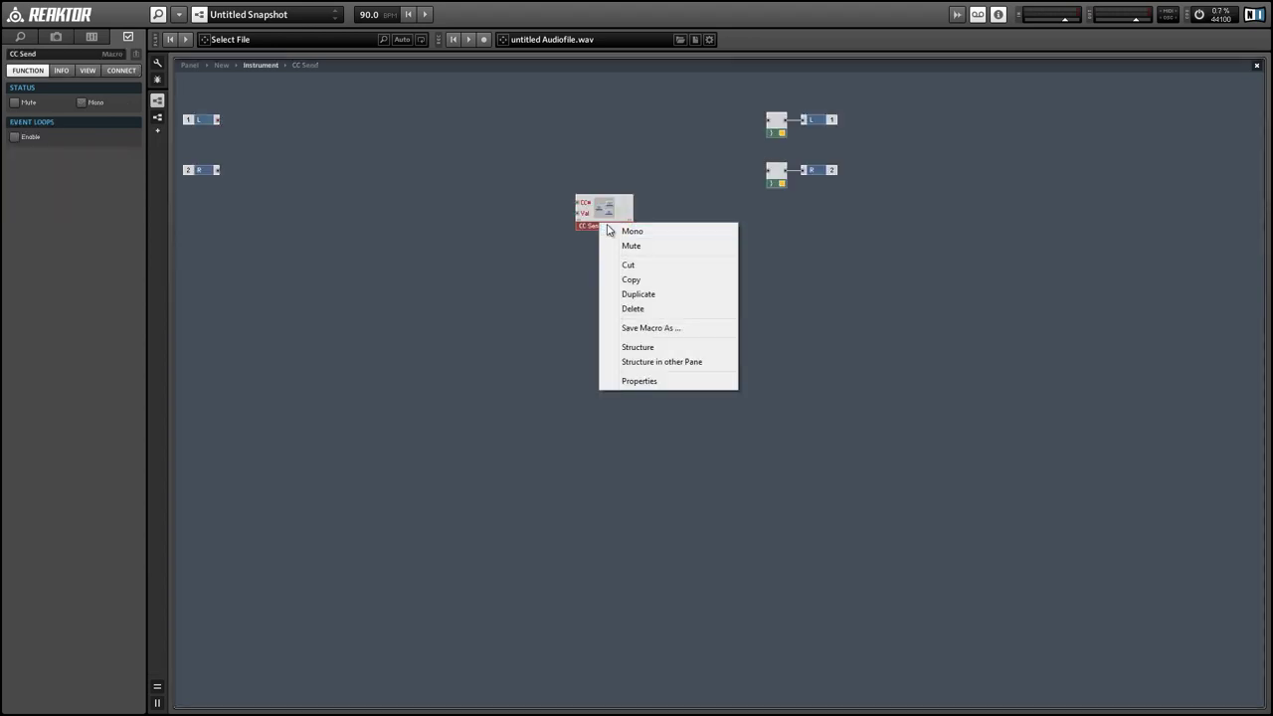
click(608, 230)
drag(613, 222, 650, 283)
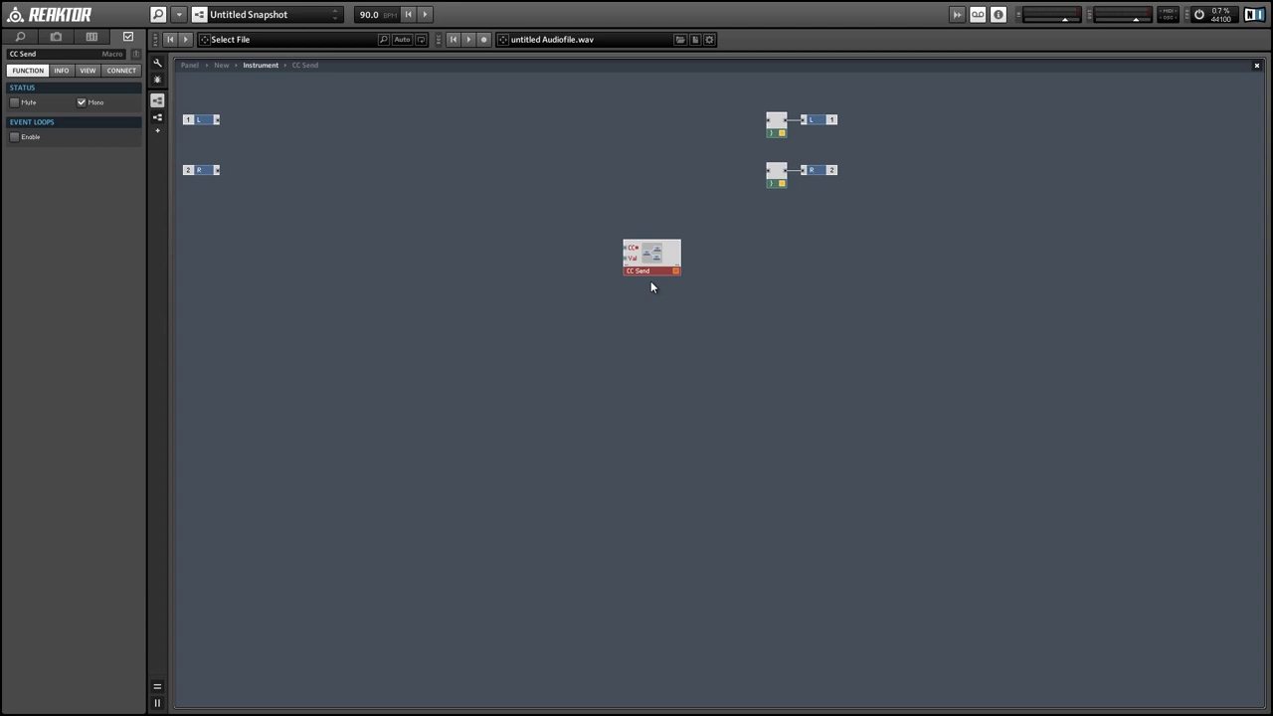
click(638, 295)
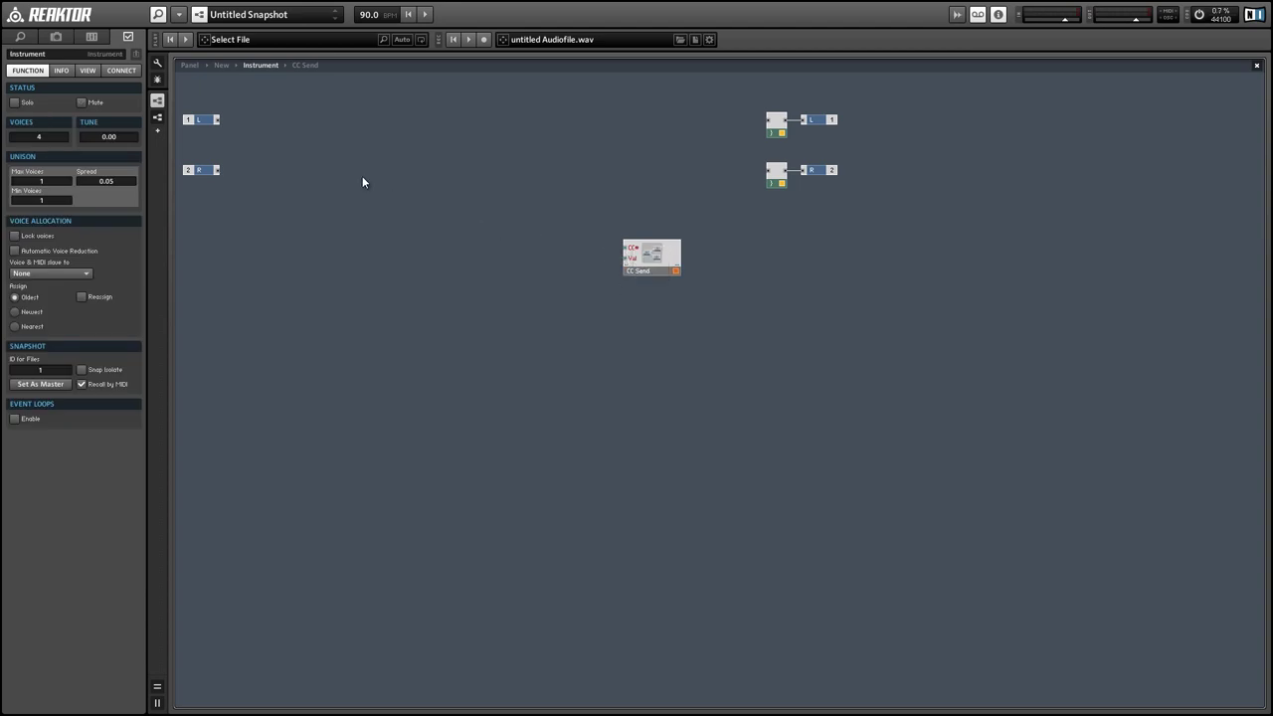
Add a MIDI In NotePitch module to the instrument
right_click(294, 169)
mouse_move(420, 171)
mouse_move(469, 189)
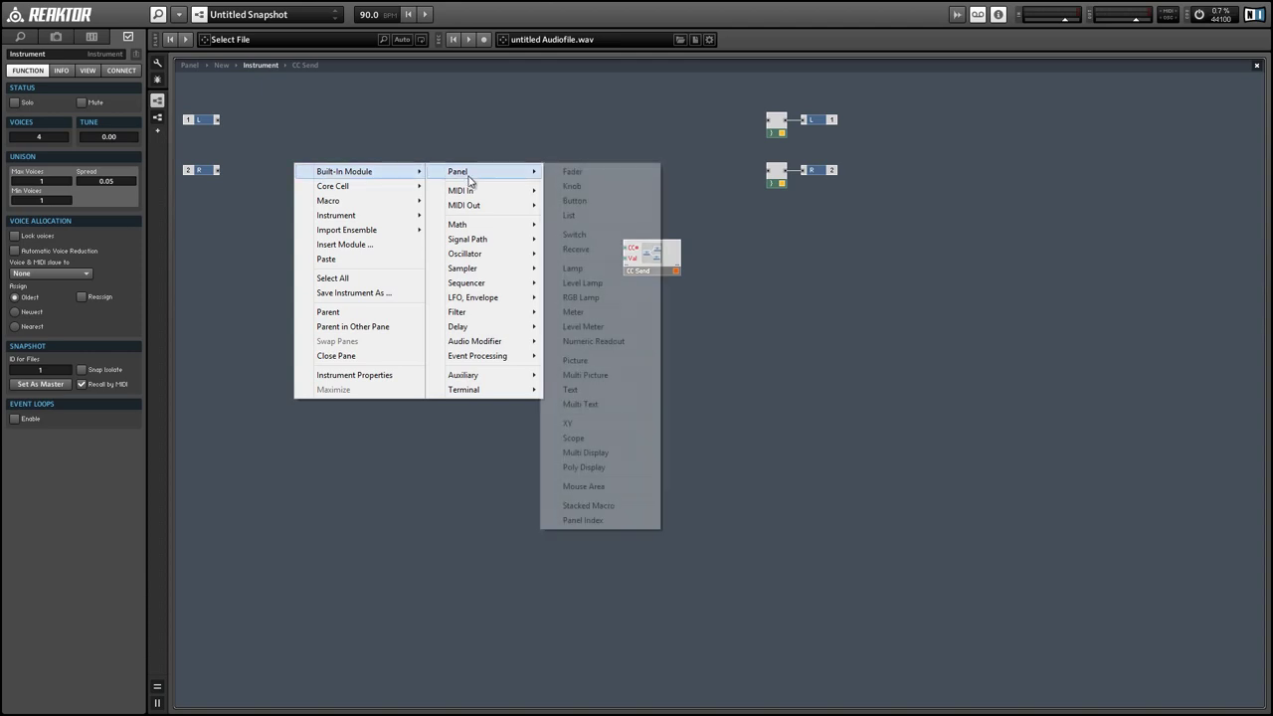
click(565, 191)
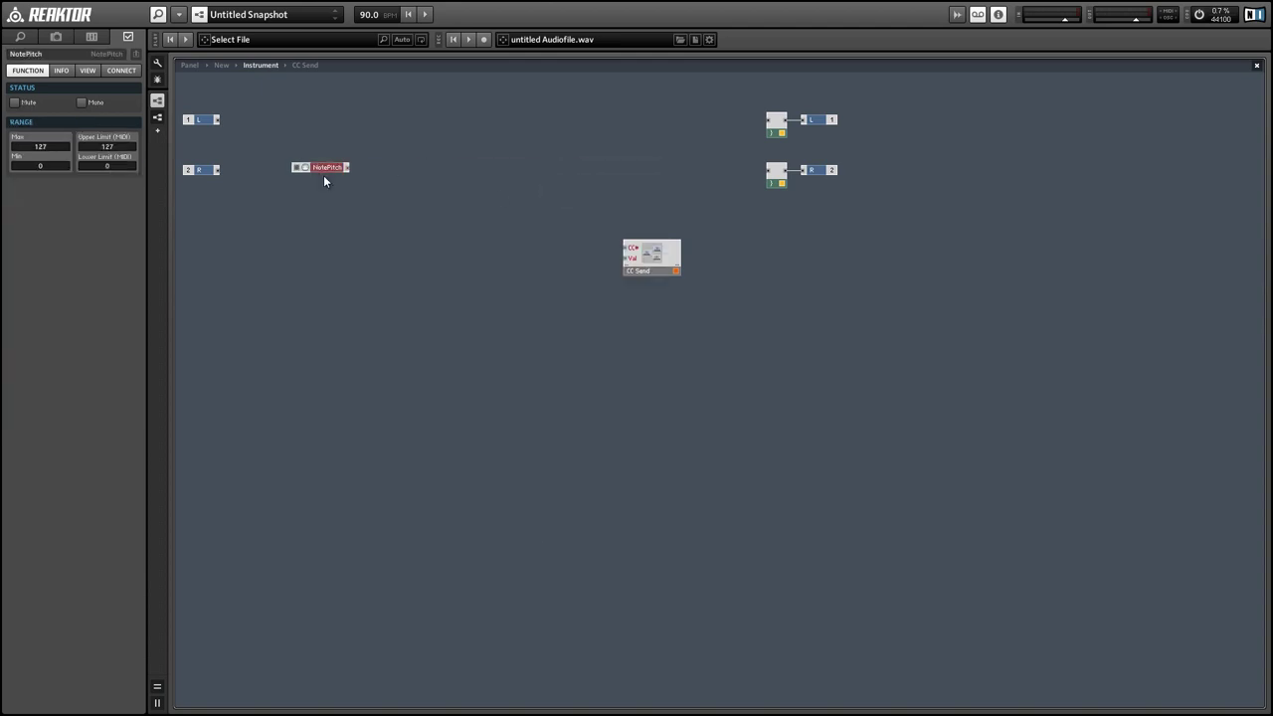
Add a From Voice module with a constant 1 on its port, grouped with NotePitch
right_click(418, 193)
mouse_move(468, 201)
mouse_move(637, 405)
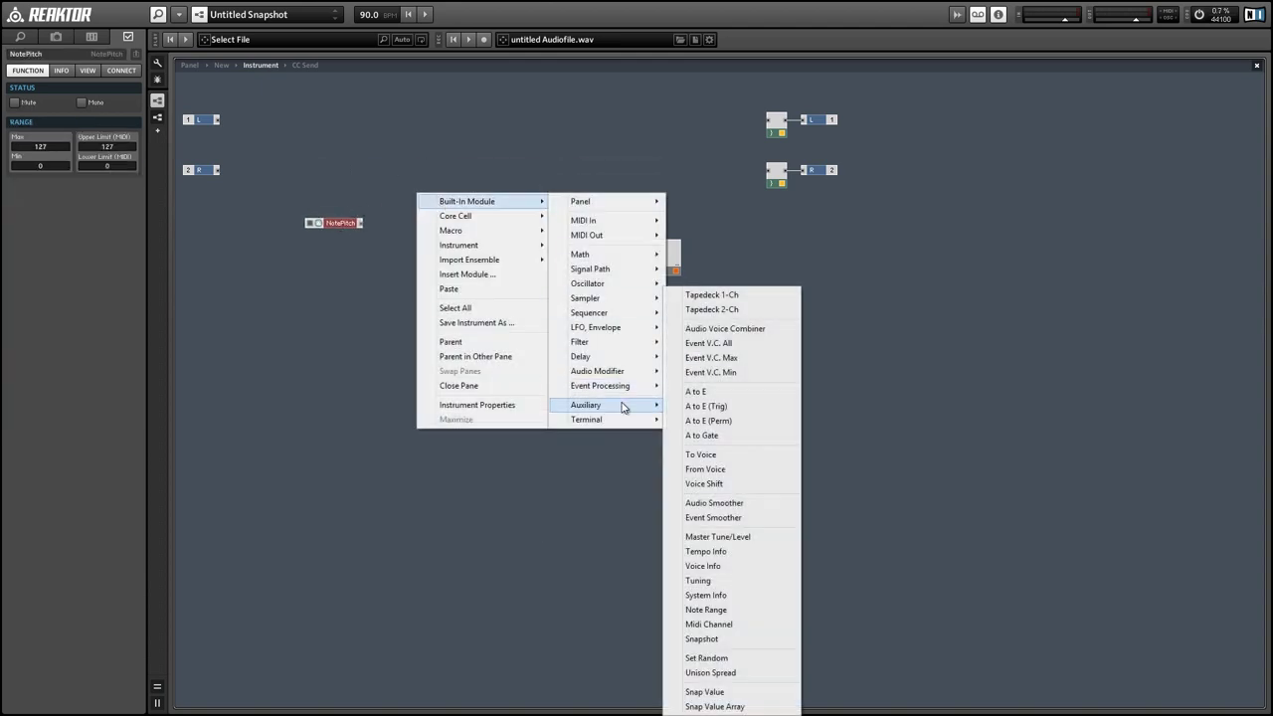
click(705, 468)
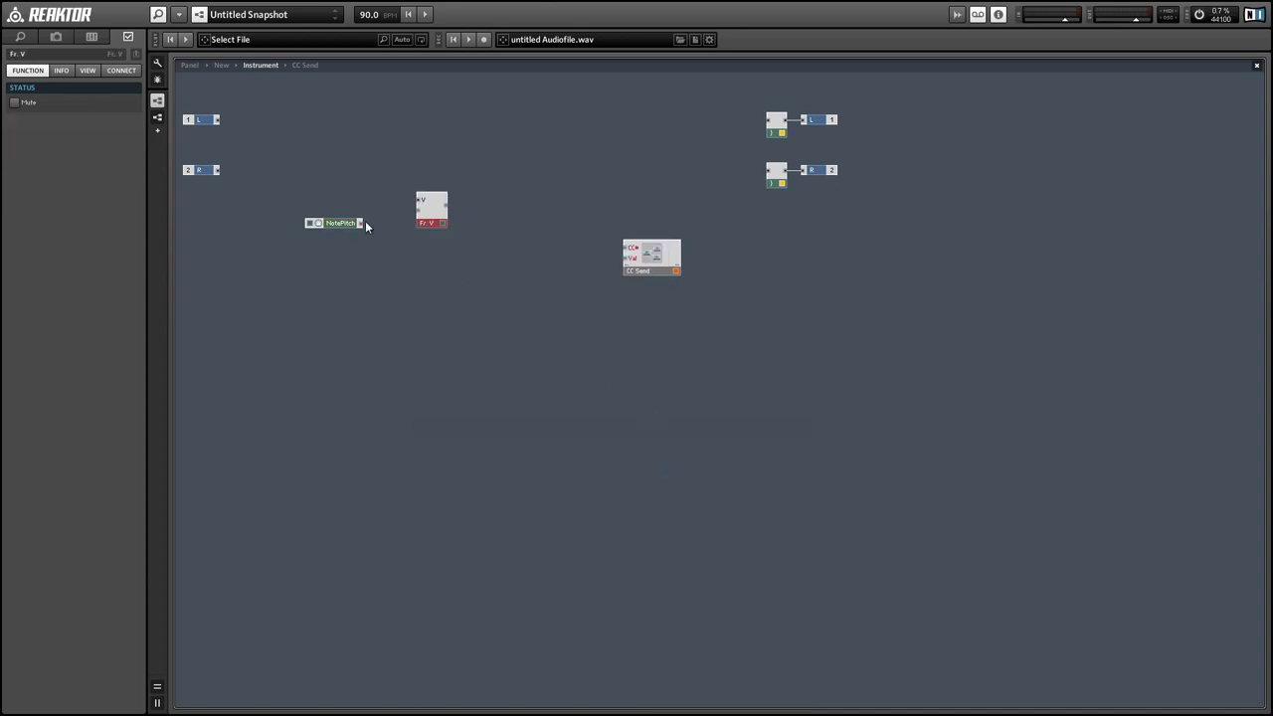
drag(437, 211, 441, 225)
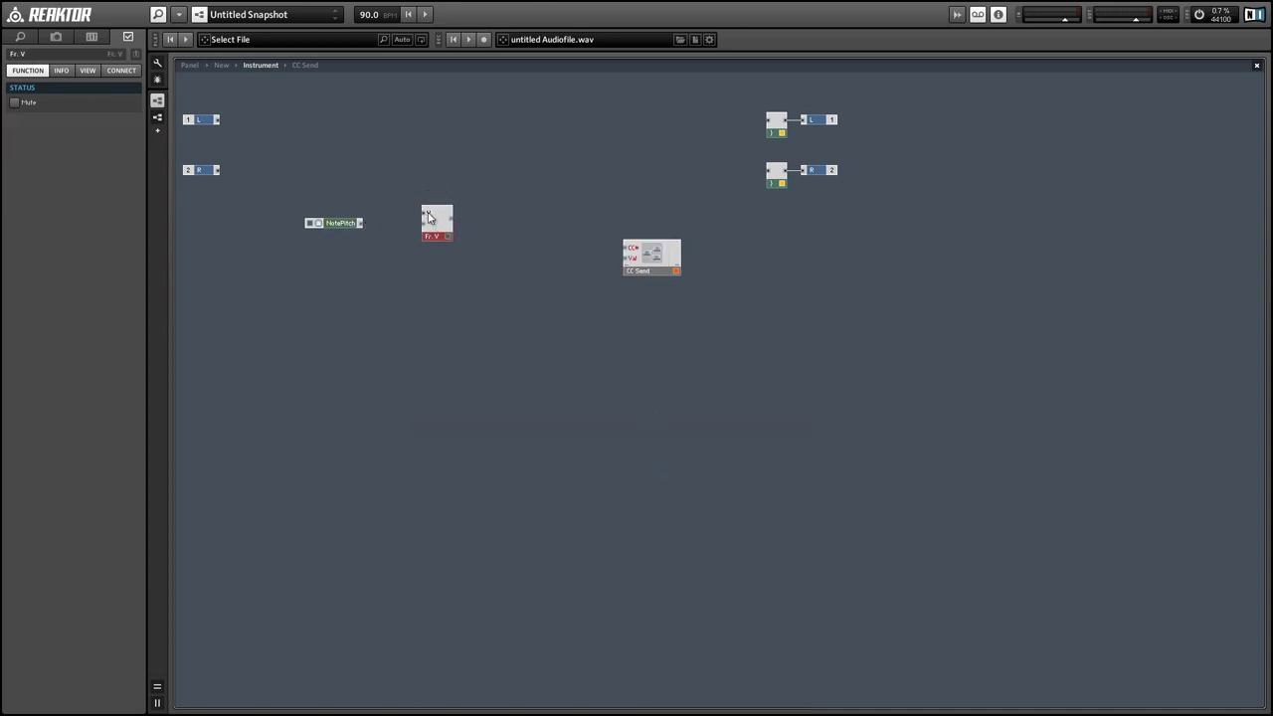
right_click(428, 213)
click(479, 235)
drag(350, 222, 621, 250)
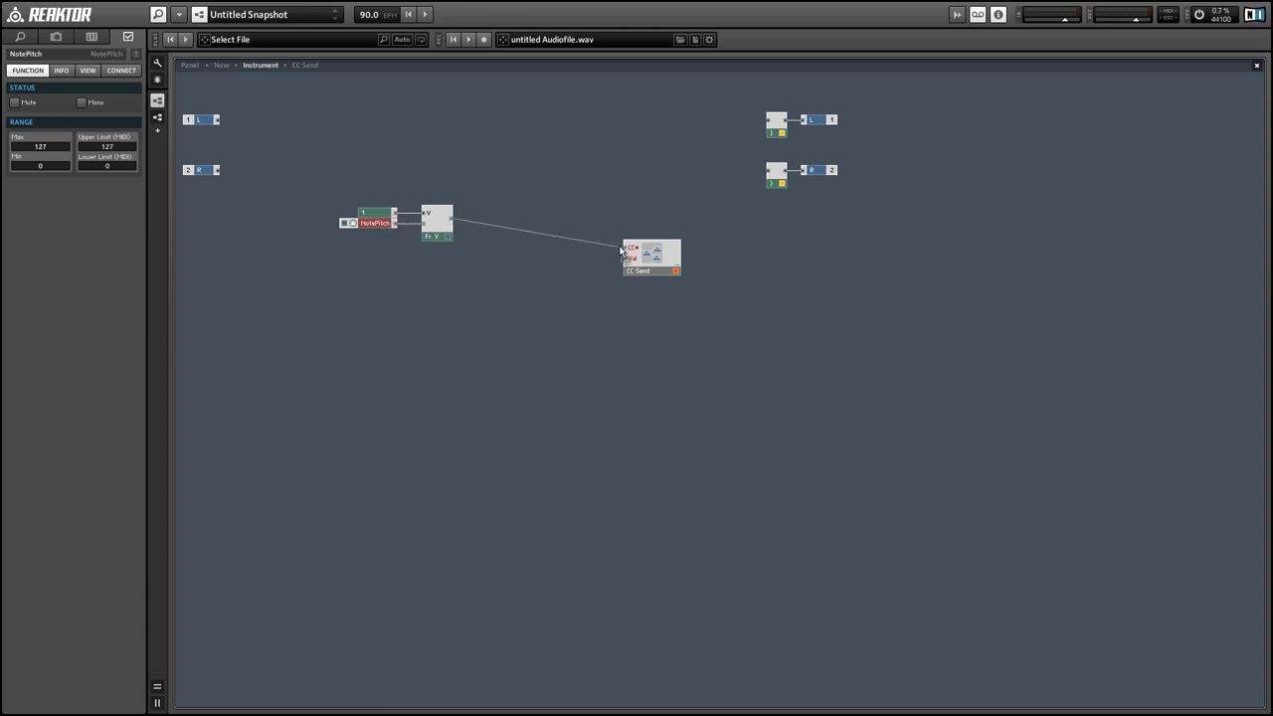
drag(348, 183, 442, 267)
Add an ADSR envelope module below Fr. V
click(355, 265)
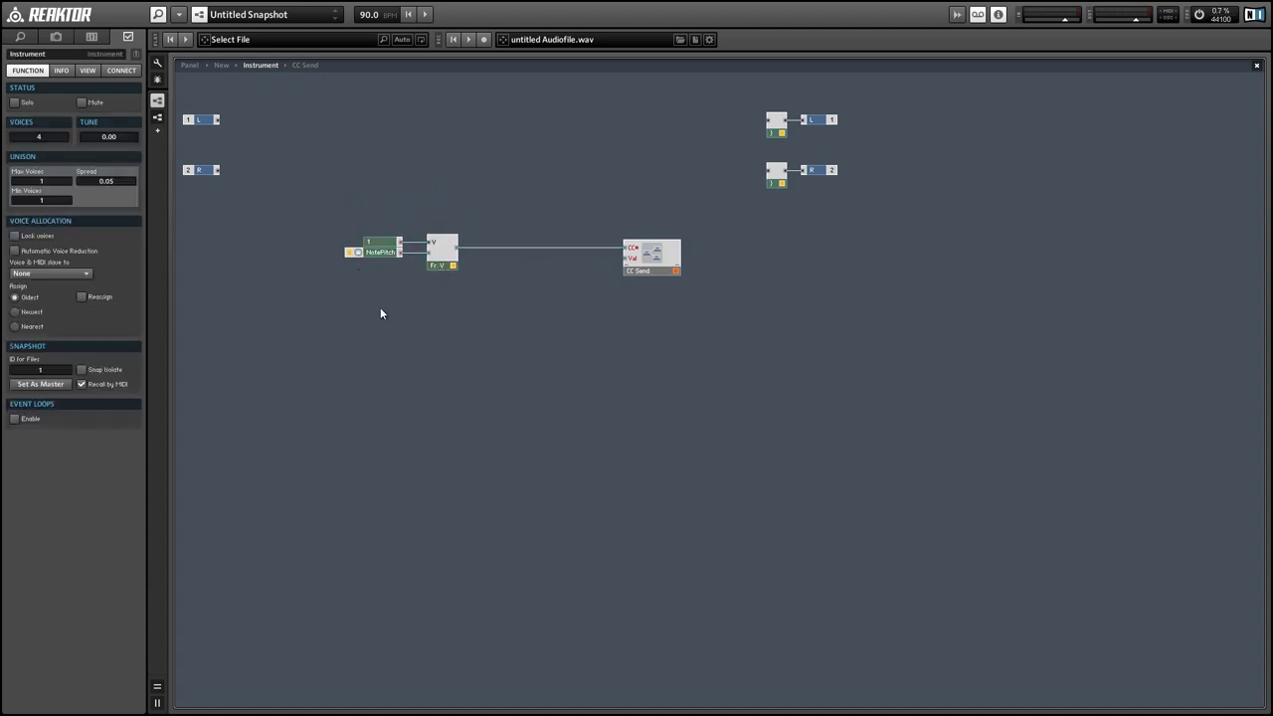
right_click(381, 314)
mouse_move(484, 320)
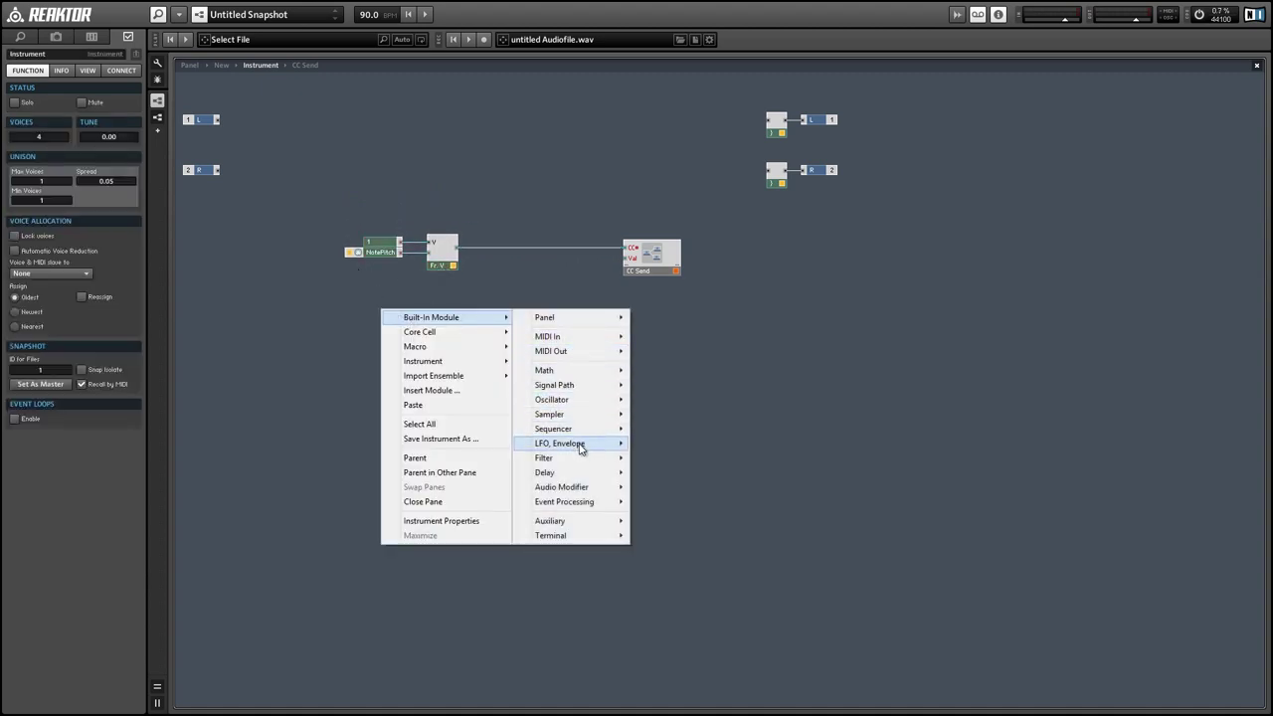
mouse_move(582, 447)
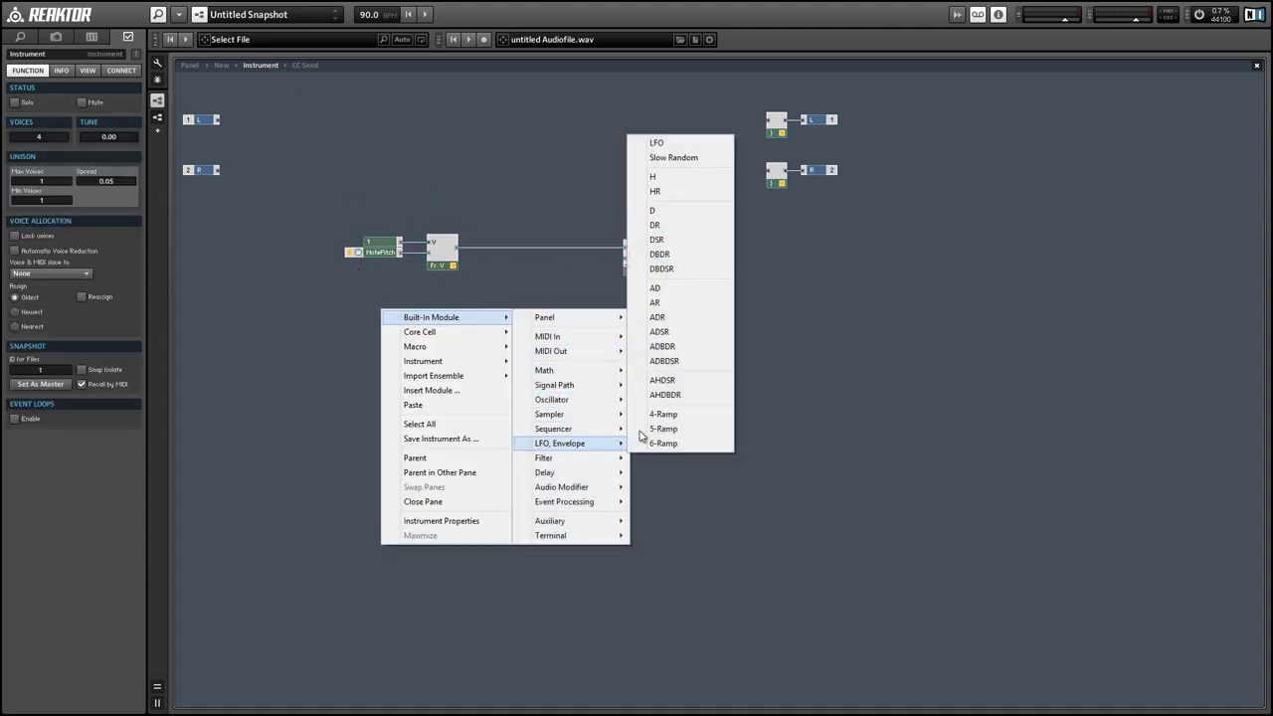
click(701, 341)
drag(413, 350, 457, 319)
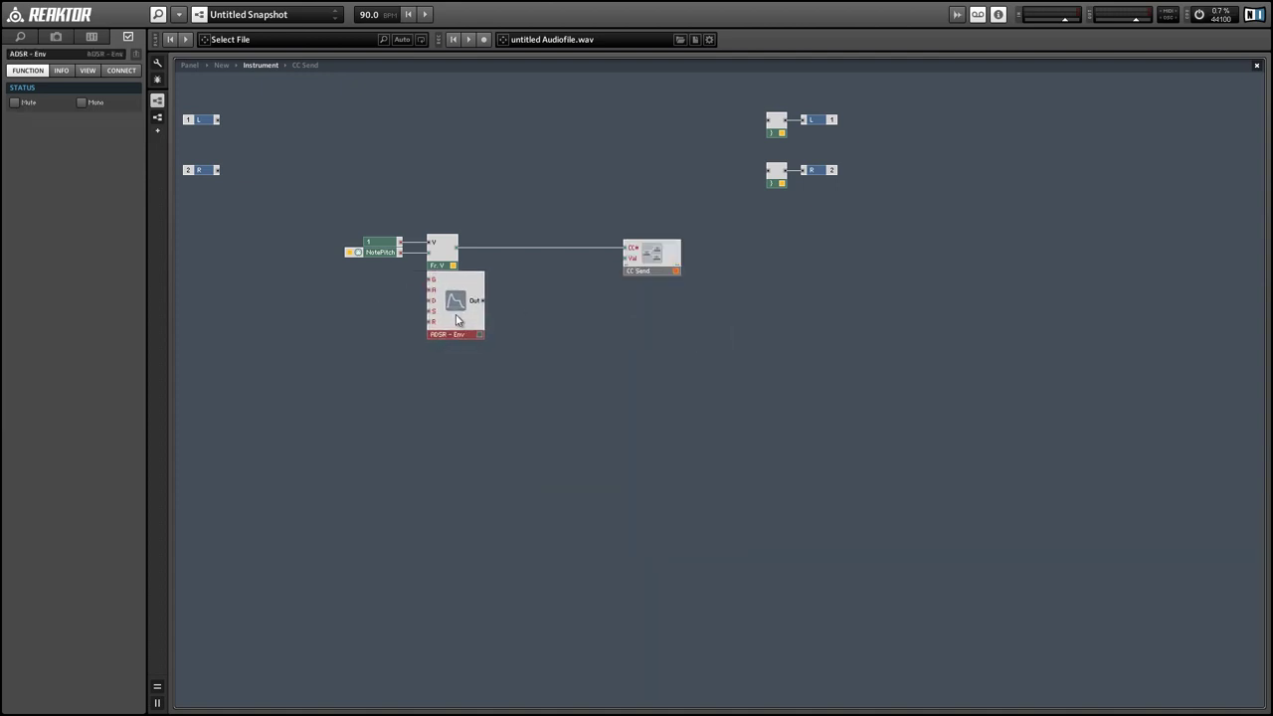
Create Attack, Decay, Sustain and Release controls on the ADSR inputs
right_click(432, 291)
click(447, 296)
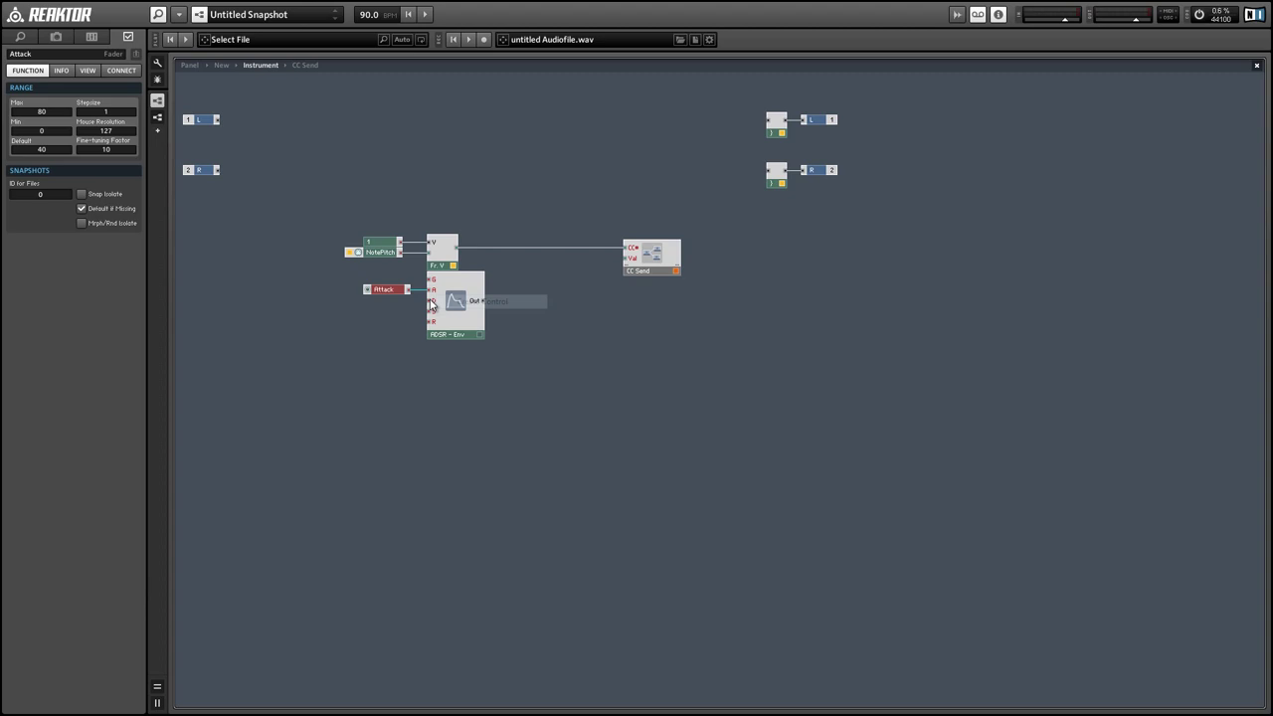
right_click(431, 300)
click(448, 308)
right_click(432, 310)
click(447, 317)
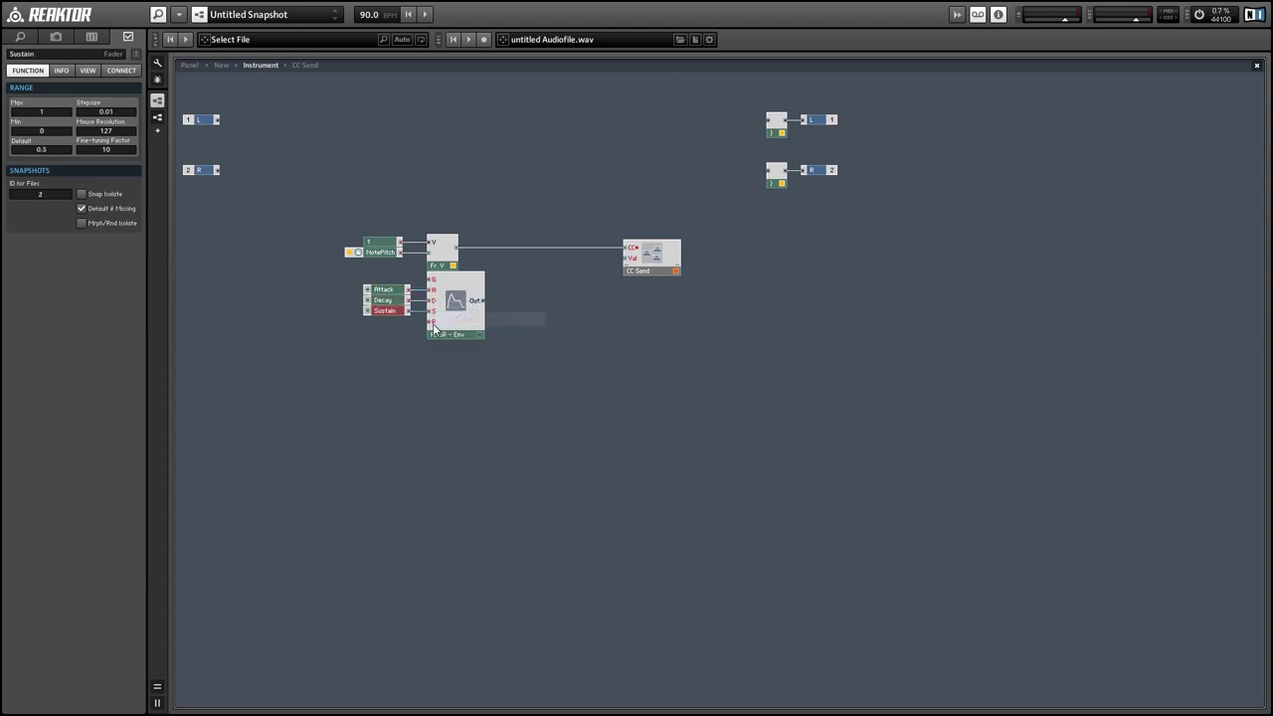
right_click(434, 326)
click(448, 333)
click(292, 303)
Add a MIDI Gate module wired into the ADSR's G input
right_click(290, 278)
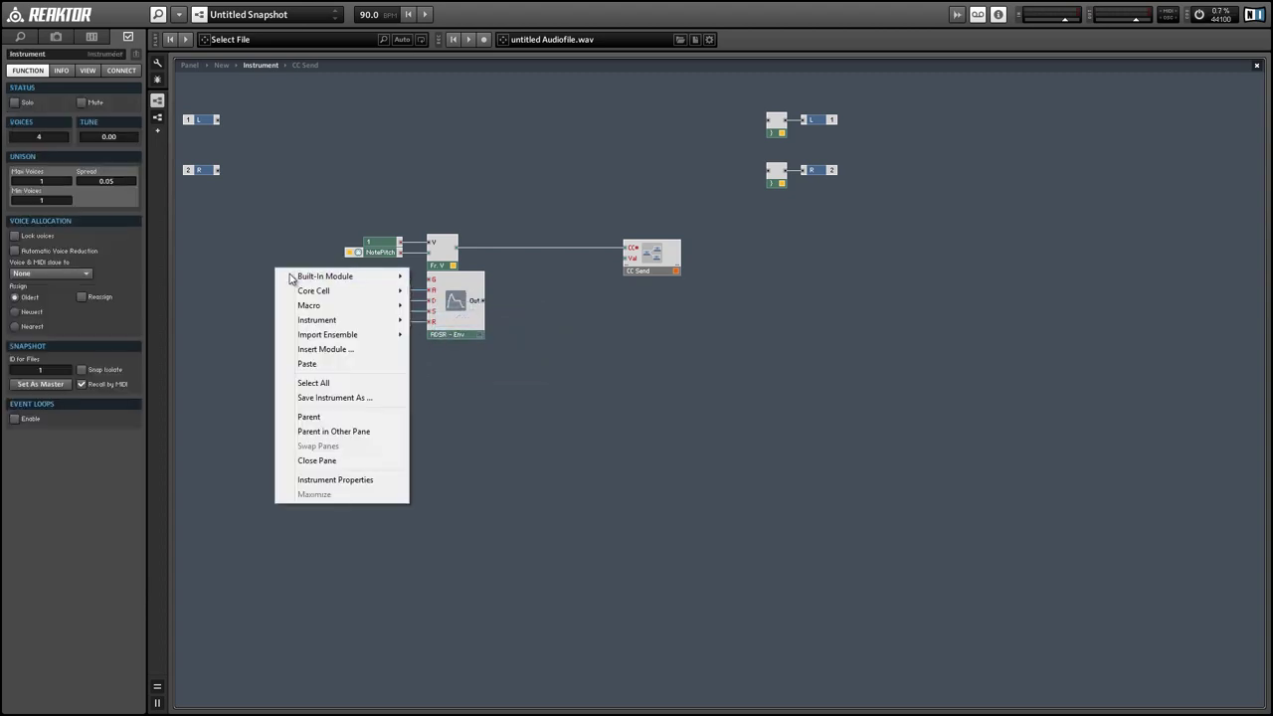
mouse_move(290, 277)
mouse_move(443, 291)
click(577, 329)
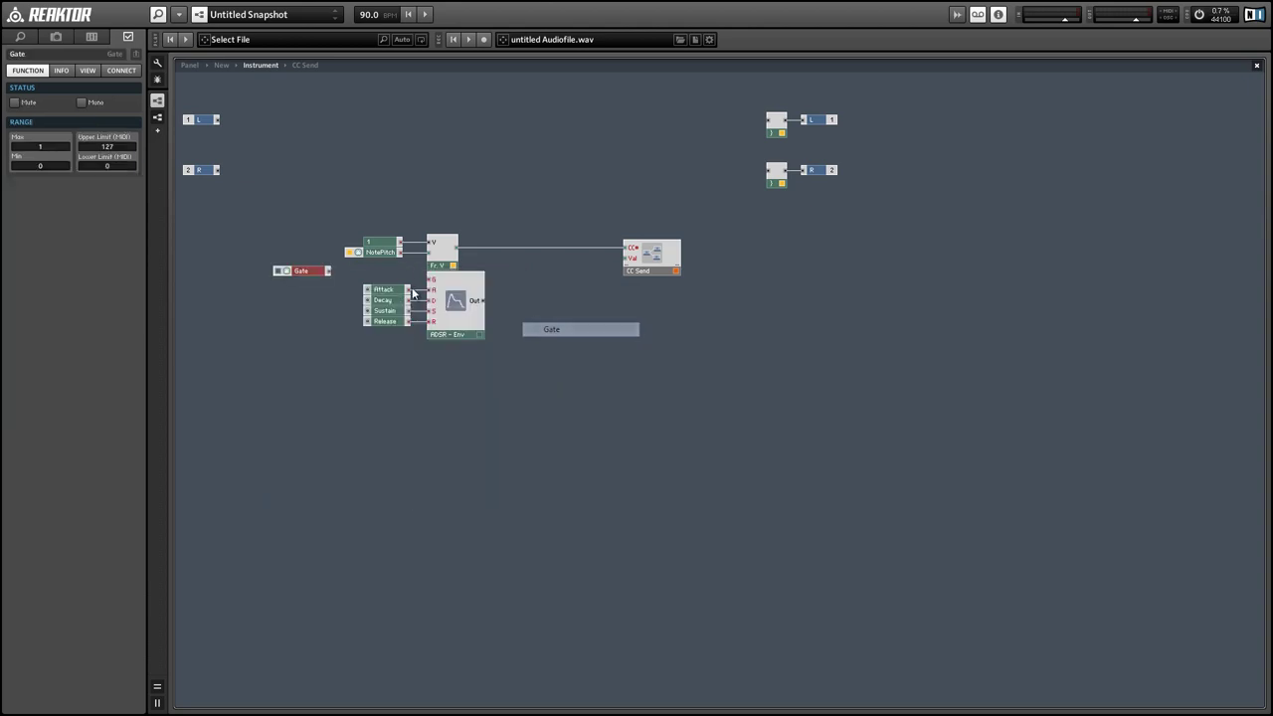
drag(330, 272, 430, 279)
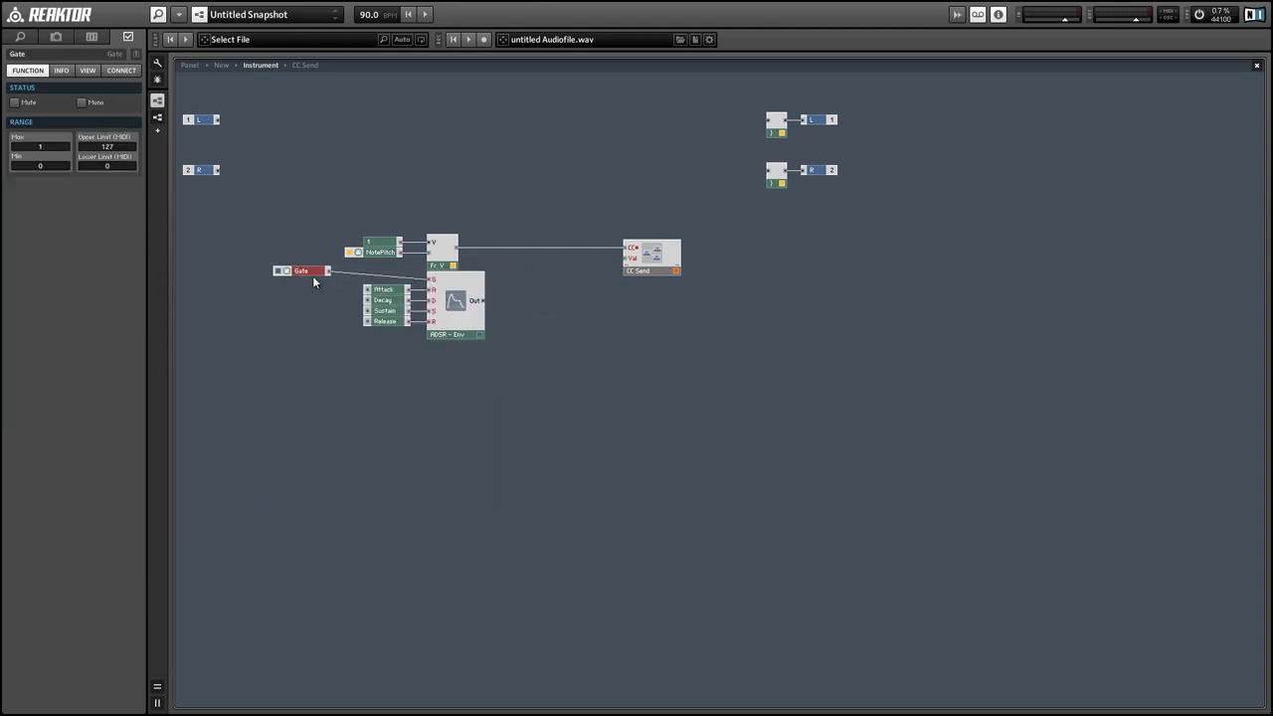
drag(309, 275, 517, 291)
Duplicate Fr. V for the envelope output and wire it into CC Send's Val input
click(527, 254)
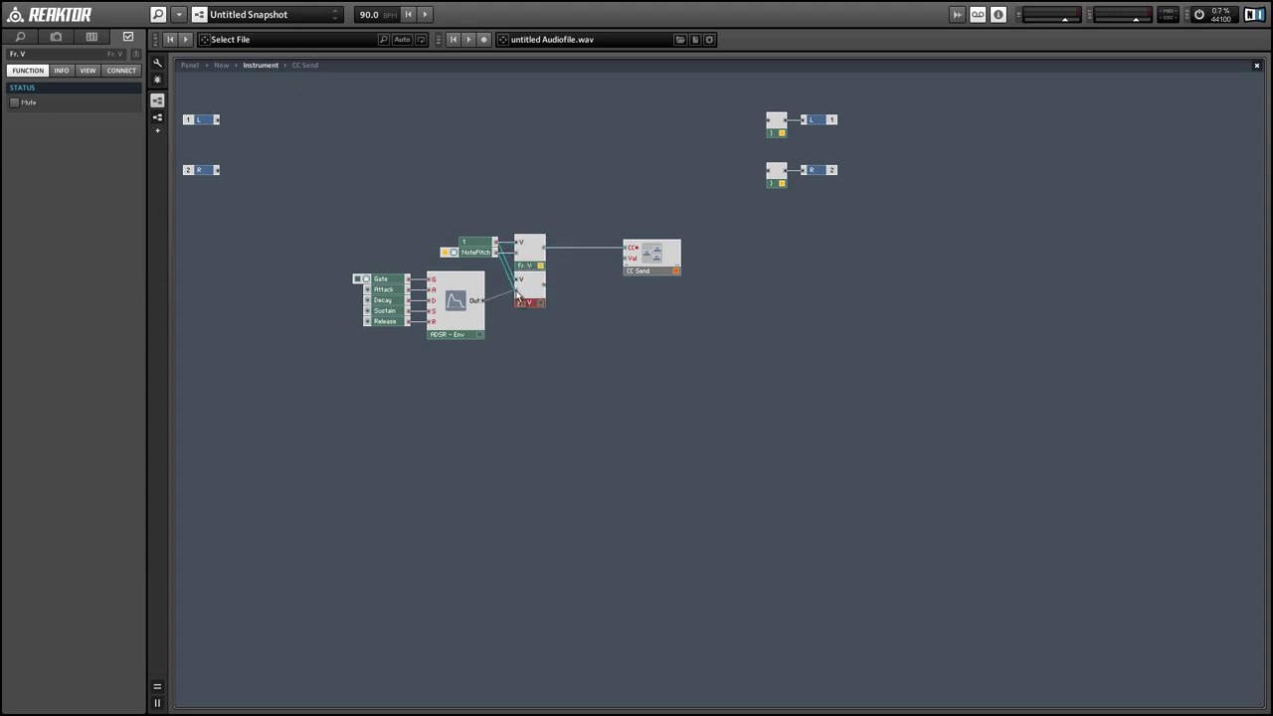
drag(313, 268, 473, 322)
drag(543, 288, 625, 257)
click(610, 293)
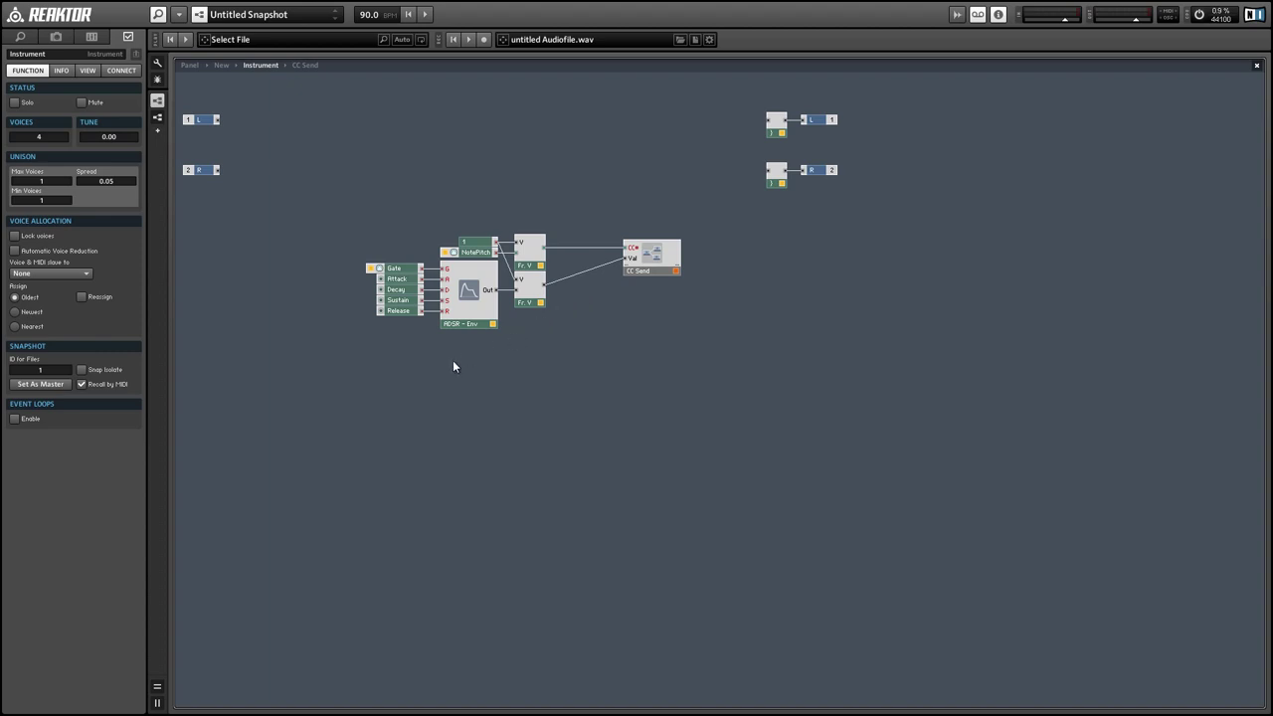
Line up the Attack, Decay, Sustain and Release knobs in one row on the panel
click(158, 64)
click(159, 64)
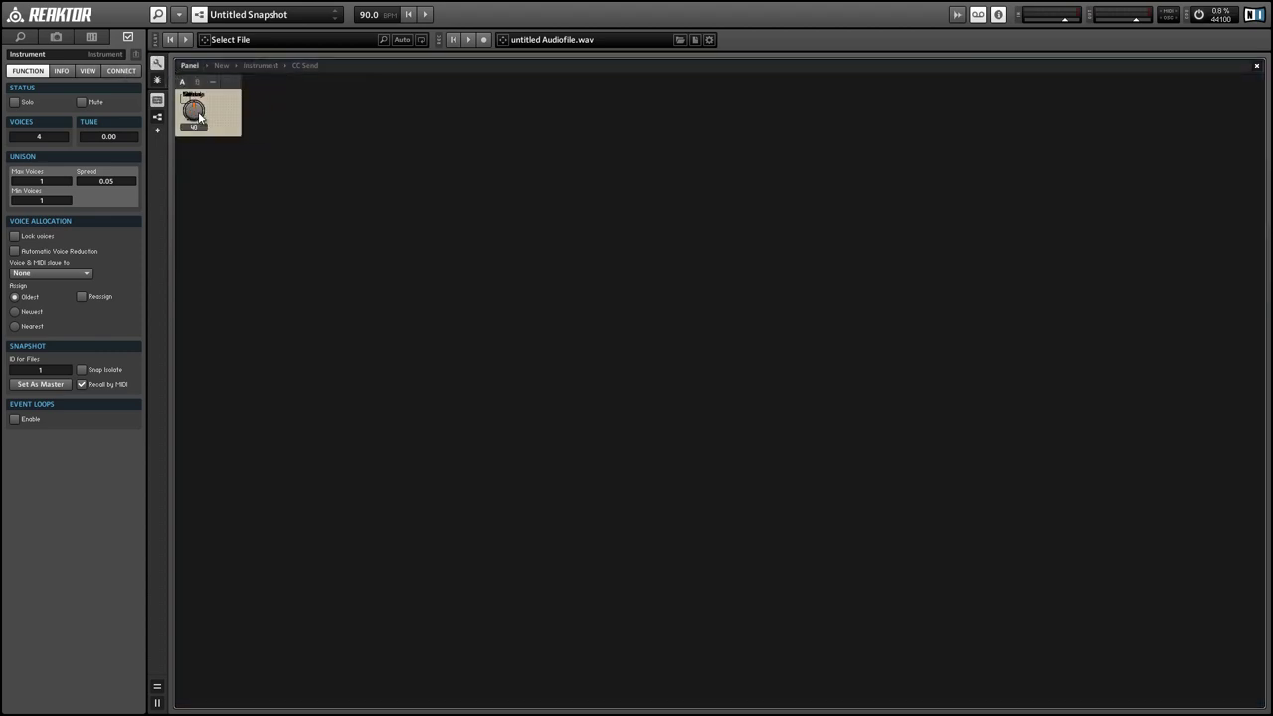
drag(194, 109, 293, 156)
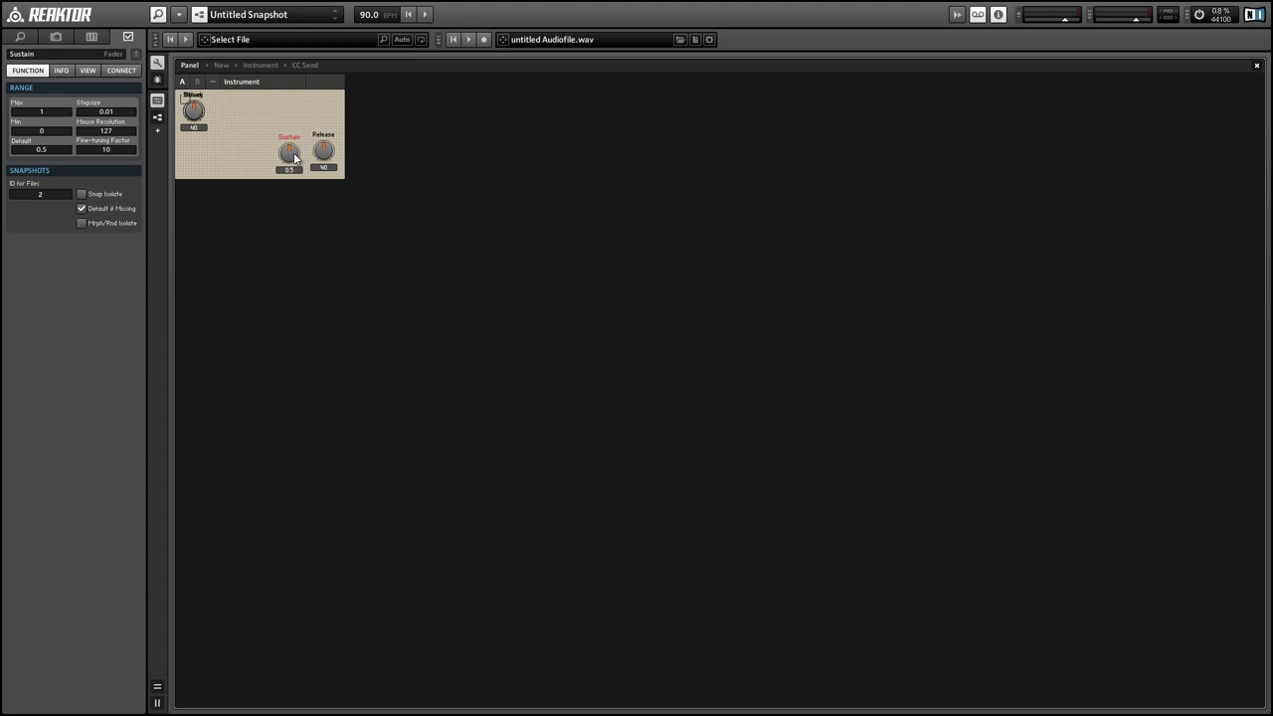
drag(202, 119, 258, 159)
drag(197, 121, 220, 161)
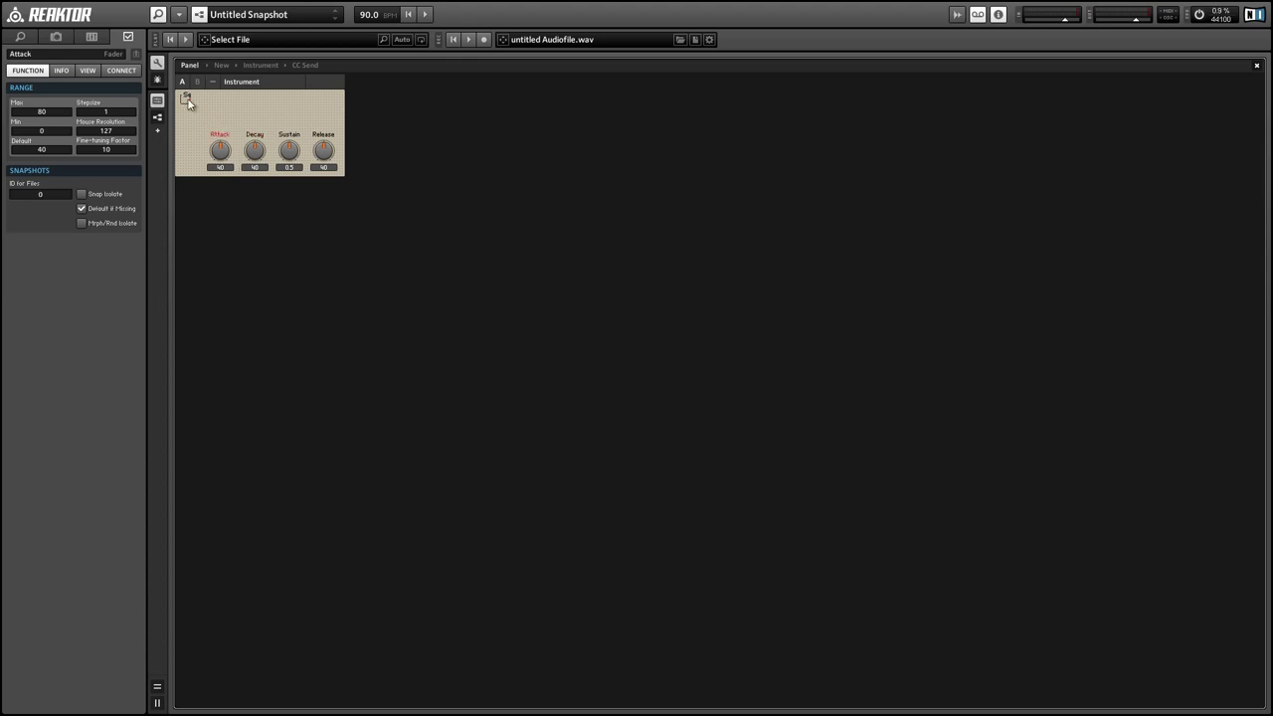
Uncheck Visible for the CC Send macro in its view settings
click(187, 97)
click(86, 71)
click(37, 155)
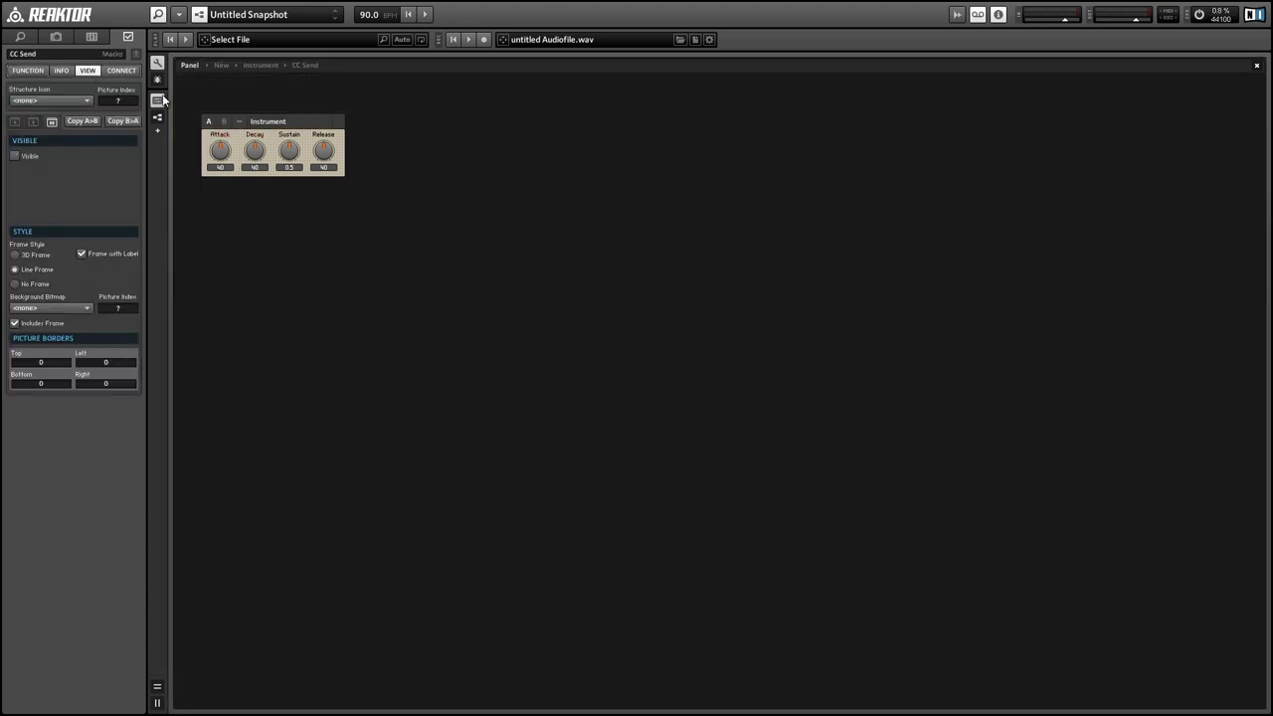
Show the Release knob in the structure
click(307, 116)
right_click(308, 117)
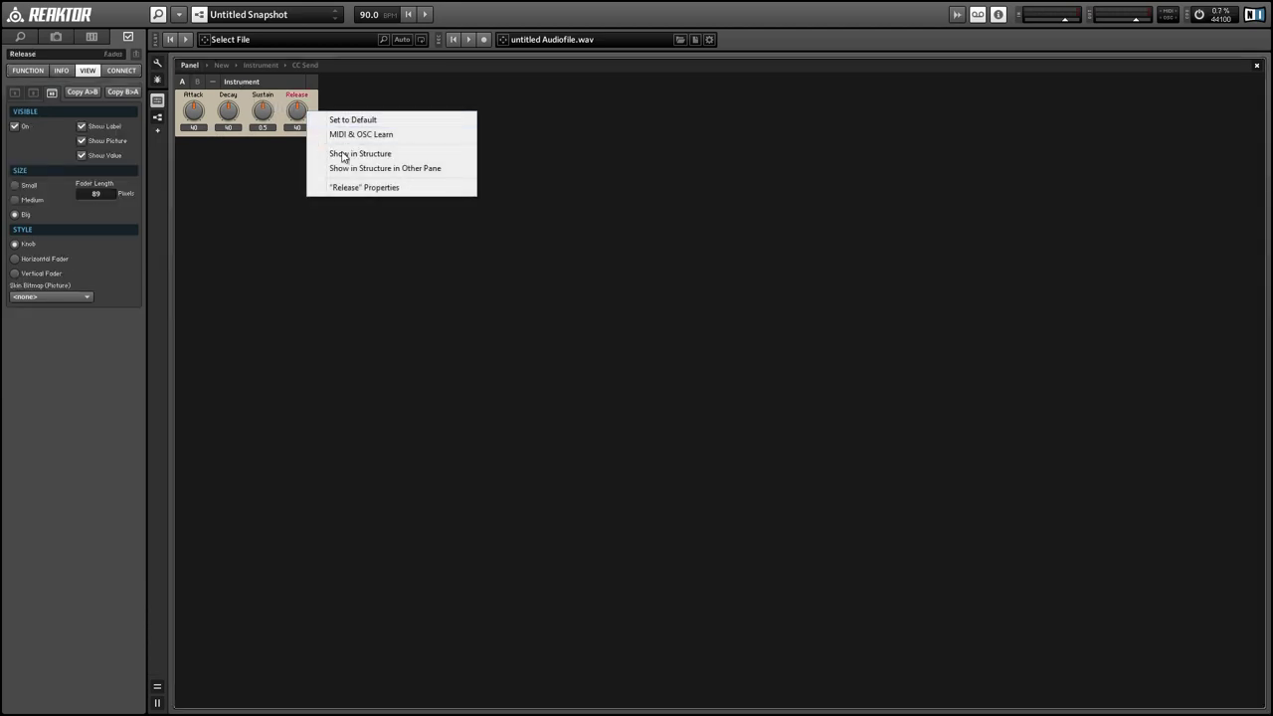
click(338, 152)
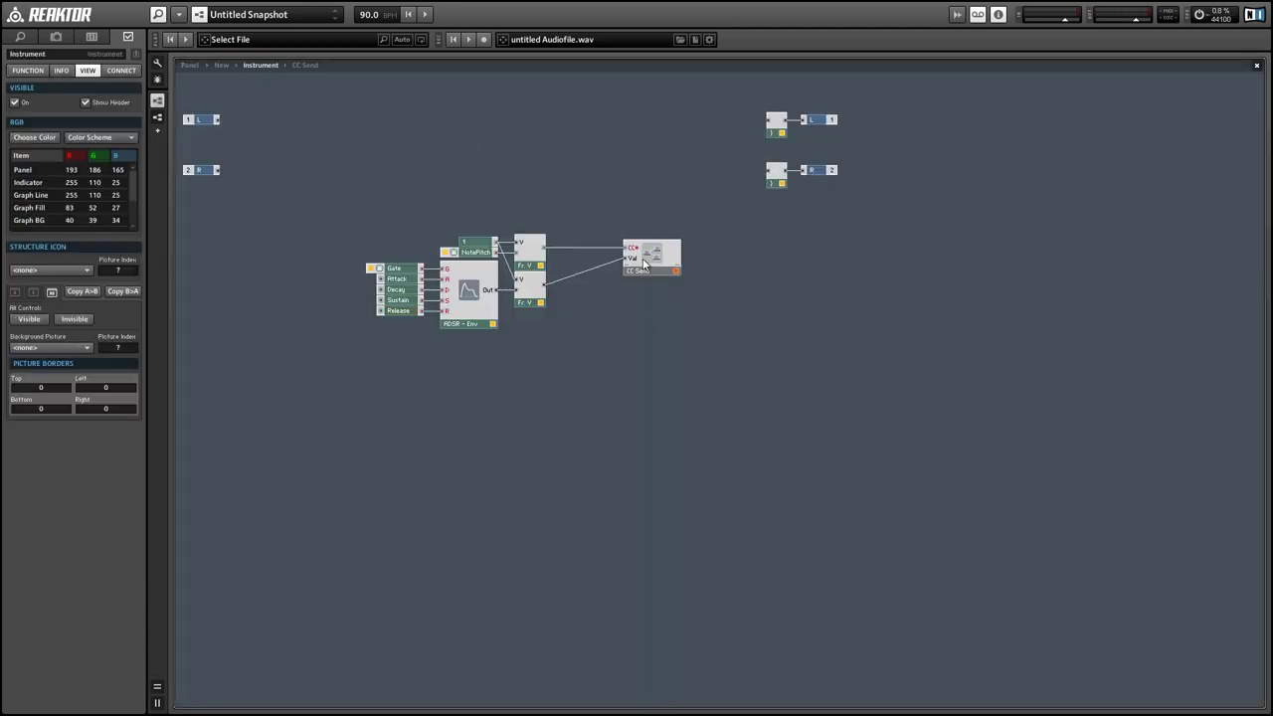
Tidy the original CC Send chain, move the ADSR left, and set the lower Constant to 2
drag(648, 264, 661, 263)
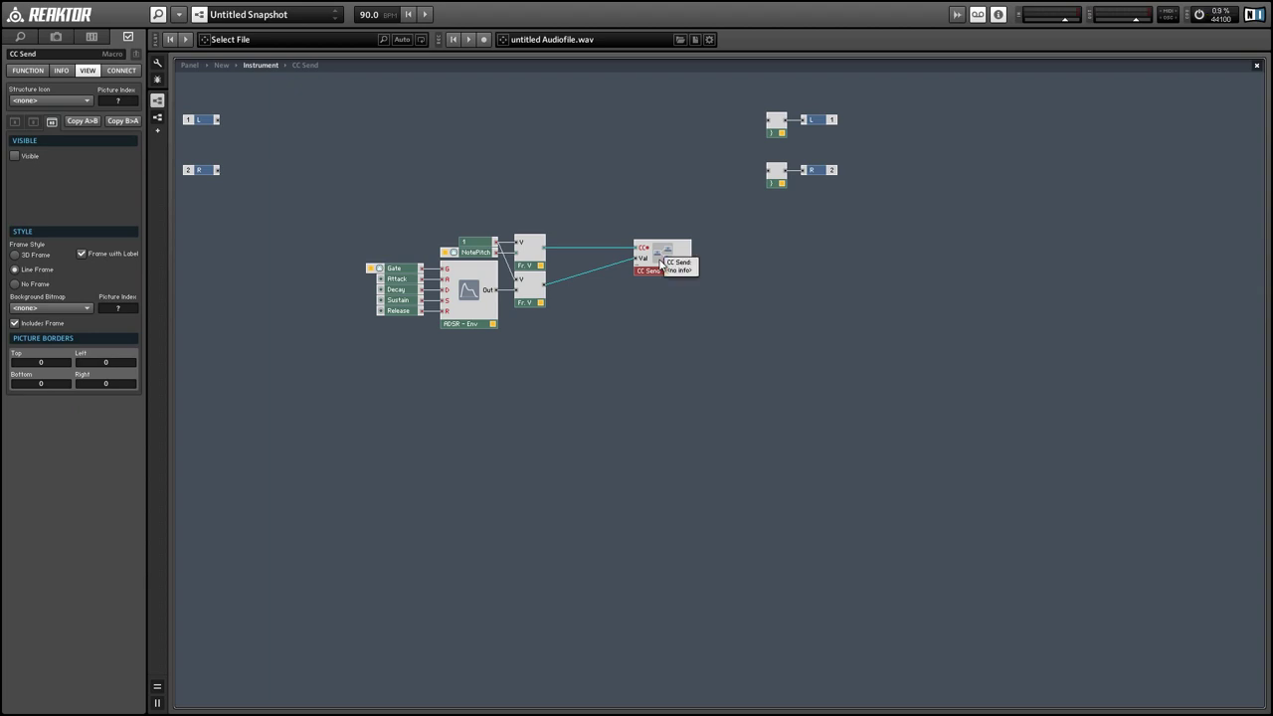
drag(485, 241, 673, 340)
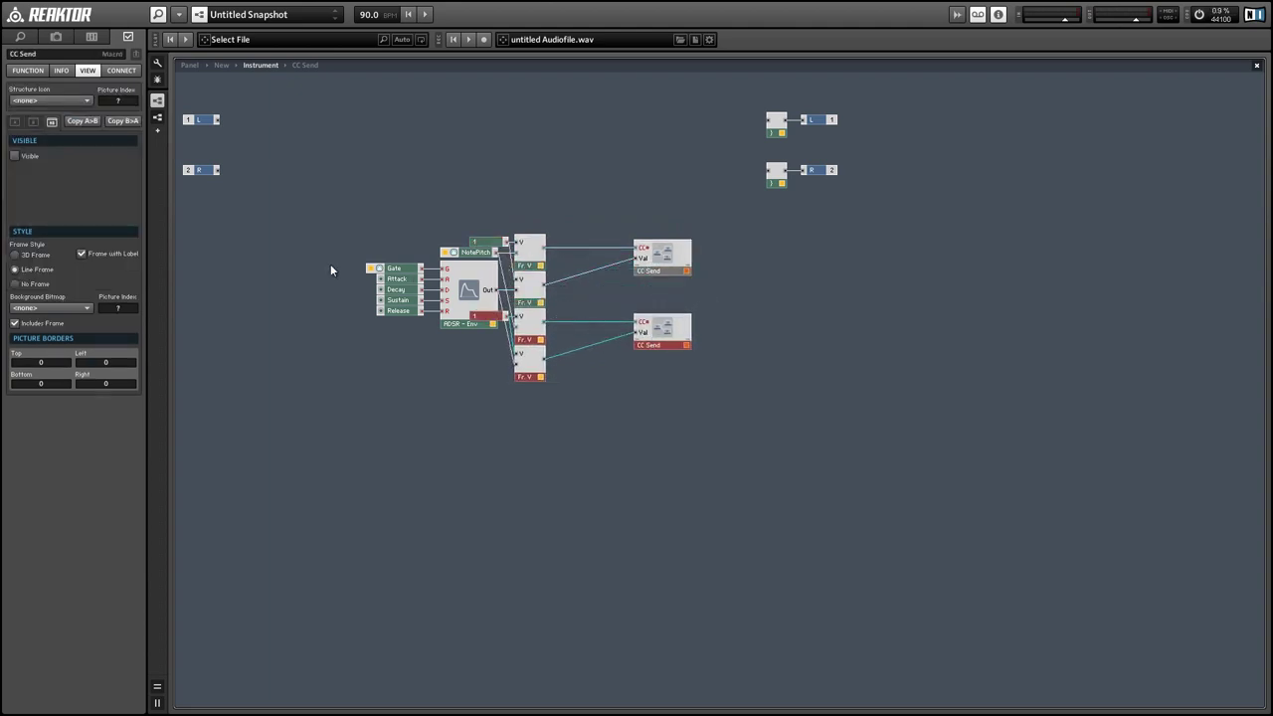
drag(331, 269, 423, 325)
click(494, 315)
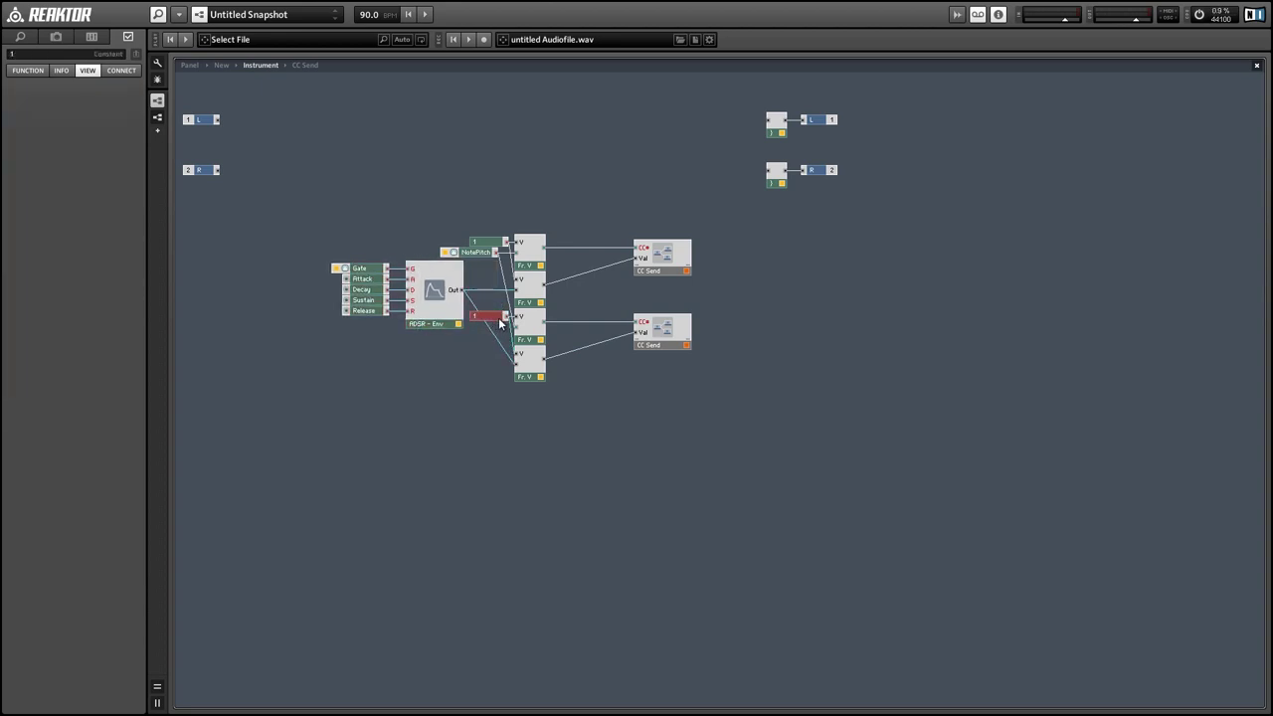
click(5, 54)
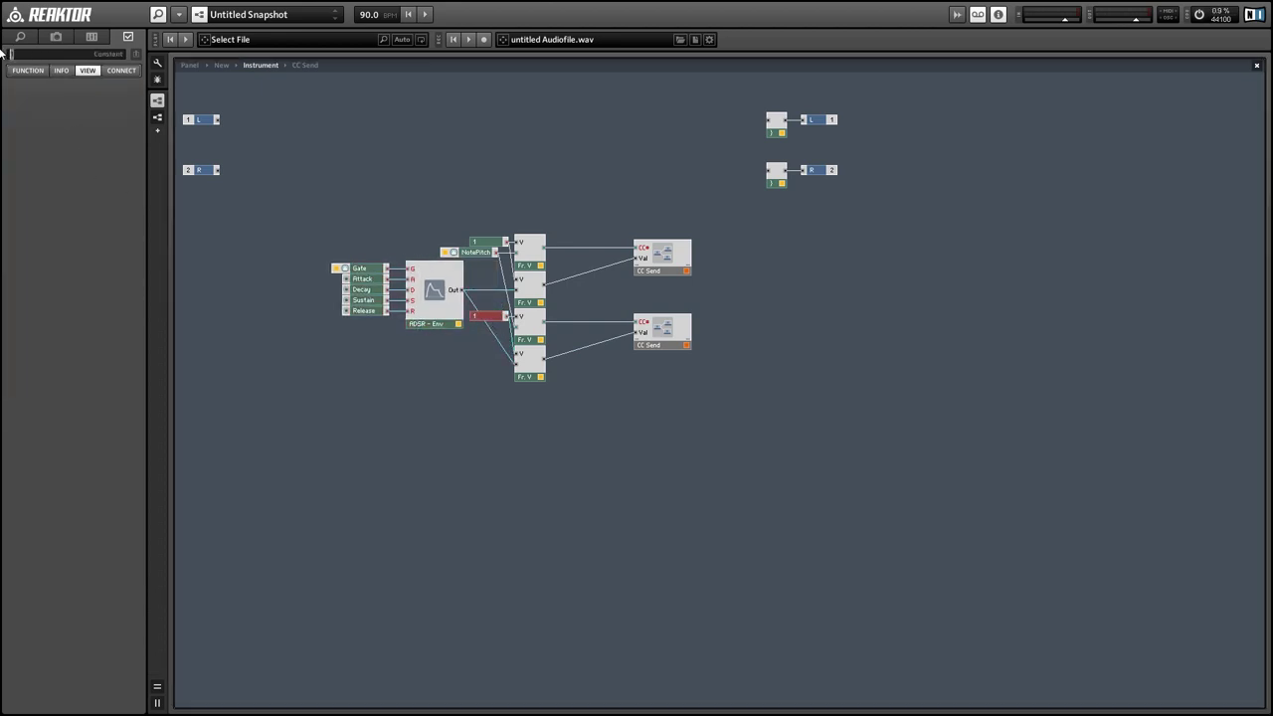
click(431, 184)
drag(463, 258, 457, 257)
Duplicate the Constant/converter/CC Send chain below and set the copied Constants to 3 and 4
drag(502, 209, 699, 415)
drag(676, 344, 656, 487)
click(475, 389)
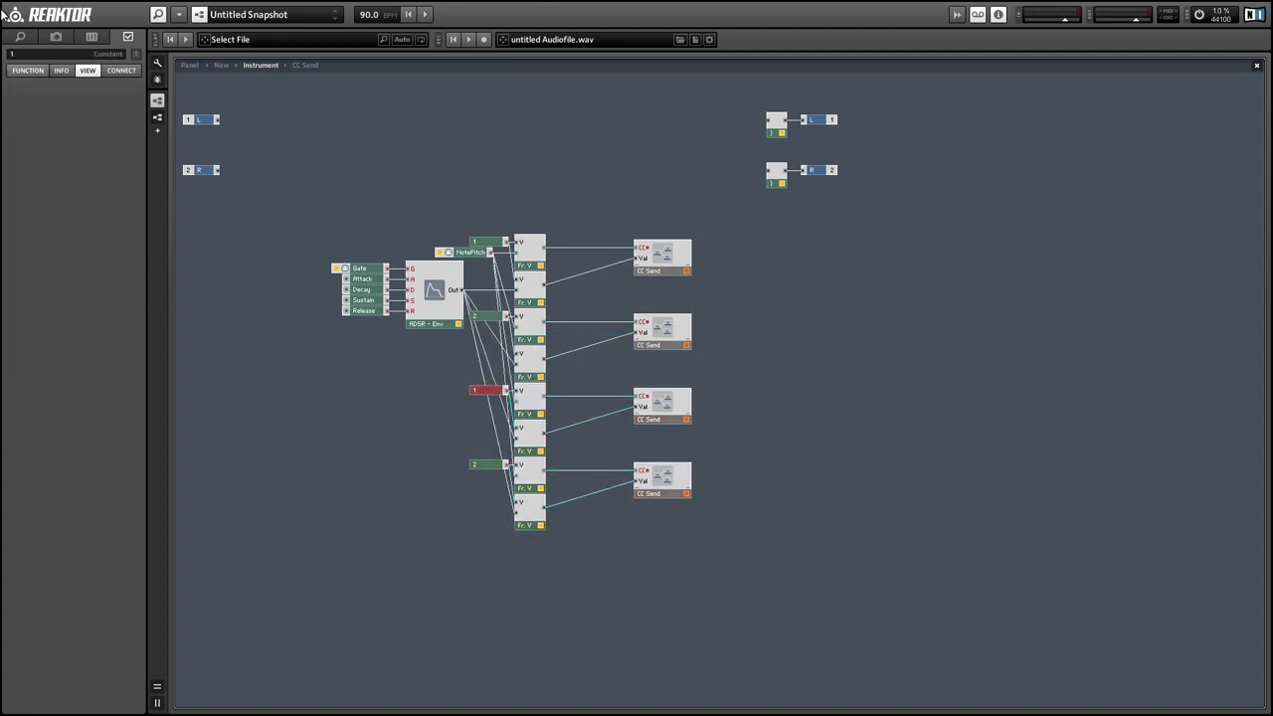
text(3)
key(Return)
click(428, 468)
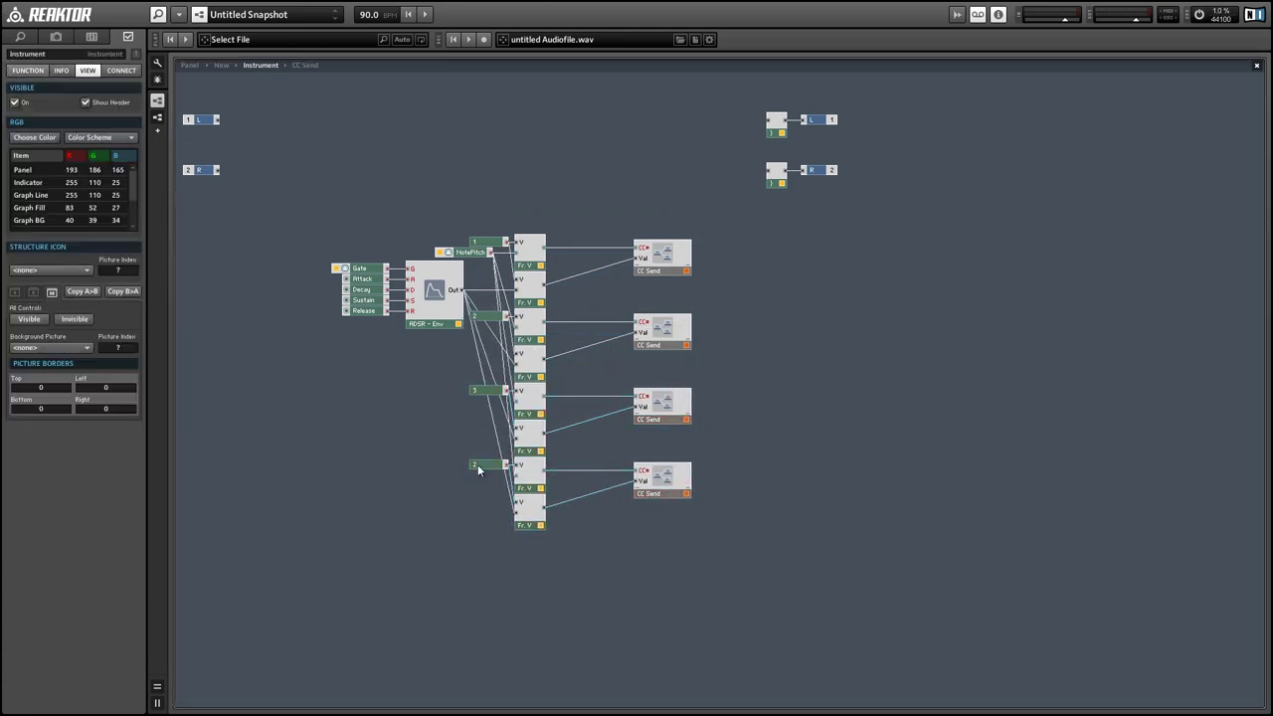
click(478, 464)
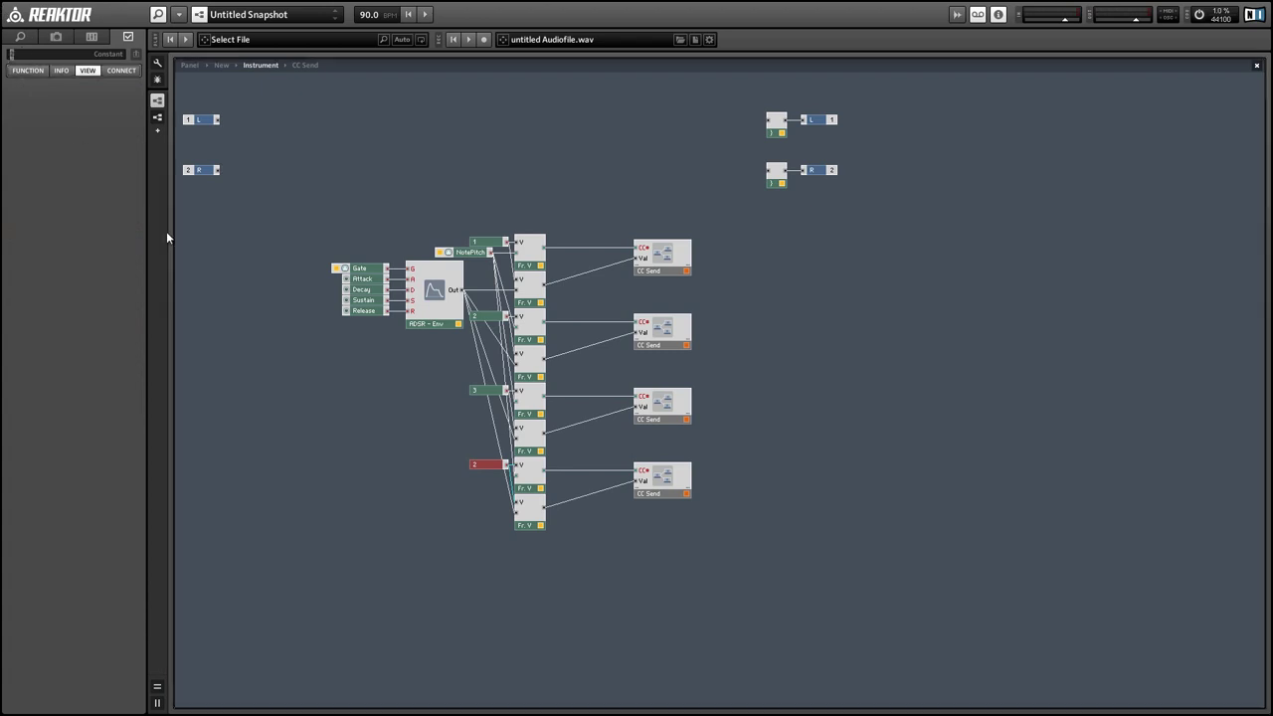
text(4)
key(Return)
click(255, 314)
Reposition the ADSR, knobs and NotePitch group, and move the four CC Send macros left
drag(272, 261, 419, 352)
mouse_move(274, 212)
mouse_down()
mouse_move(401, 366)
mouse_move(443, 371)
mouse_up()
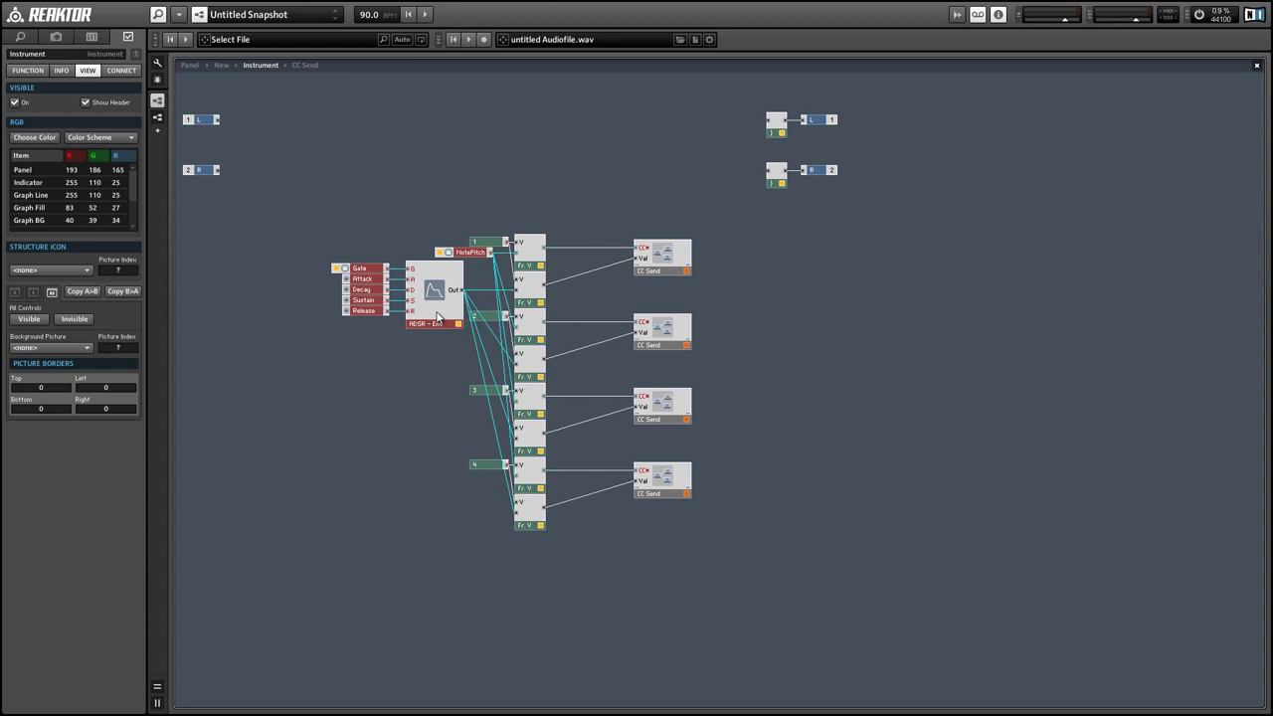
drag(438, 316, 408, 383)
click(405, 417)
drag(434, 332, 402, 330)
click(289, 270)
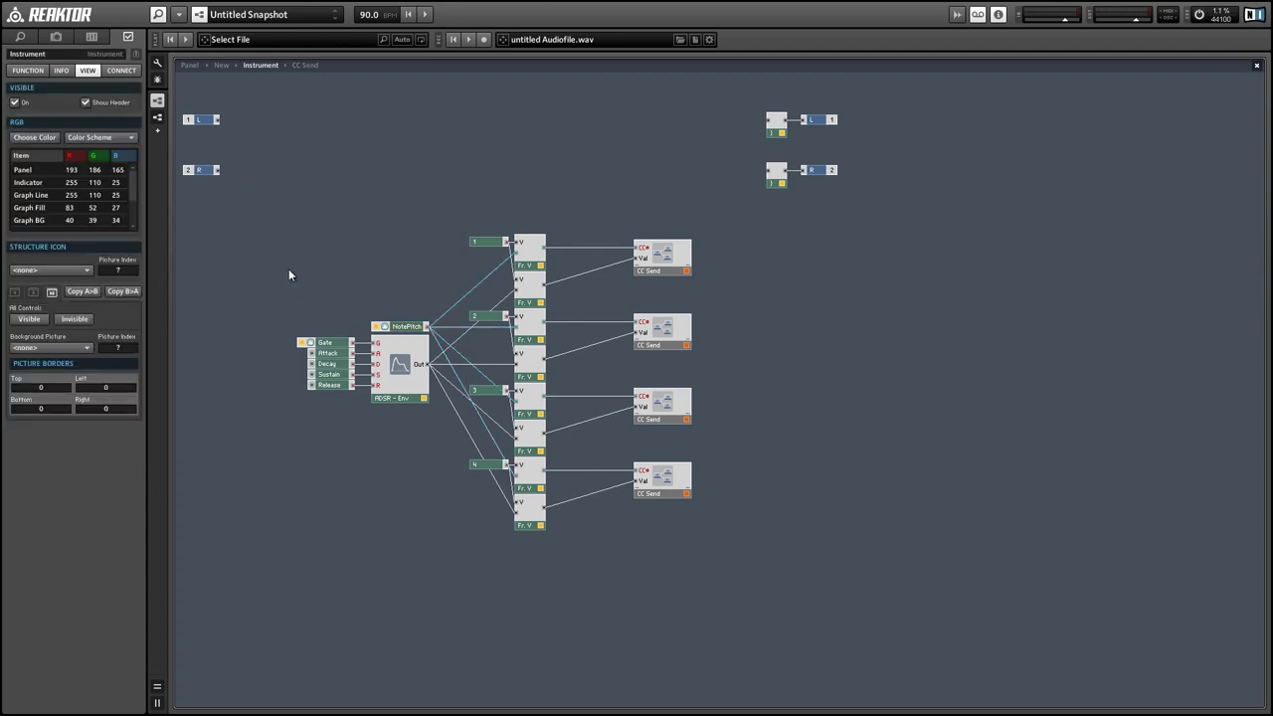
drag(664, 235, 609, 491)
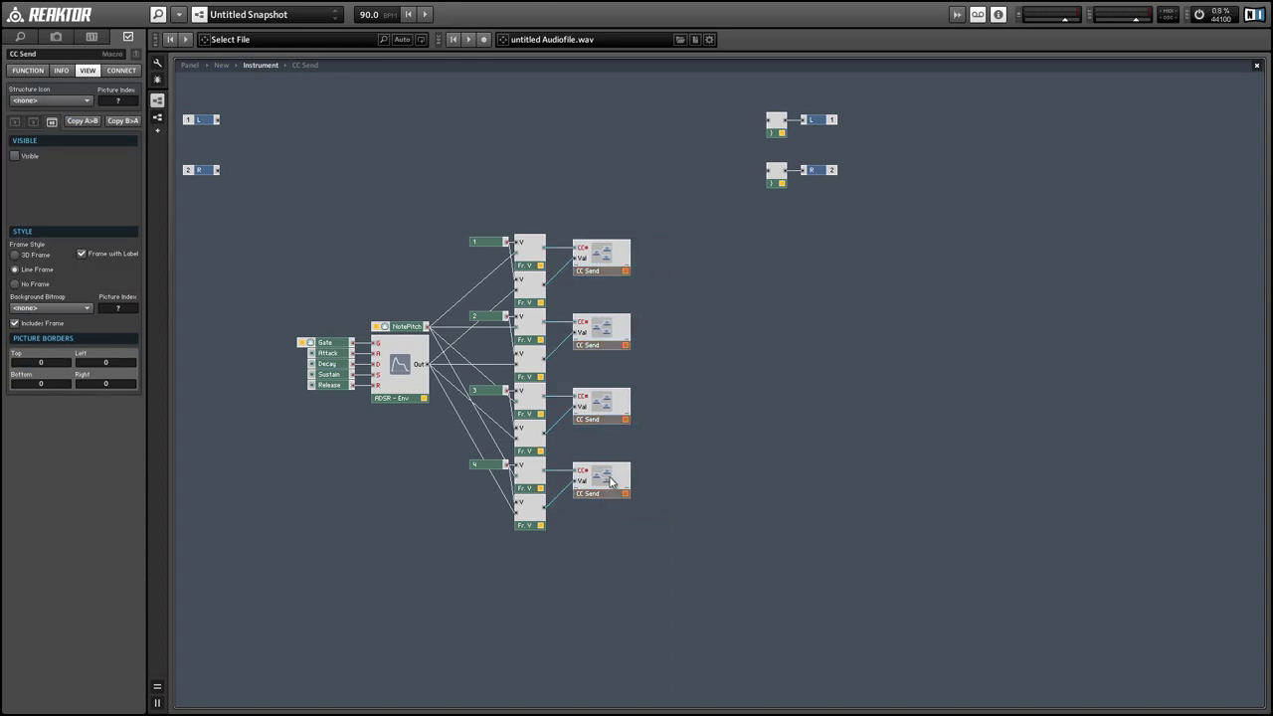
double_click(610, 491)
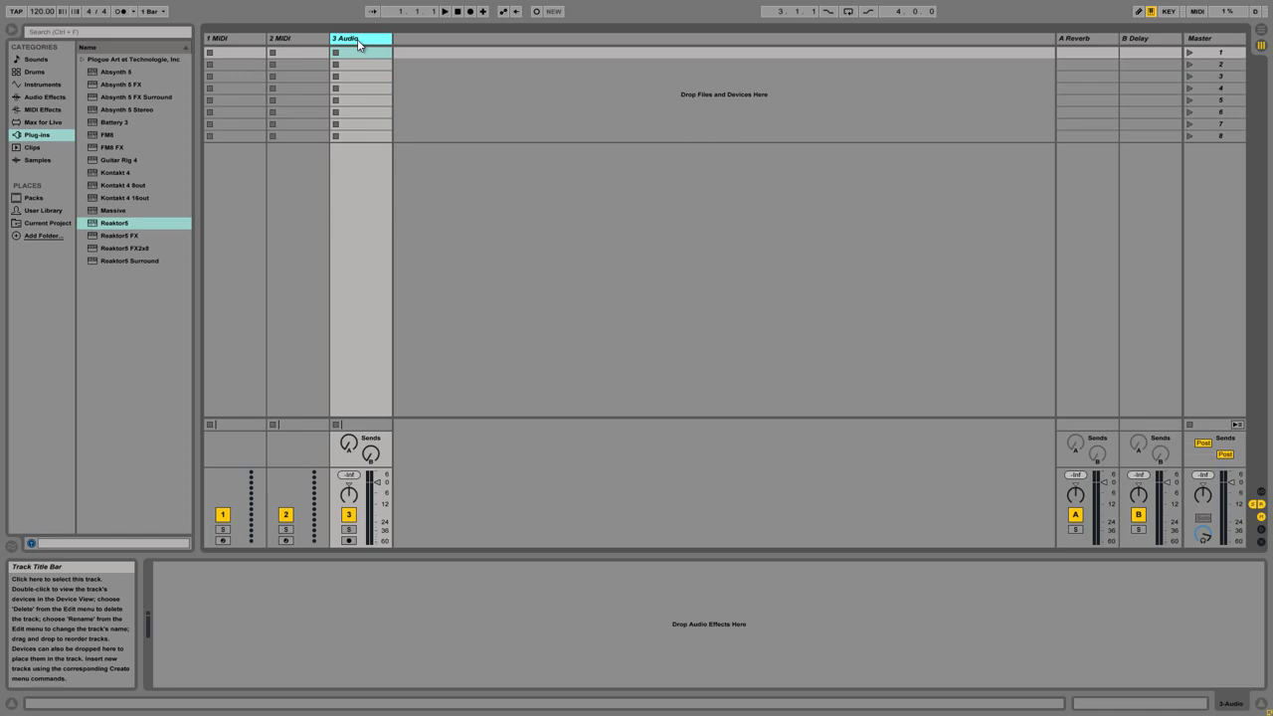
Delete the 3 Audio track and add Massive from the Plug-ins browser on a new MIDI track
right_click(359, 44)
click(375, 50)
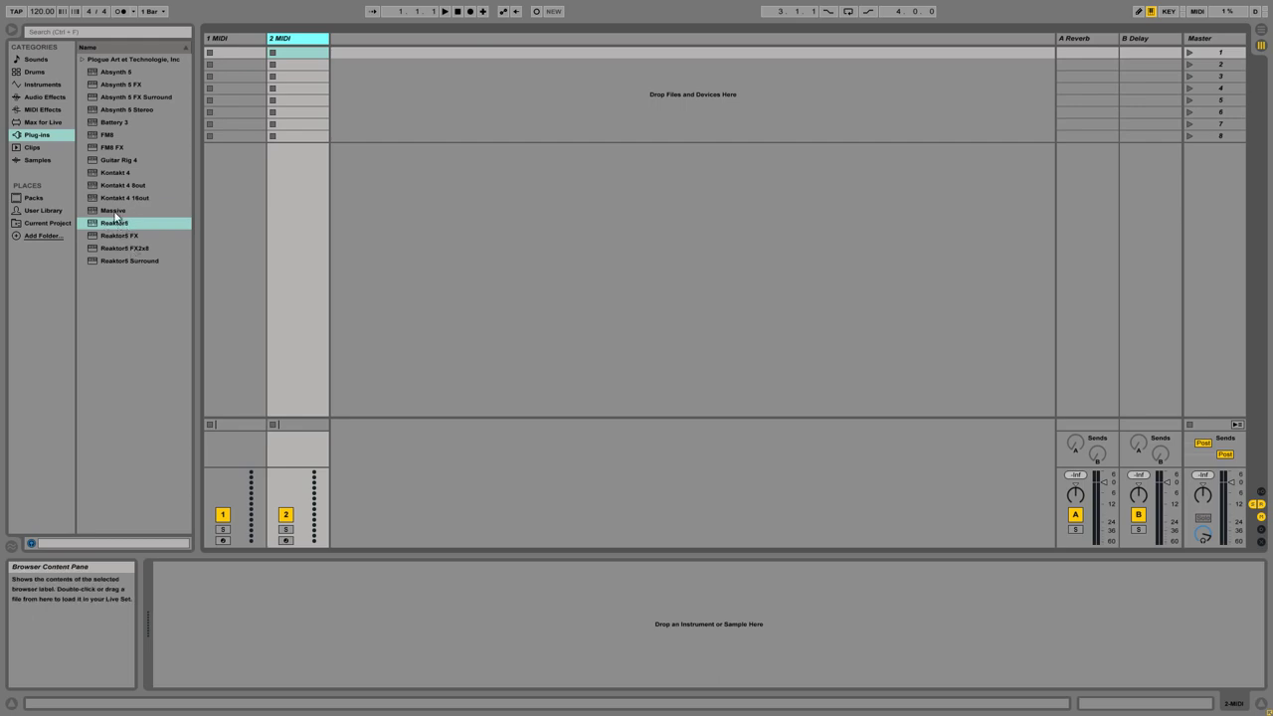
drag(111, 211, 372, 68)
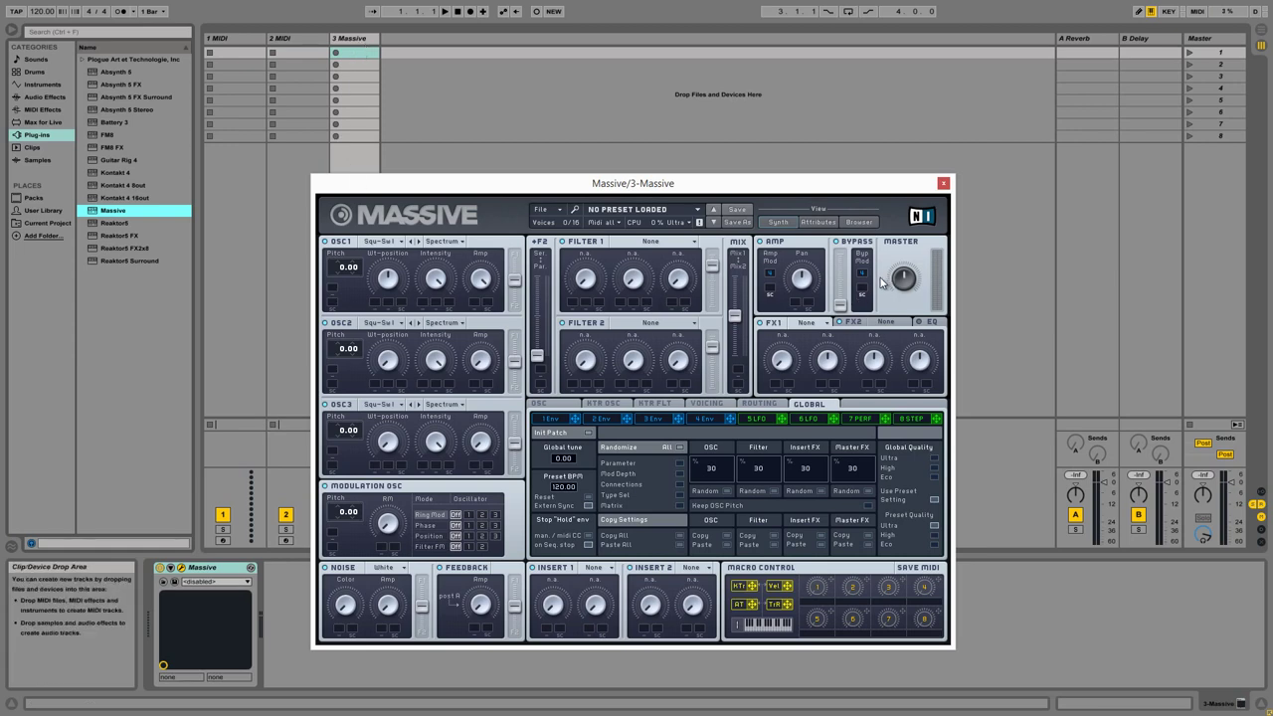
Check the MIDI learn options on the OSC1, OSC2 wavetable position and Filter 1 knobs
right_click(404, 269)
click(411, 297)
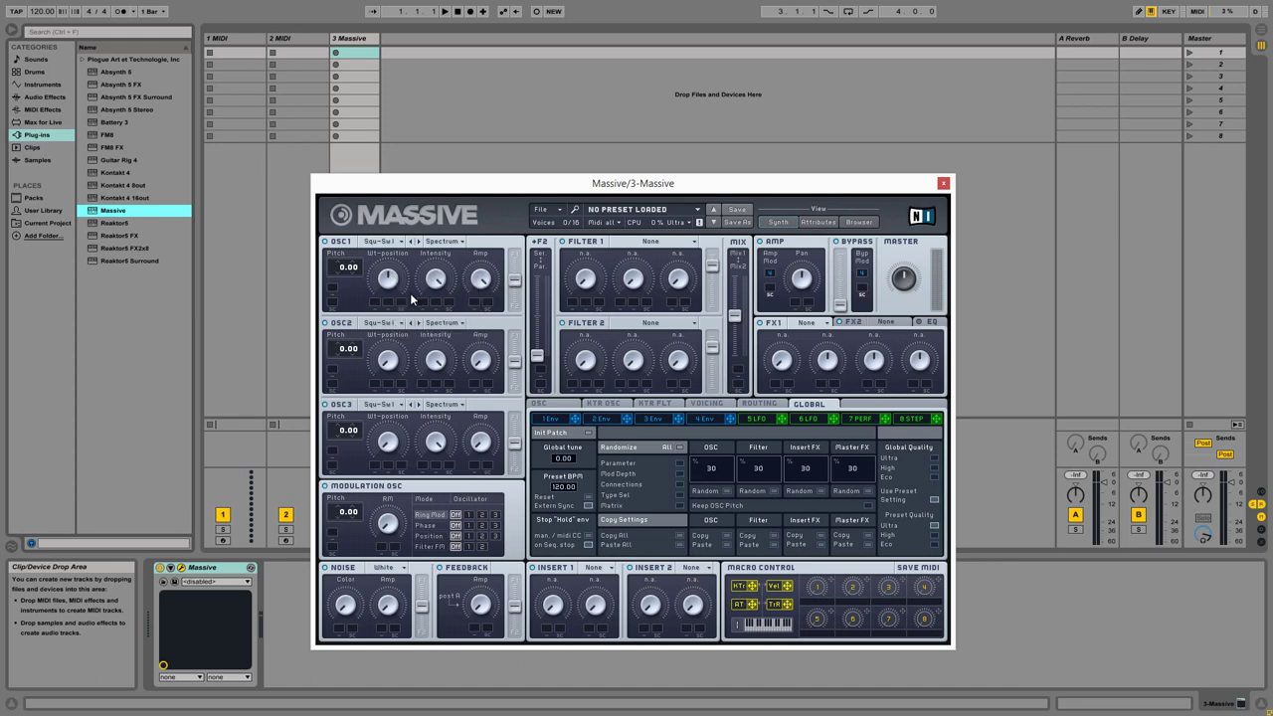
right_click(397, 362)
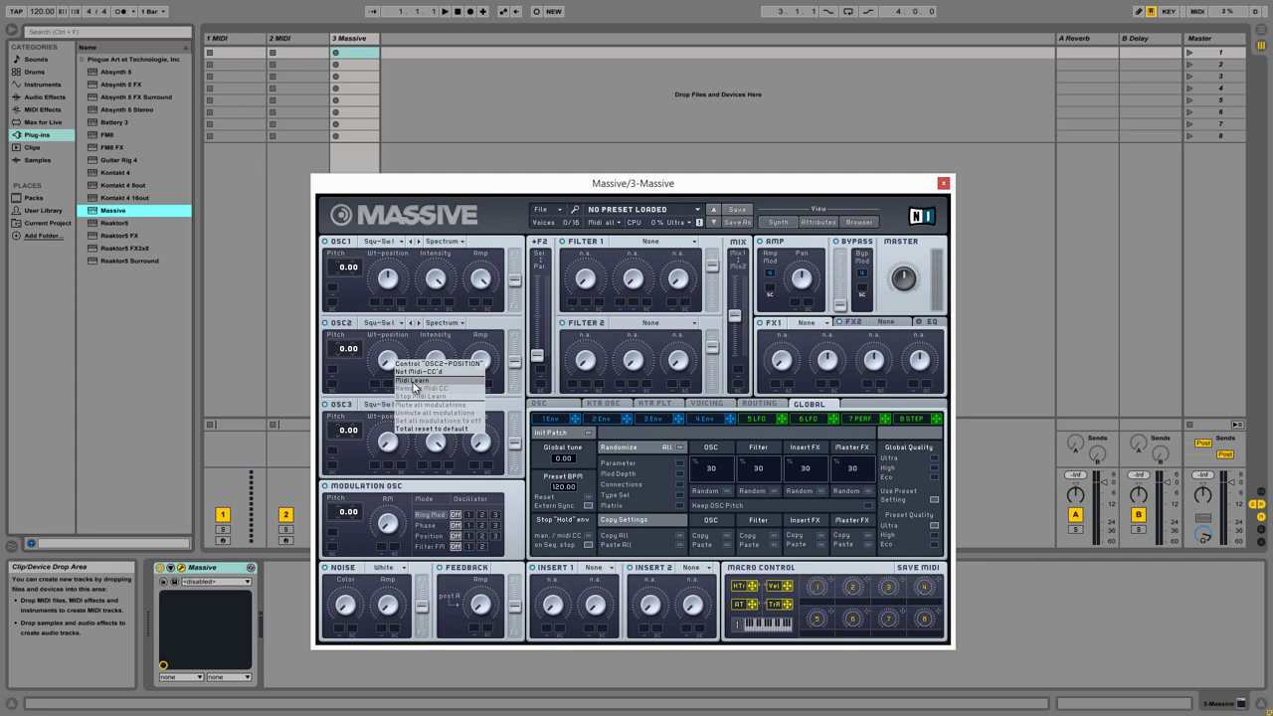
click(412, 381)
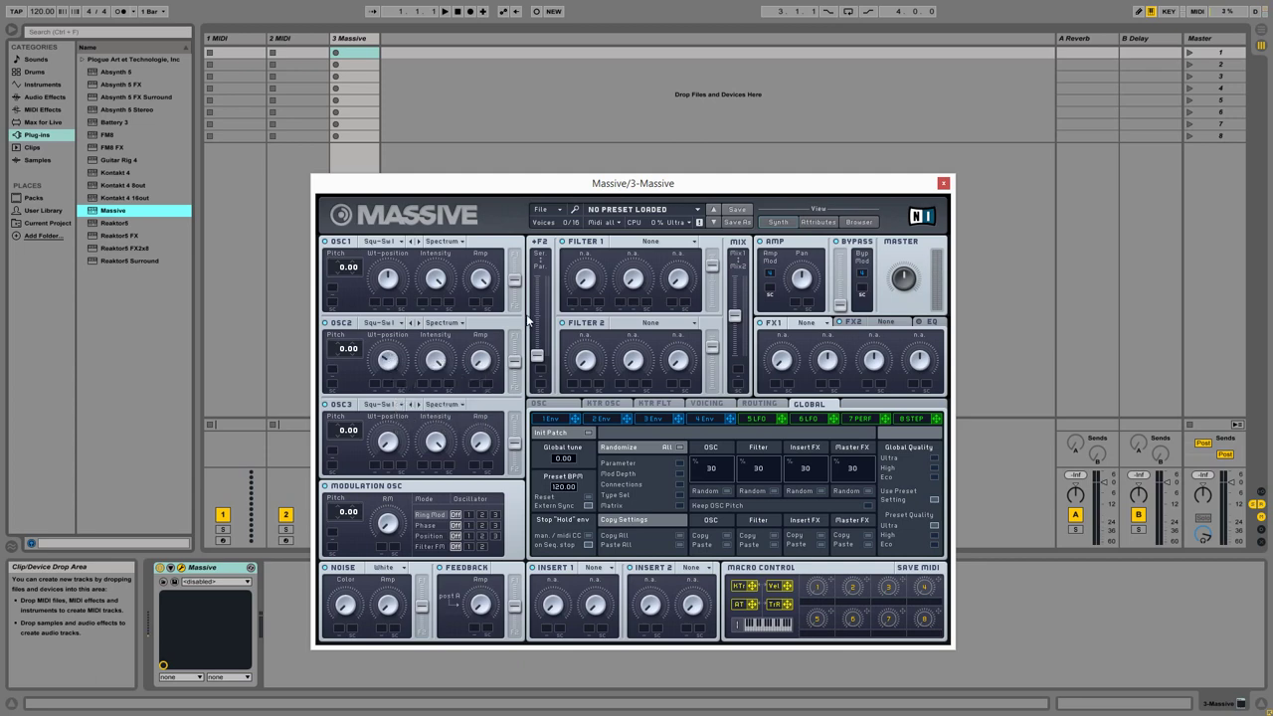
right_click(585, 281)
click(595, 304)
Load the Additiv Pad preset from the preset list, then step to AFEX
click(625, 211)
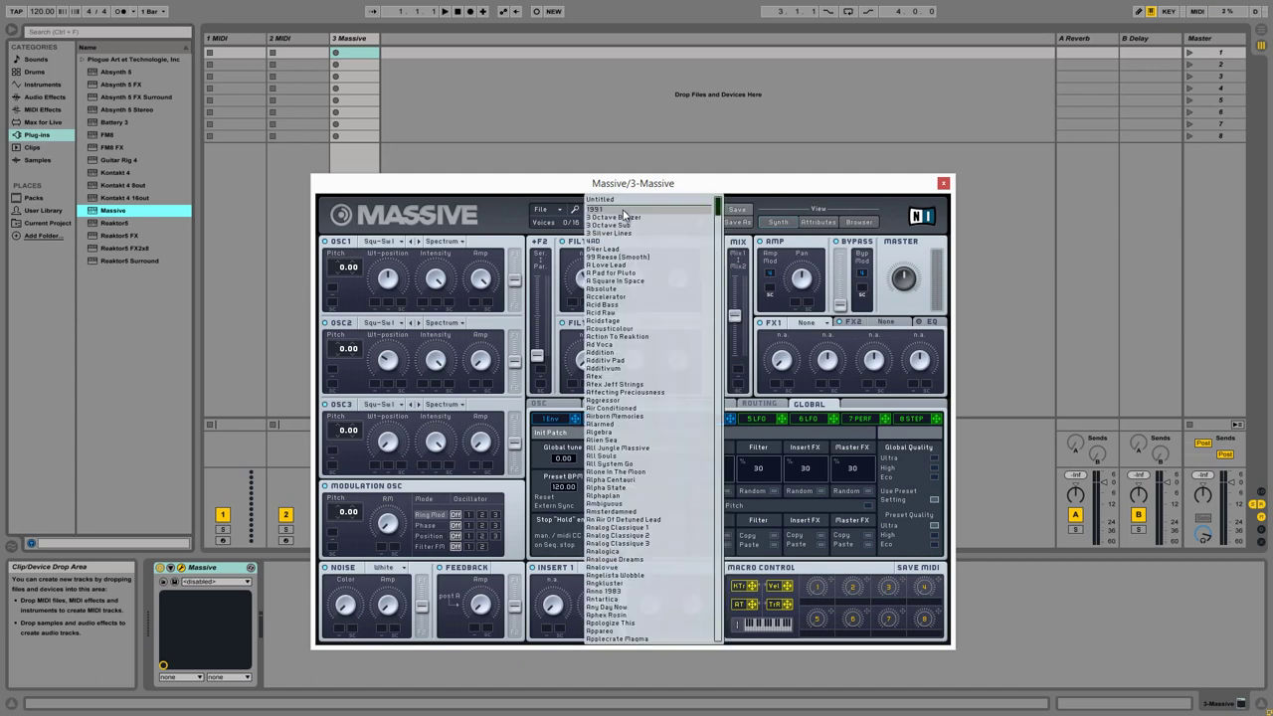
click(632, 360)
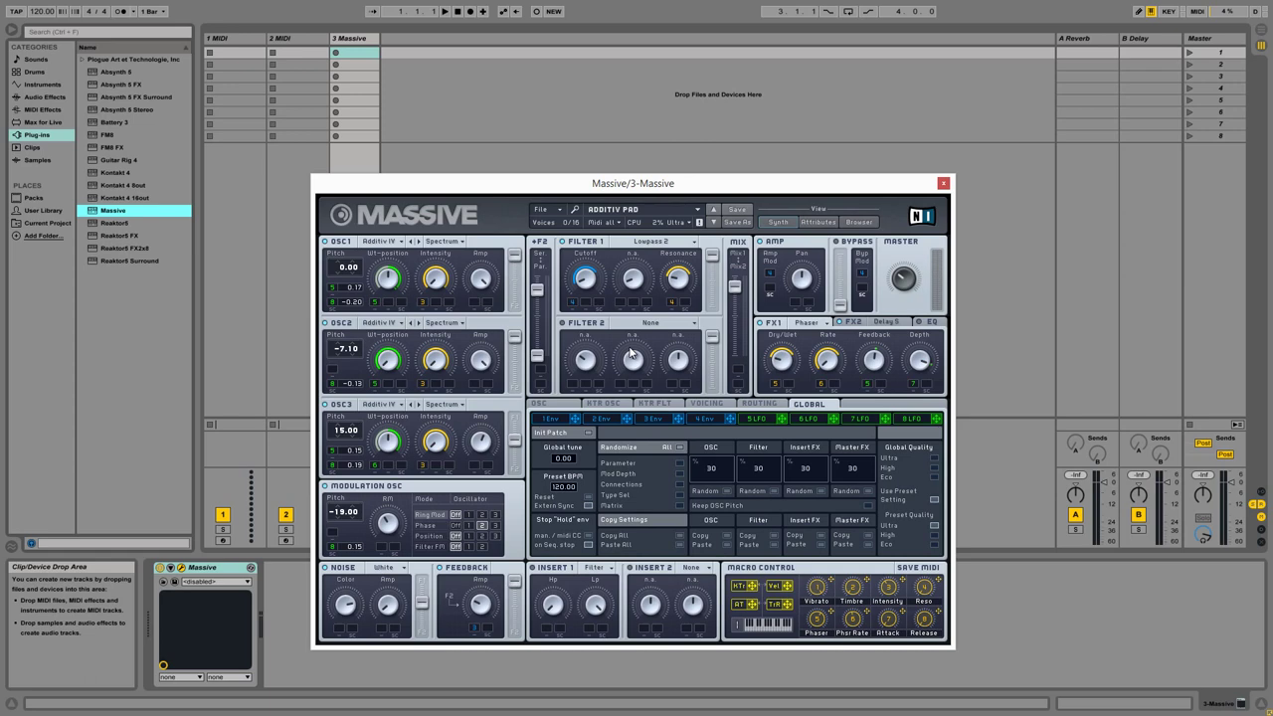
click(712, 223)
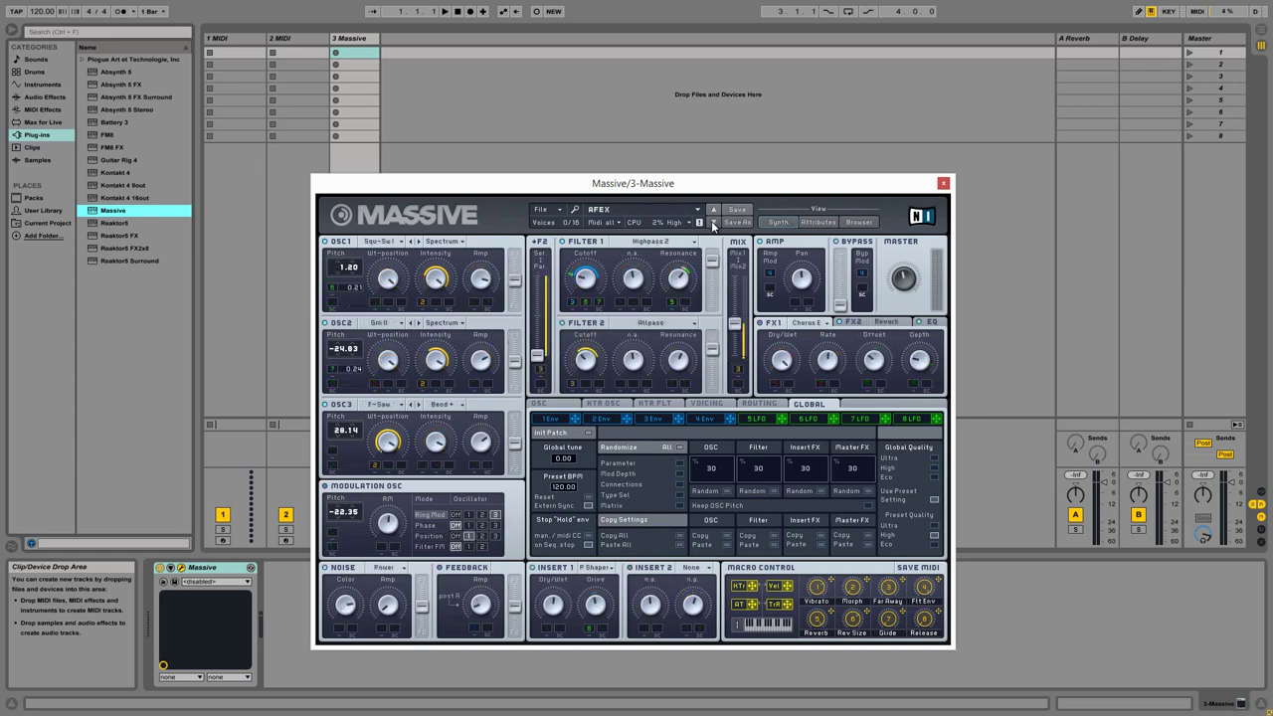
Close Massive, show I/O routing, and play a new track 2 clip with a one-beat C2 note
click(944, 185)
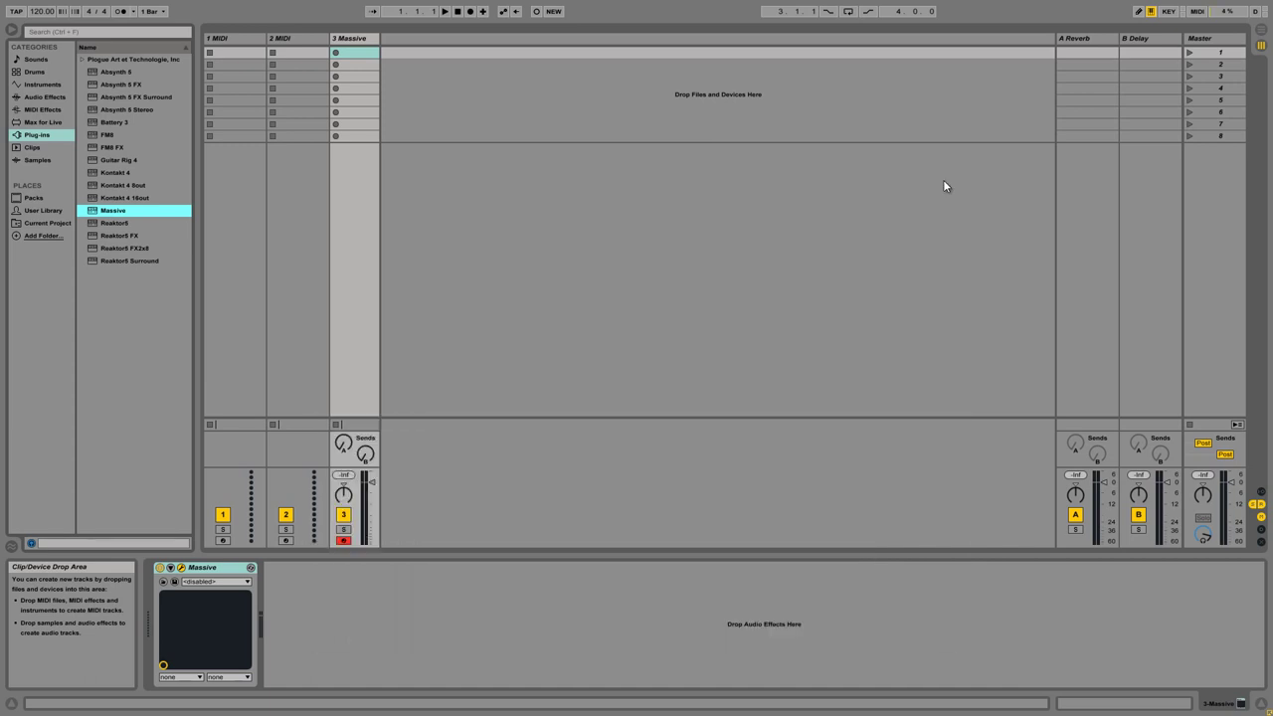
click(1261, 491)
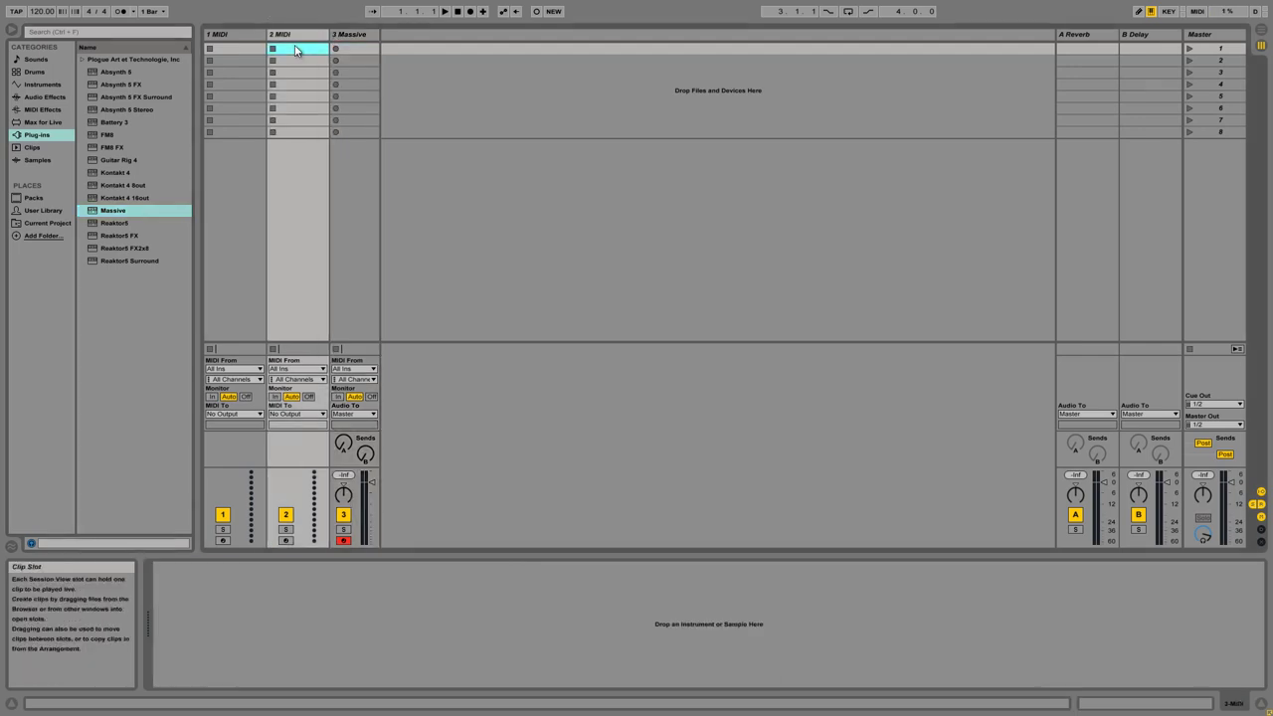
double_click(295, 48)
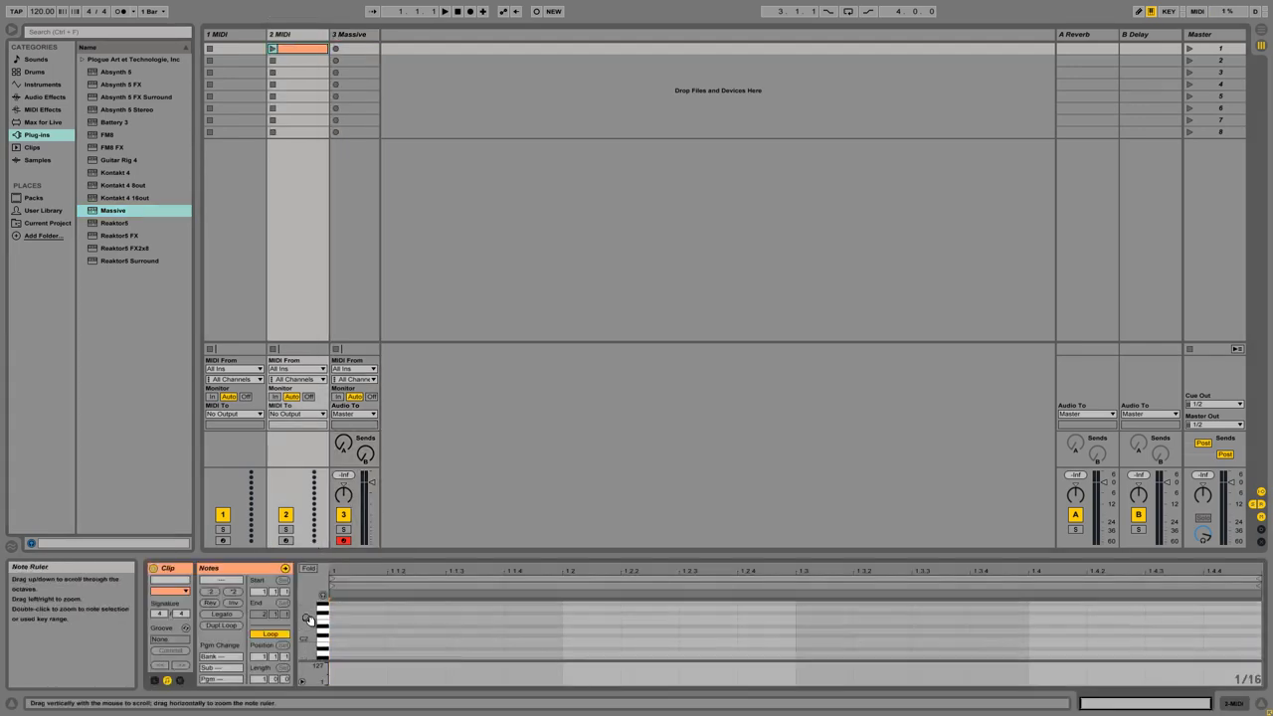
double_click(345, 641)
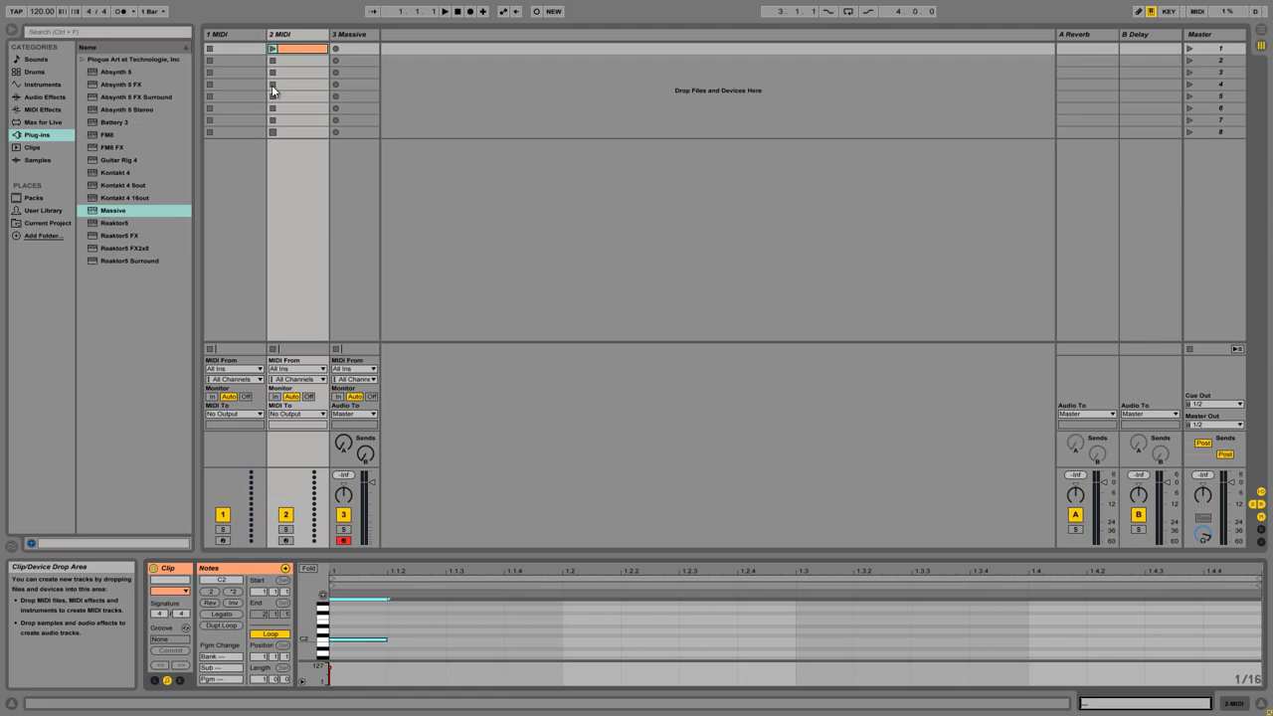
key(Return)
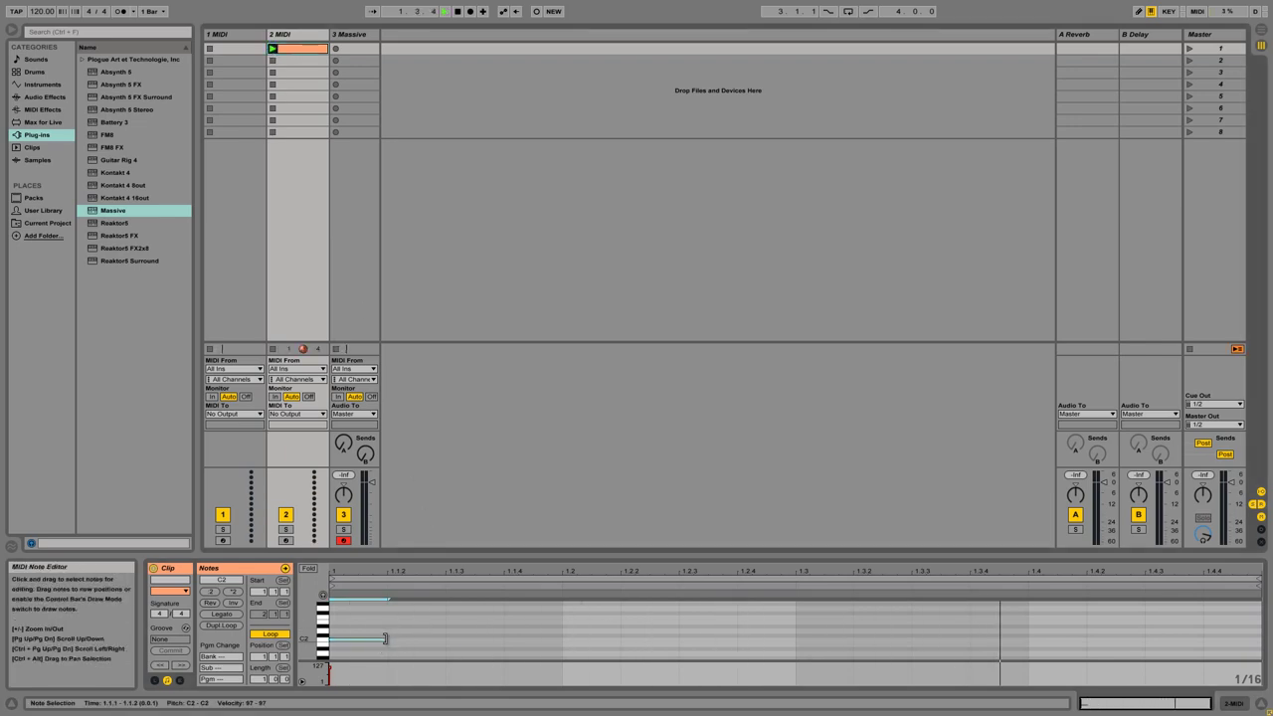
drag(393, 643, 562, 642)
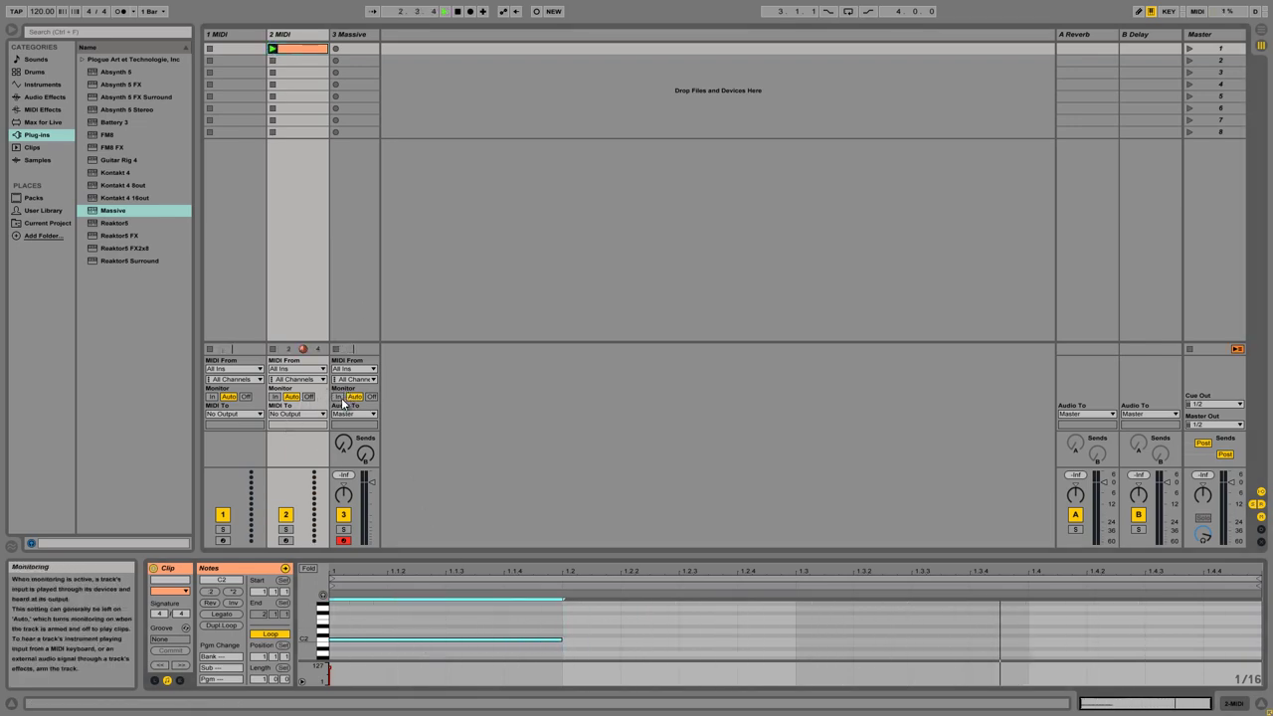
Set track 3 monitoring to always and send track 2's MIDI output to Massive
click(338, 396)
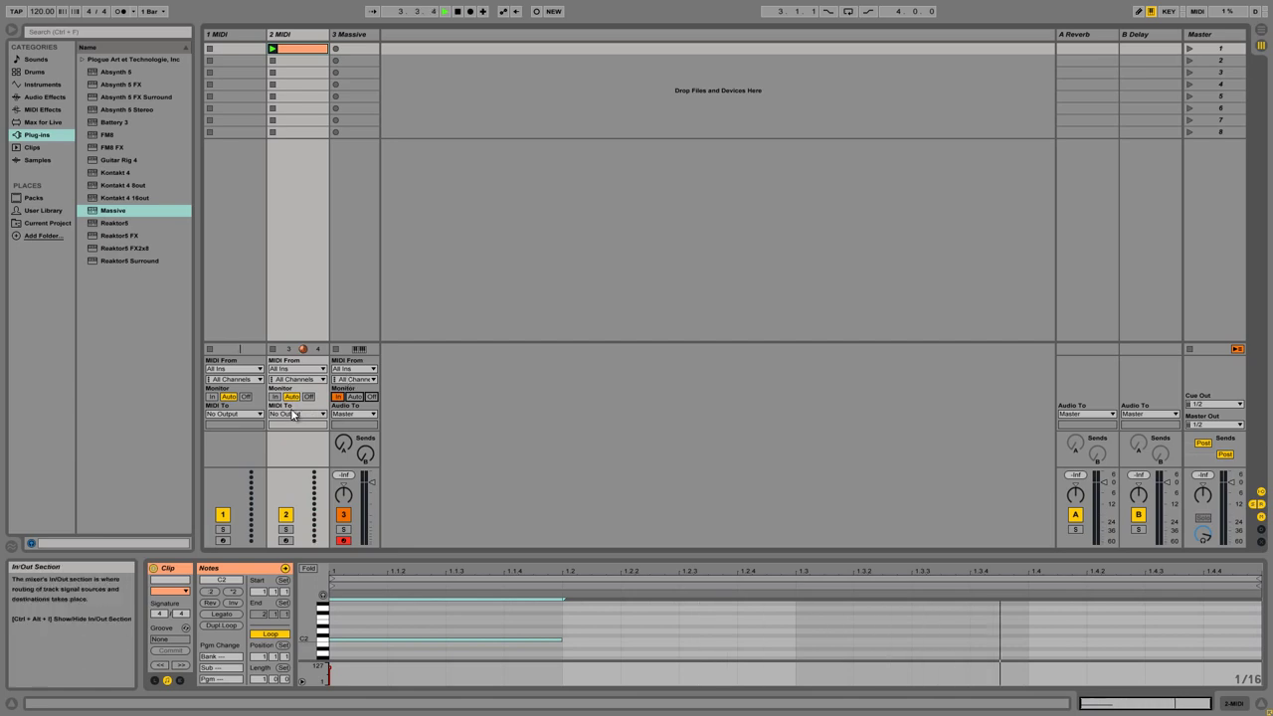
click(295, 414)
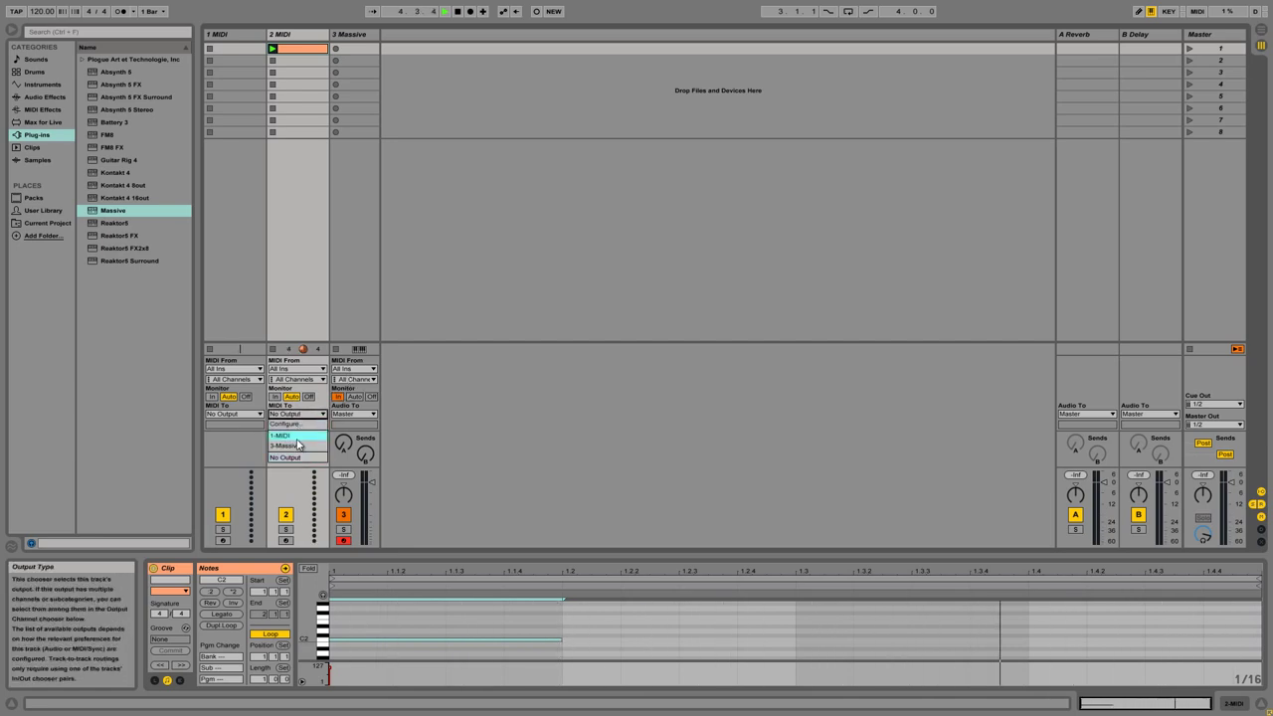
click(294, 445)
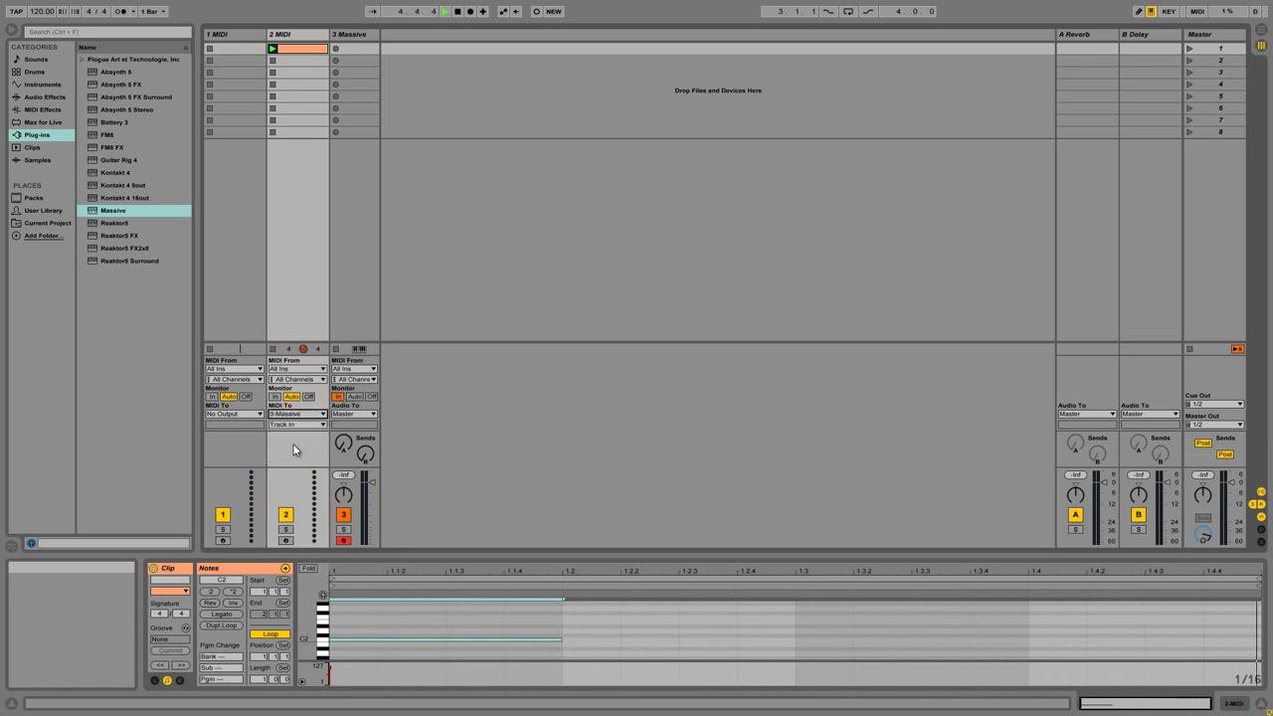
Add an F2 note, set tempo to 70, lengthen and rearrange the notes, then stop playback
double_click(575, 618)
drag(621, 618, 796, 619)
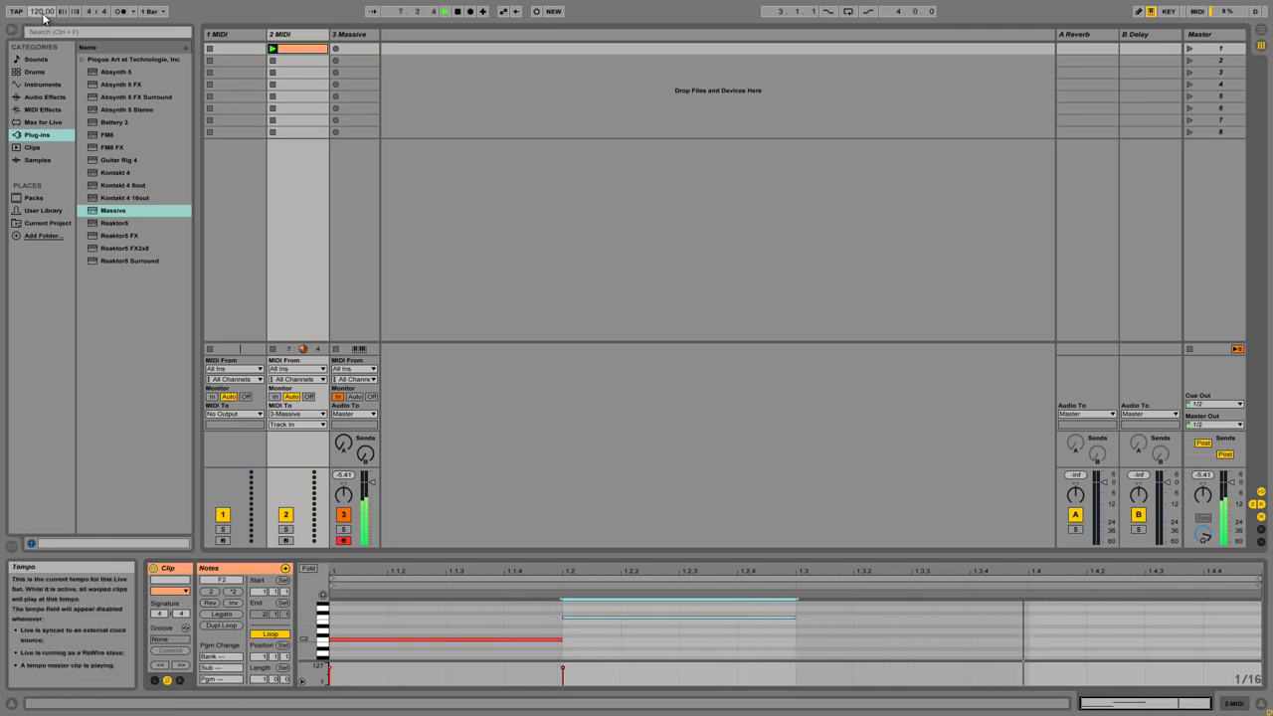
drag(42, 14, 42, 64)
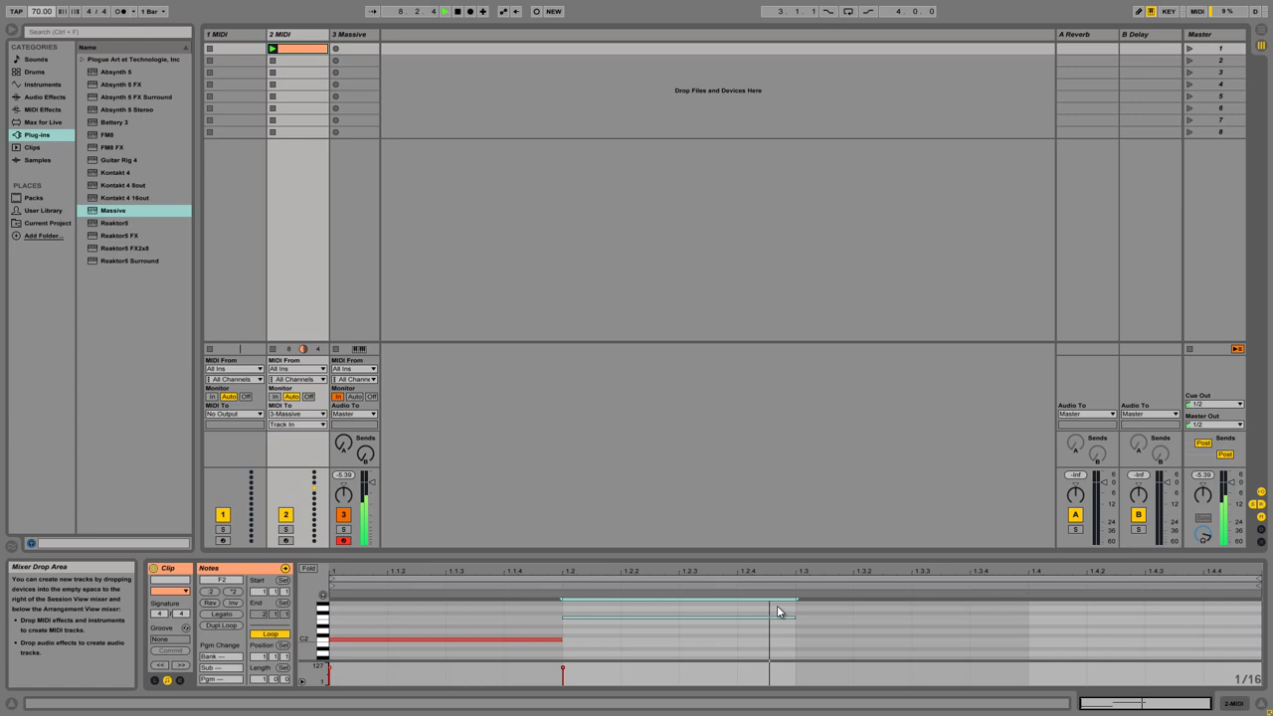
drag(767, 623, 1003, 623)
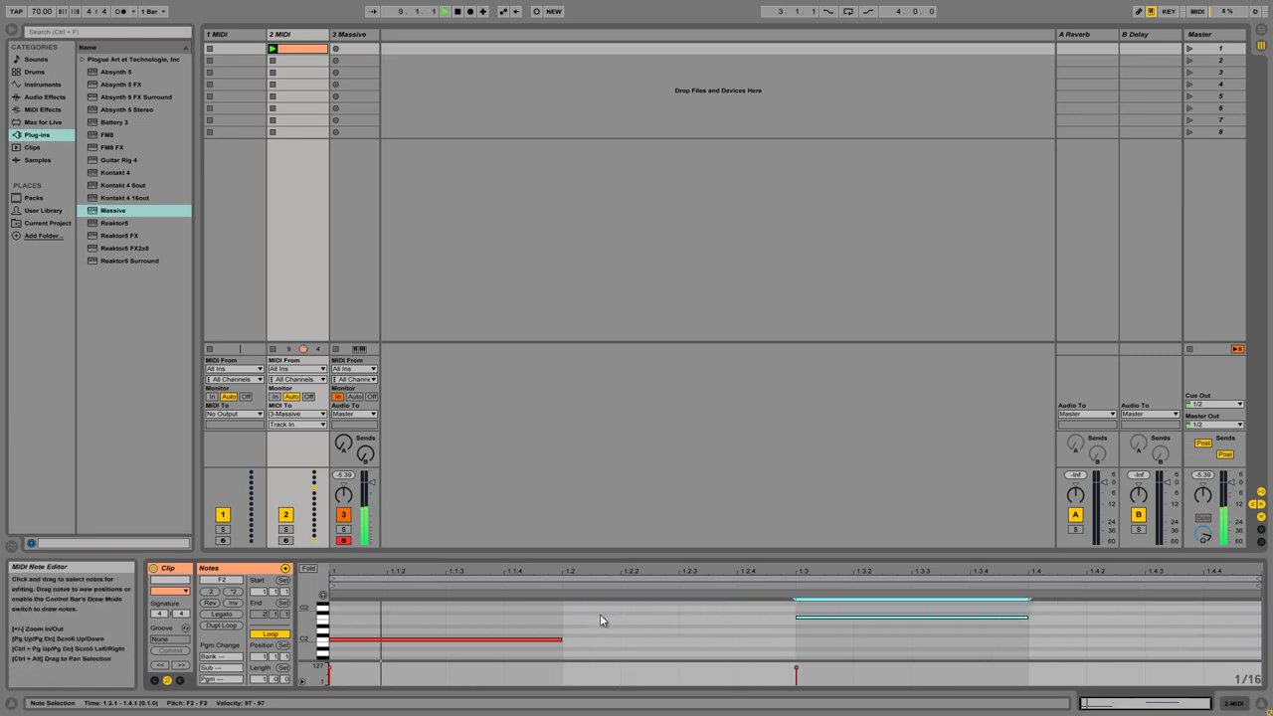
drag(563, 641, 680, 650)
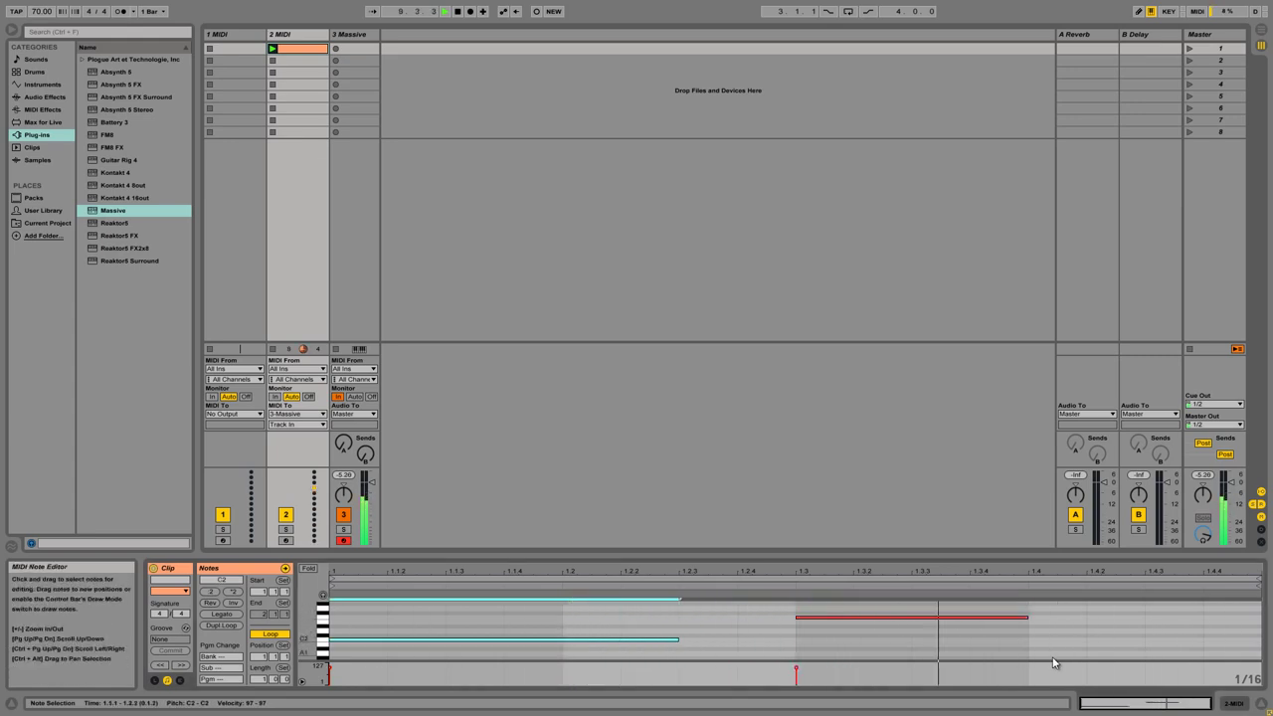
drag(1027, 618, 1141, 620)
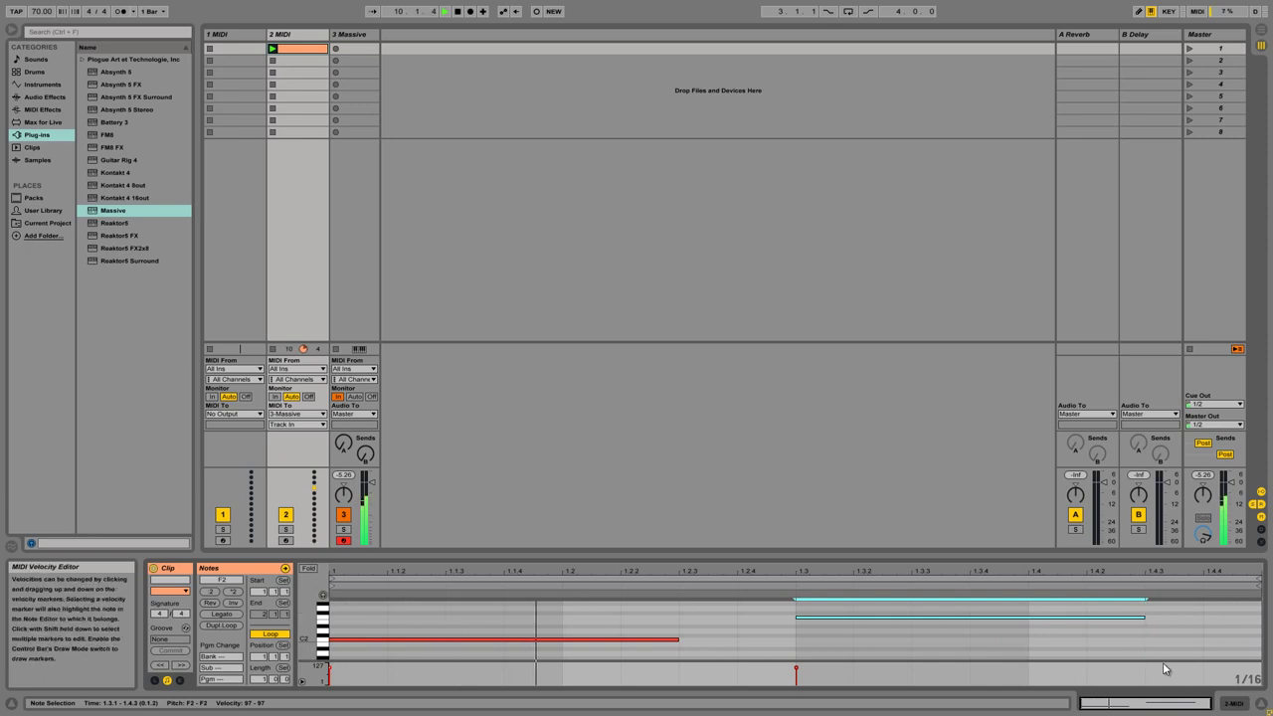
double_click(458, 16)
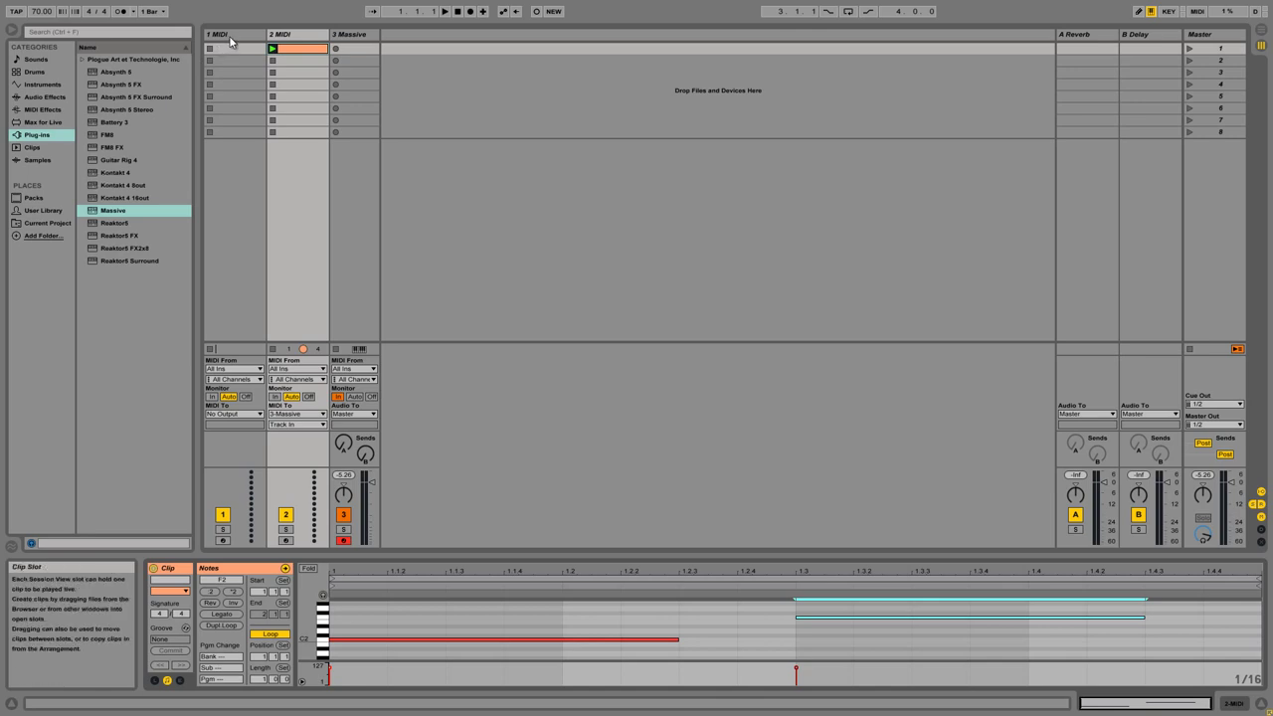
Move the selection left to track 1's empty first clip slot
key(Left)
Load Reaktor5 on track 1 with the recent MIDI Env3.ens ensemble, then close its window
double_click(87, 222)
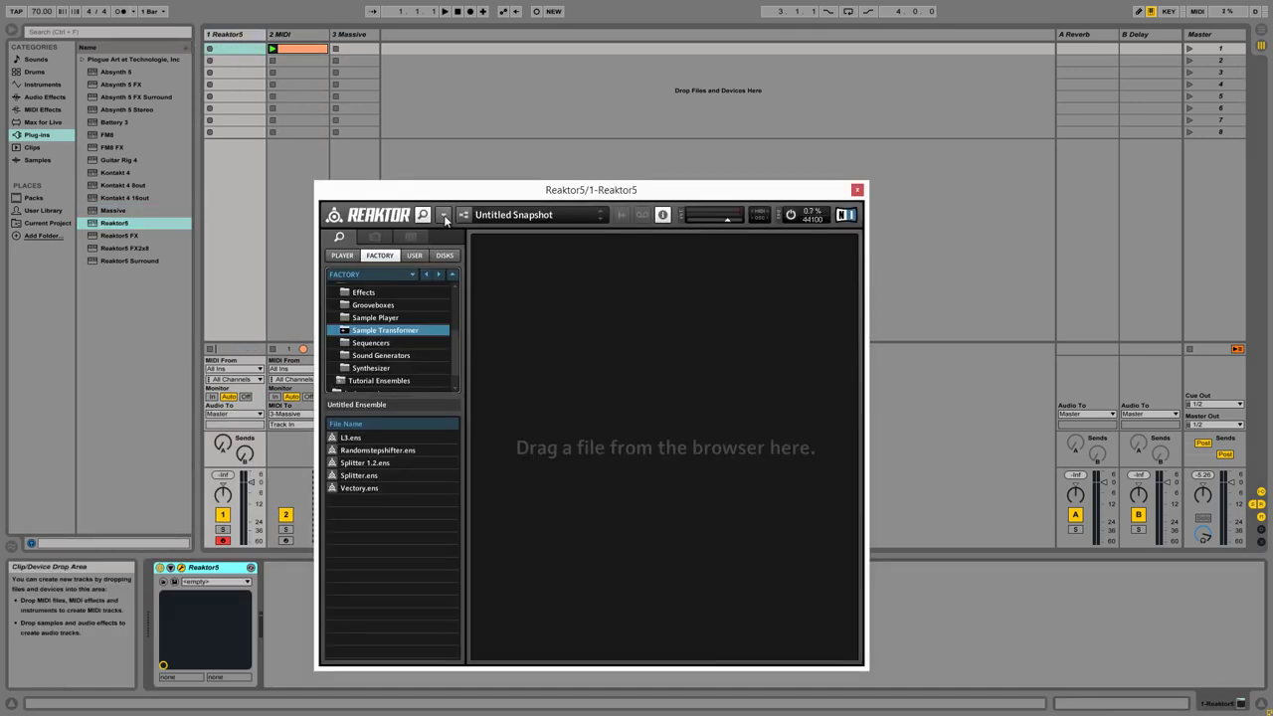
click(443, 214)
mouse_move(444, 230)
mouse_move(537, 254)
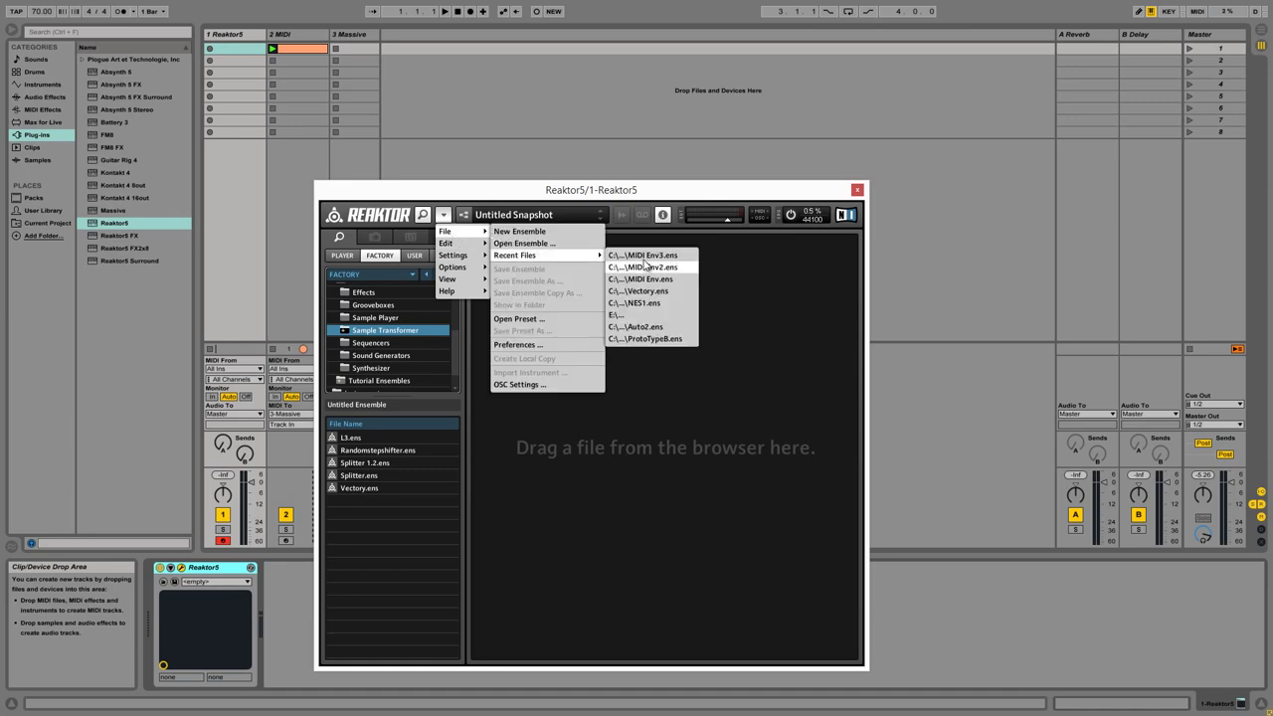
click(644, 262)
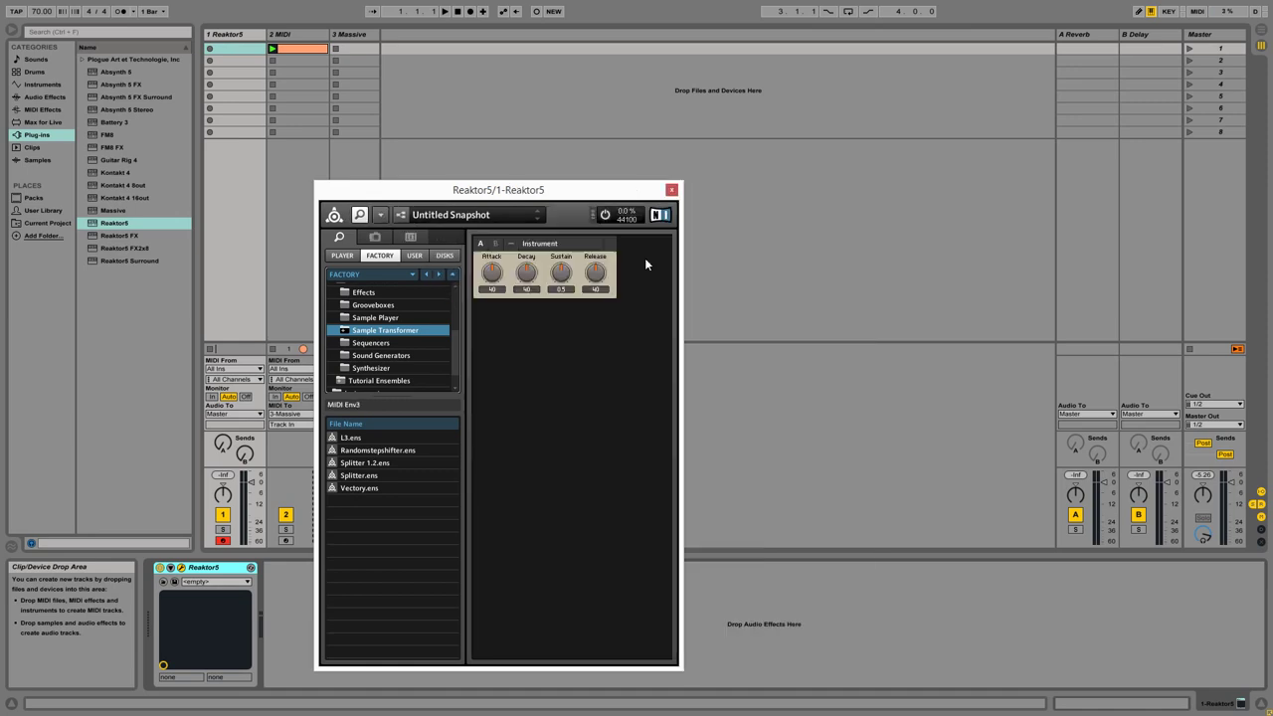
click(670, 190)
Insert a MIDI clip on track 1 with staggered, overlapping C2, C#2 and D2 notes across the bar
key(ctrl+shift+m)
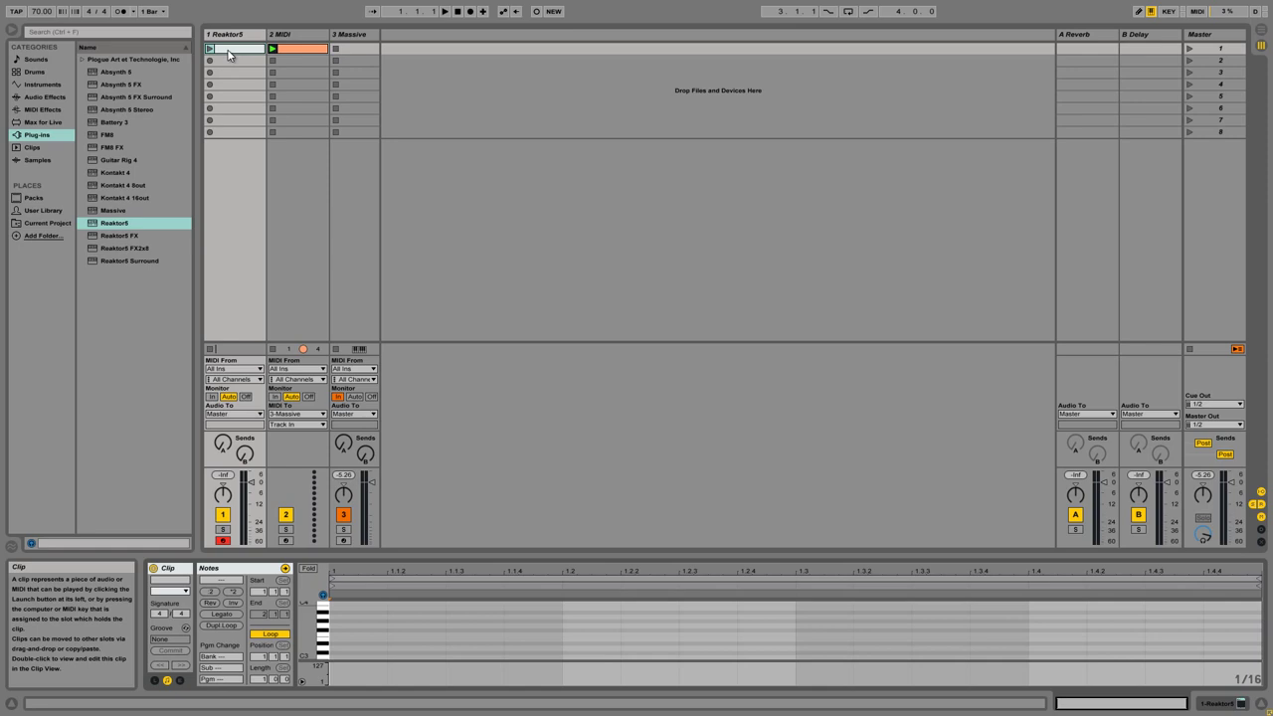
click(333, 637)
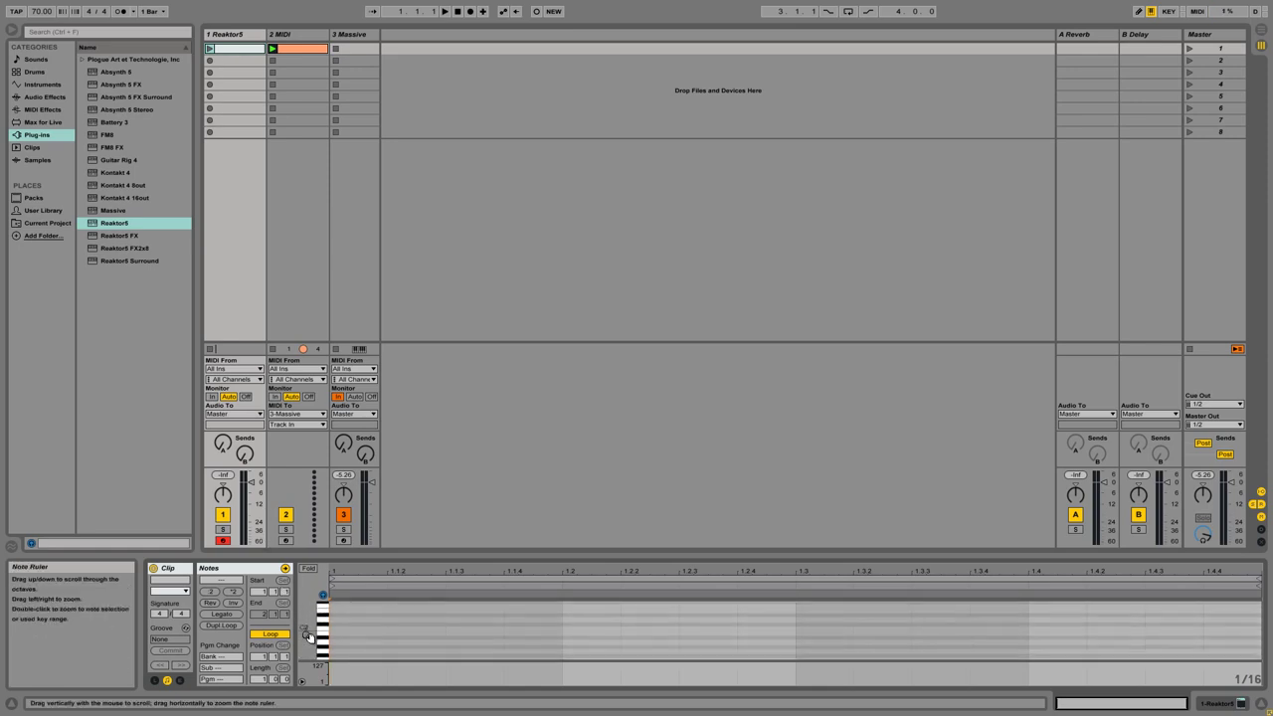
double_click(346, 629)
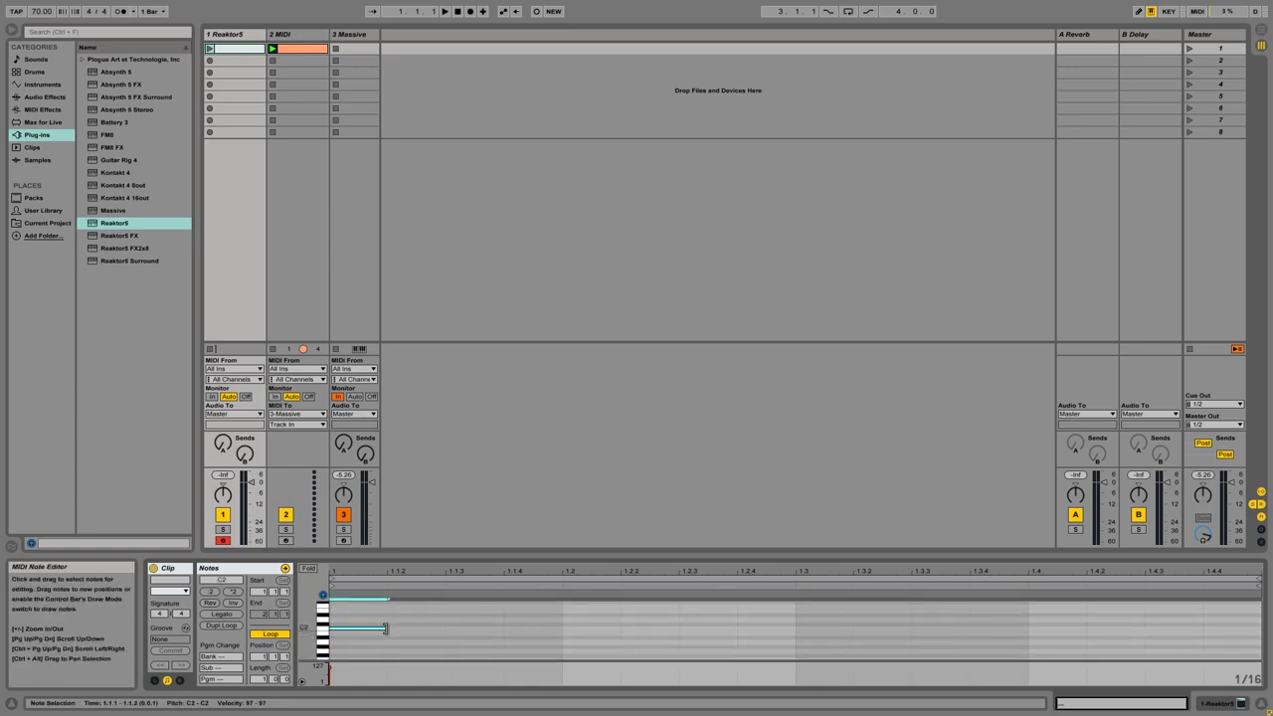
drag(388, 628, 806, 628)
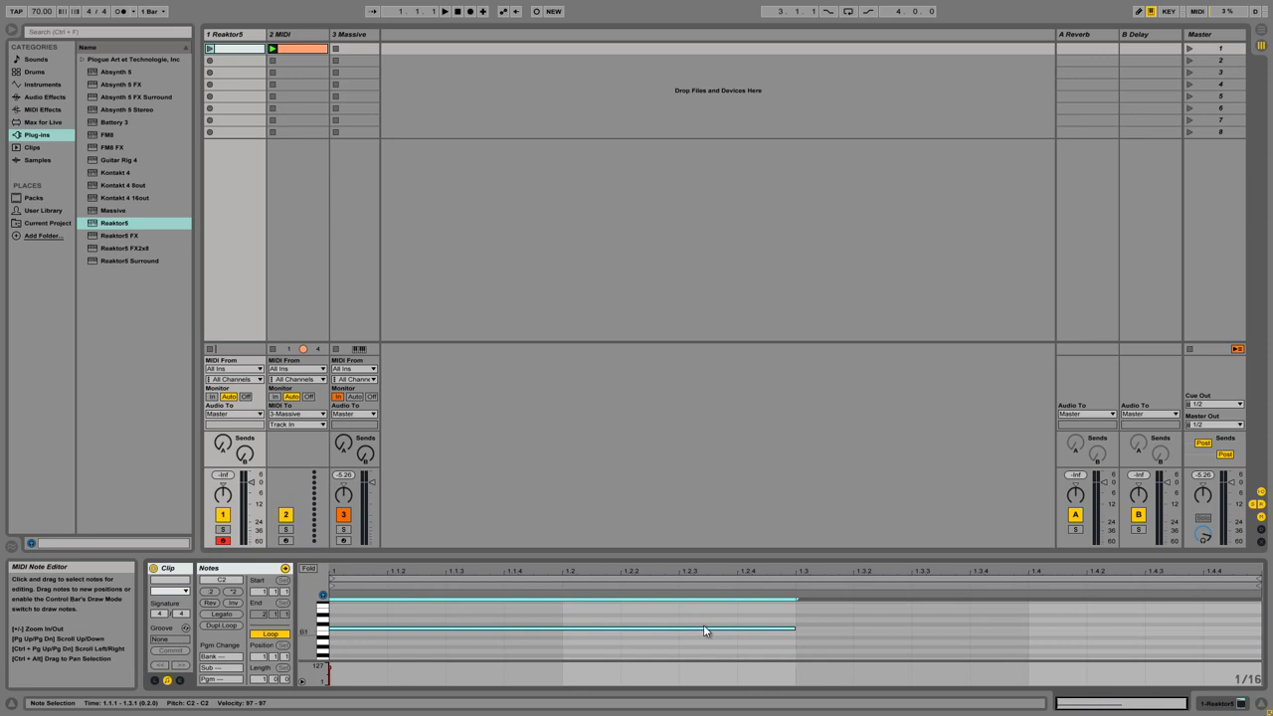
double_click(597, 624)
drag(624, 629, 937, 627)
click(808, 625)
double_click(808, 620)
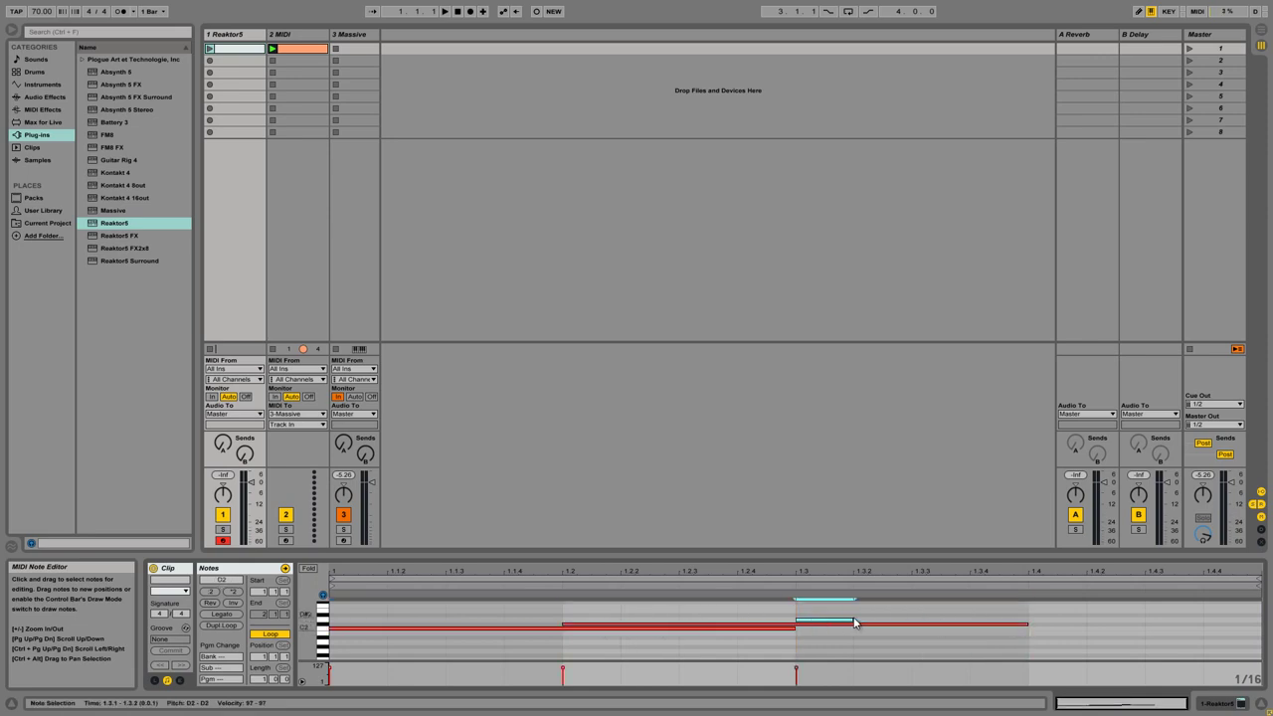
drag(855, 620, 1259, 609)
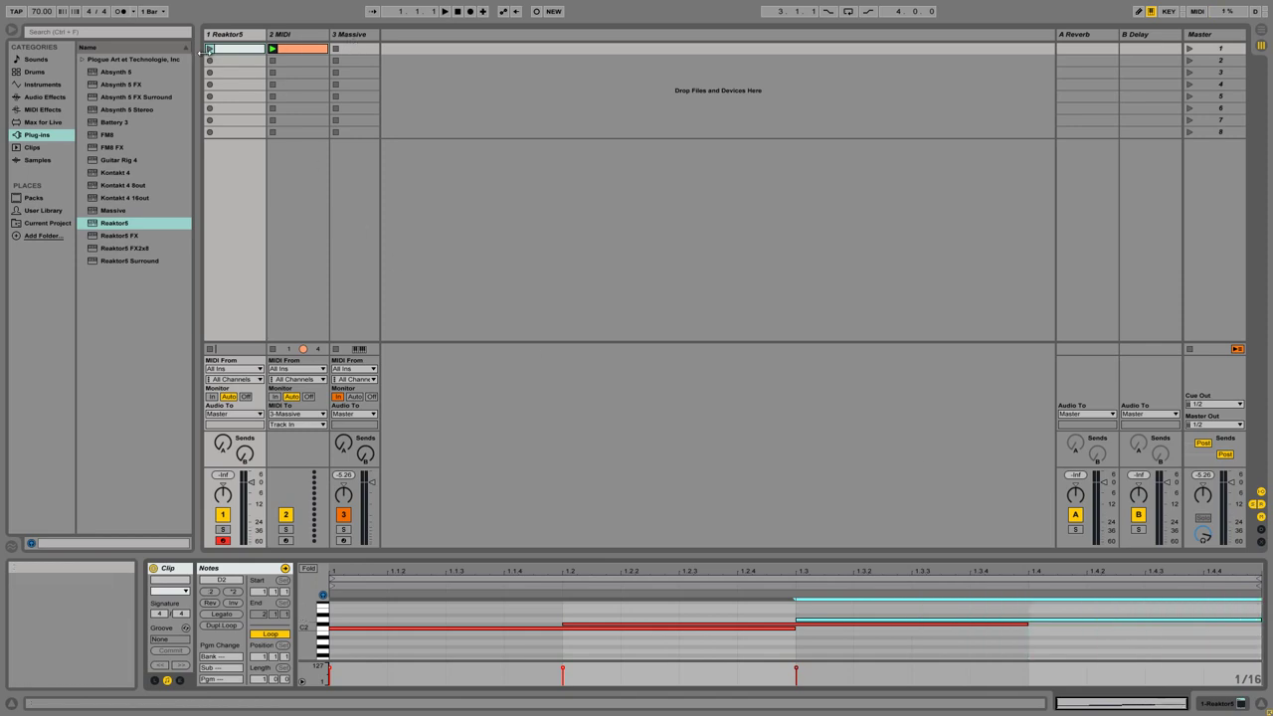
Launch the track 1 clip, set Massive's MIDI From to 1-Reaktor5 with Reaktor5 channel, and open Massive
click(209, 47)
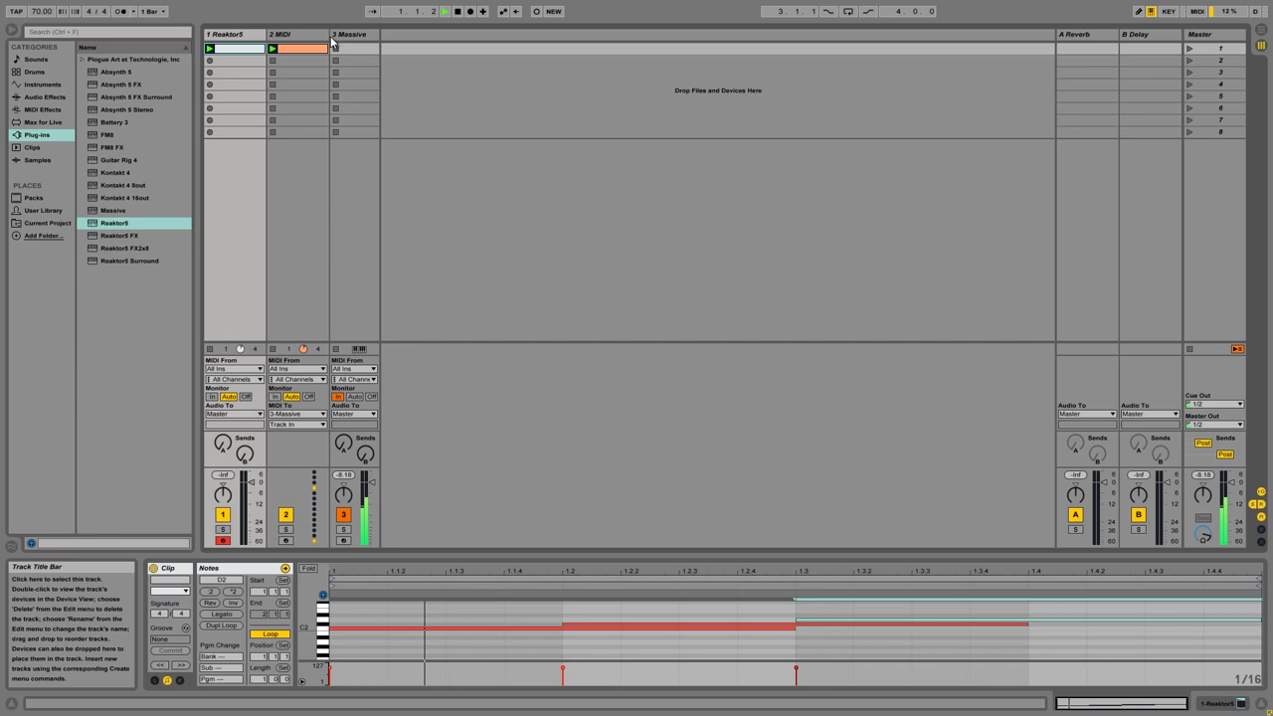
click(350, 34)
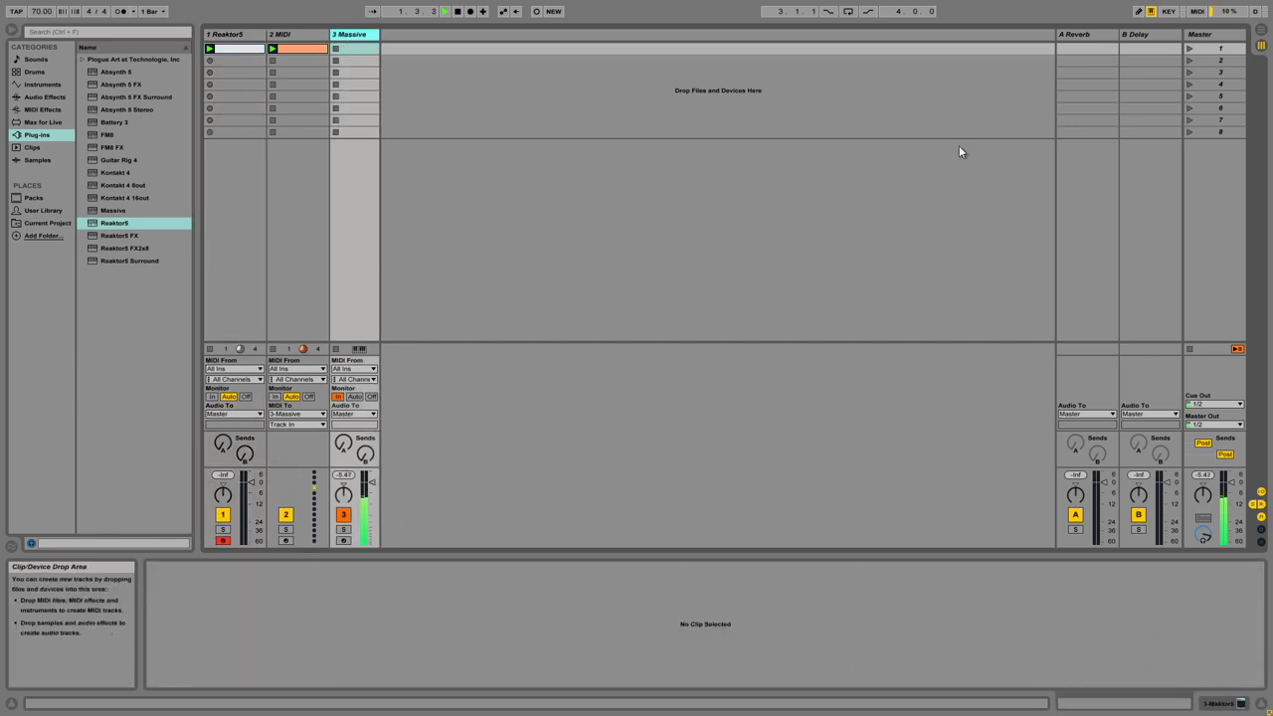
key(shift+Tab)
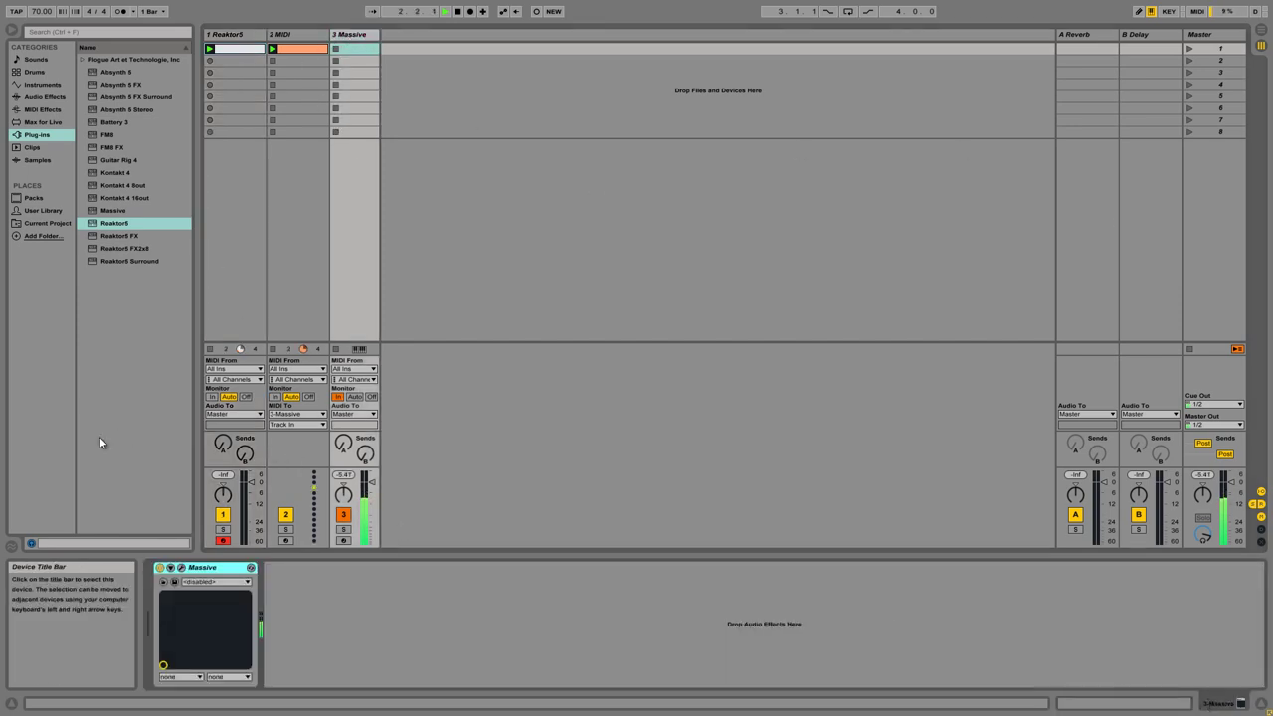
click(355, 369)
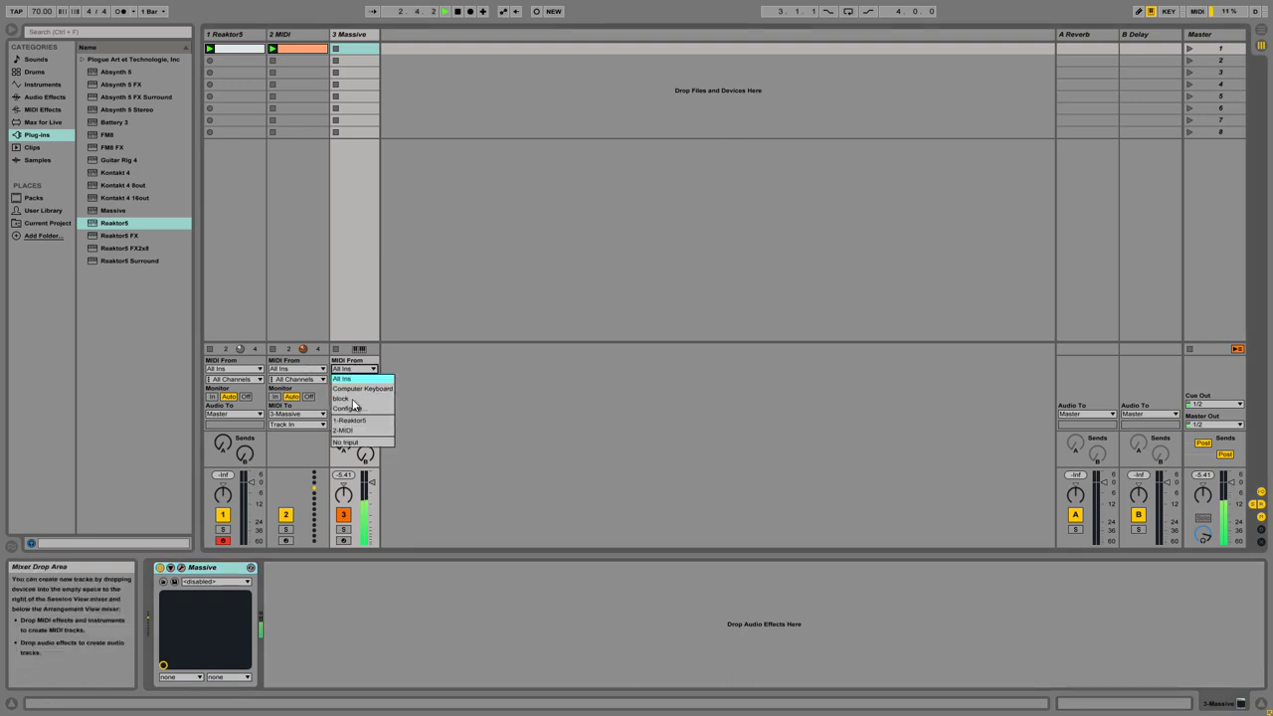
click(350, 427)
click(355, 369)
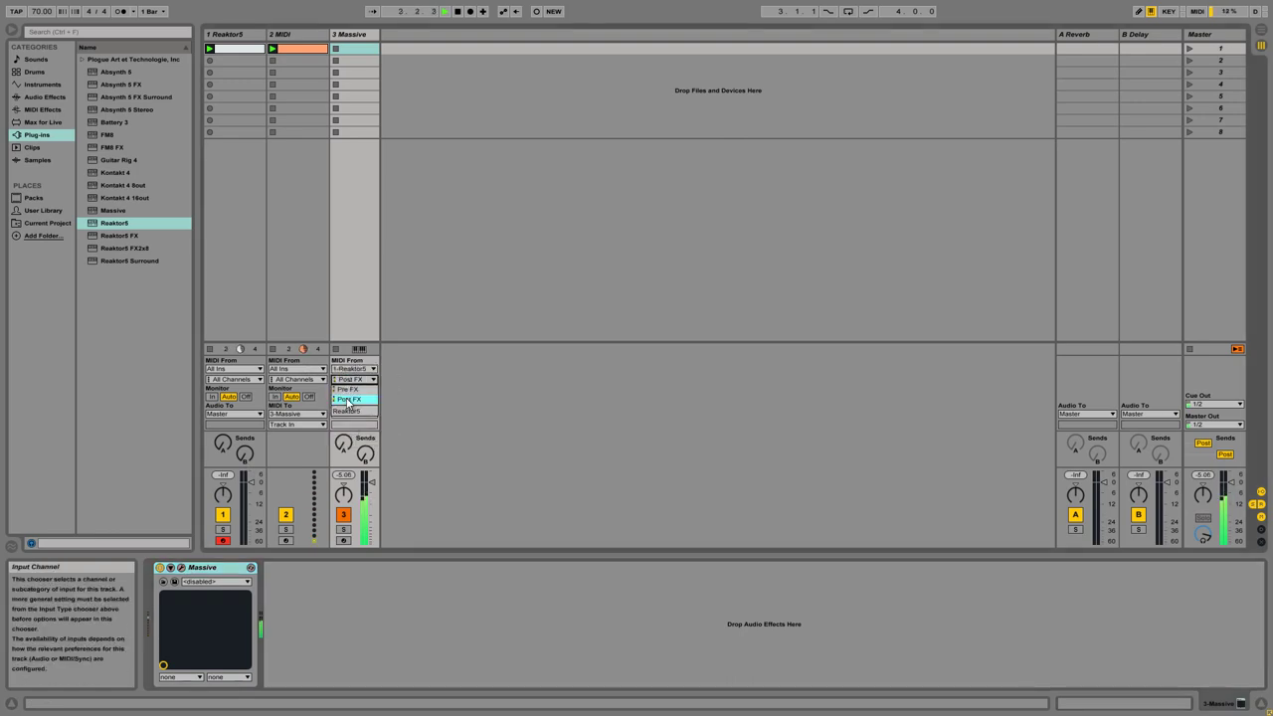
click(350, 403)
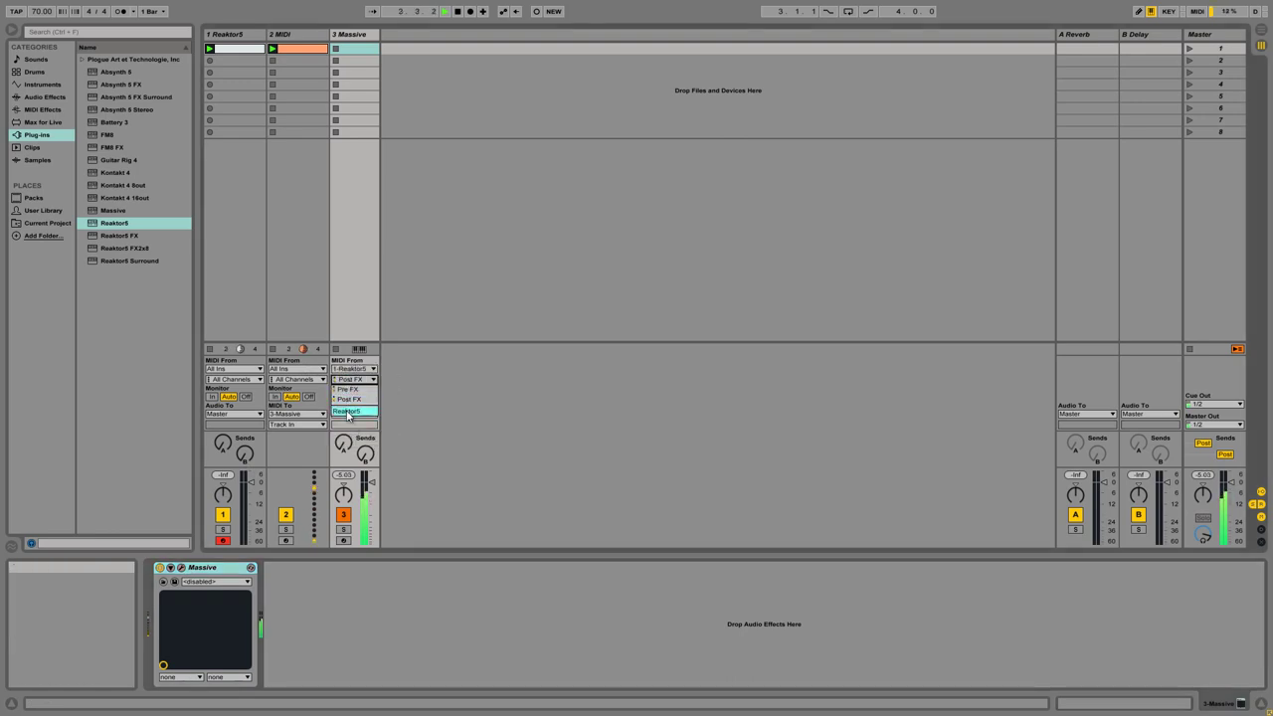
click(180, 568)
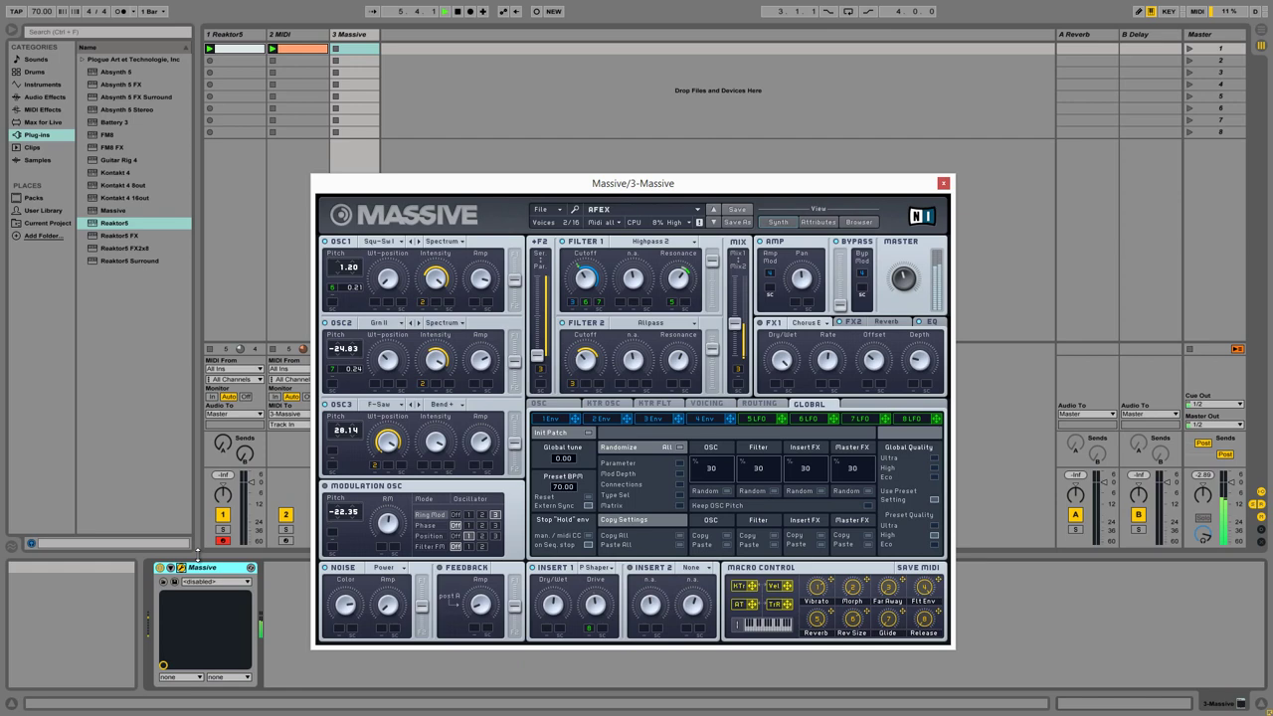
Raise the Attack and Decay knobs in the Reaktor envelope window, then close it
key(Left)
key(Left)
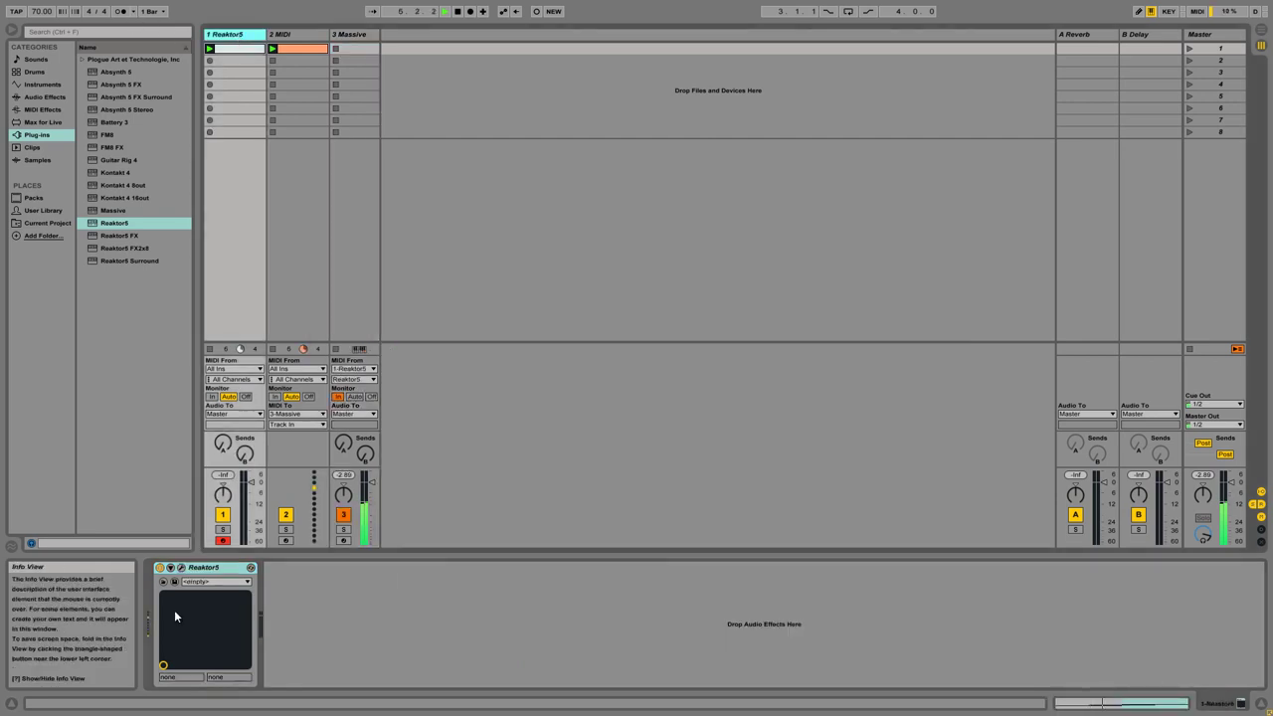
click(181, 566)
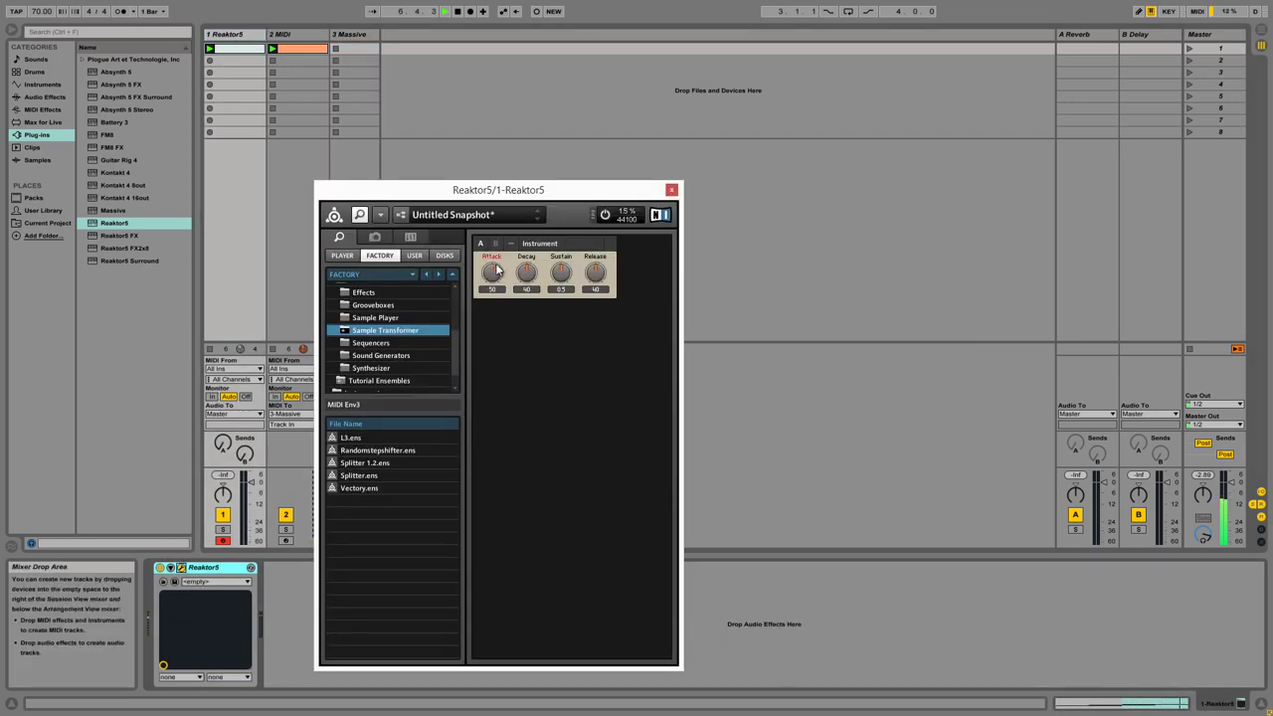
drag(497, 270, 519, 250)
click(671, 189)
In Massive, try presets 1991, AD VOCA and ADDITION, ending on ADDITIV PAD
click(334, 49)
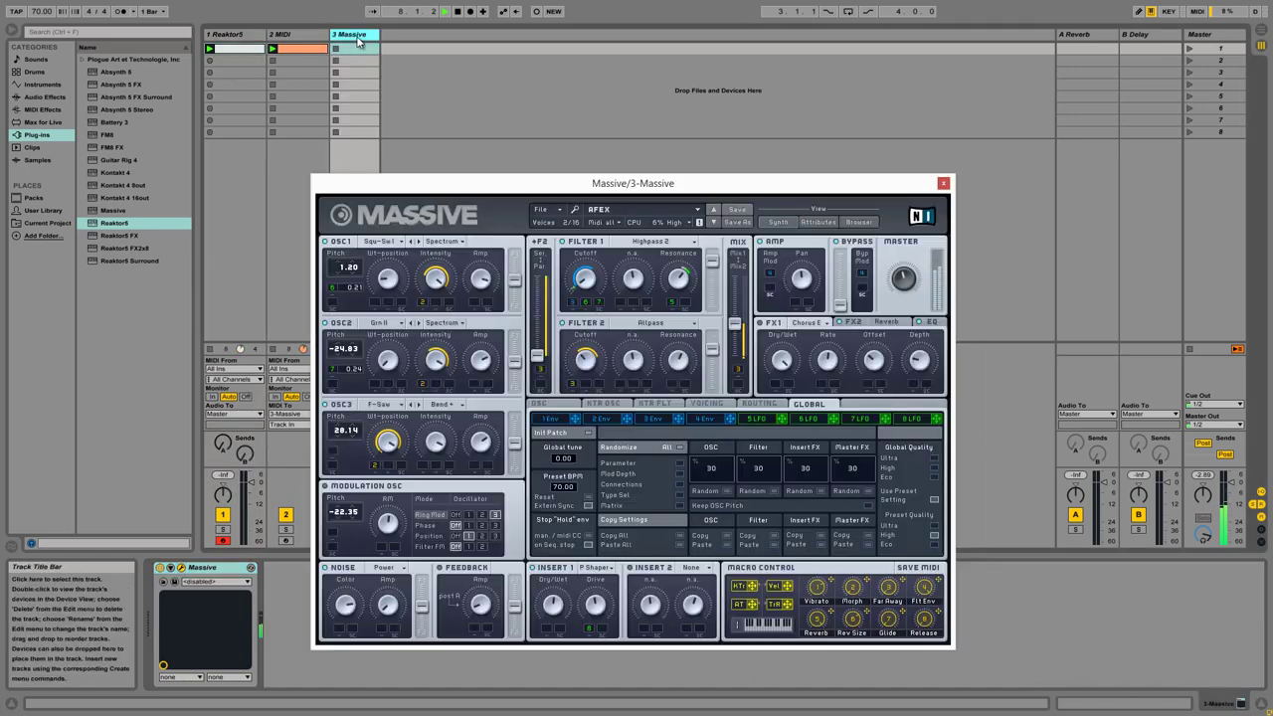
click(650, 206)
click(647, 218)
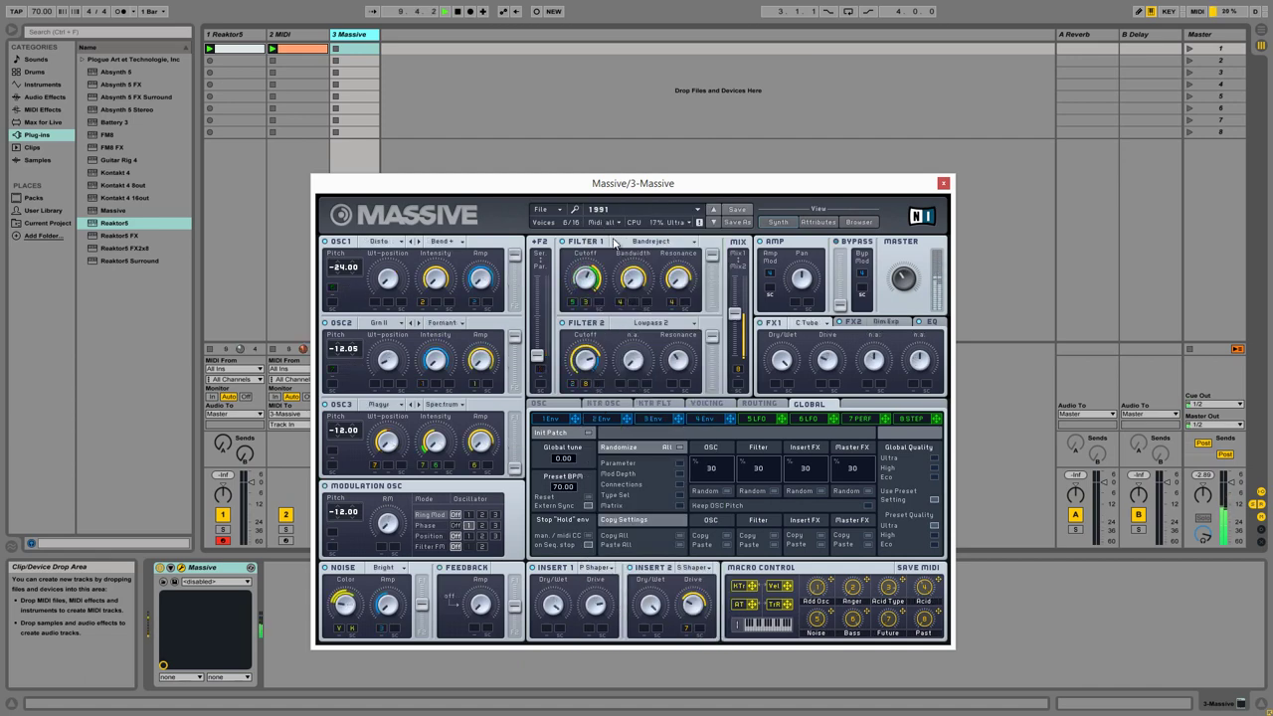
click(621, 209)
click(636, 345)
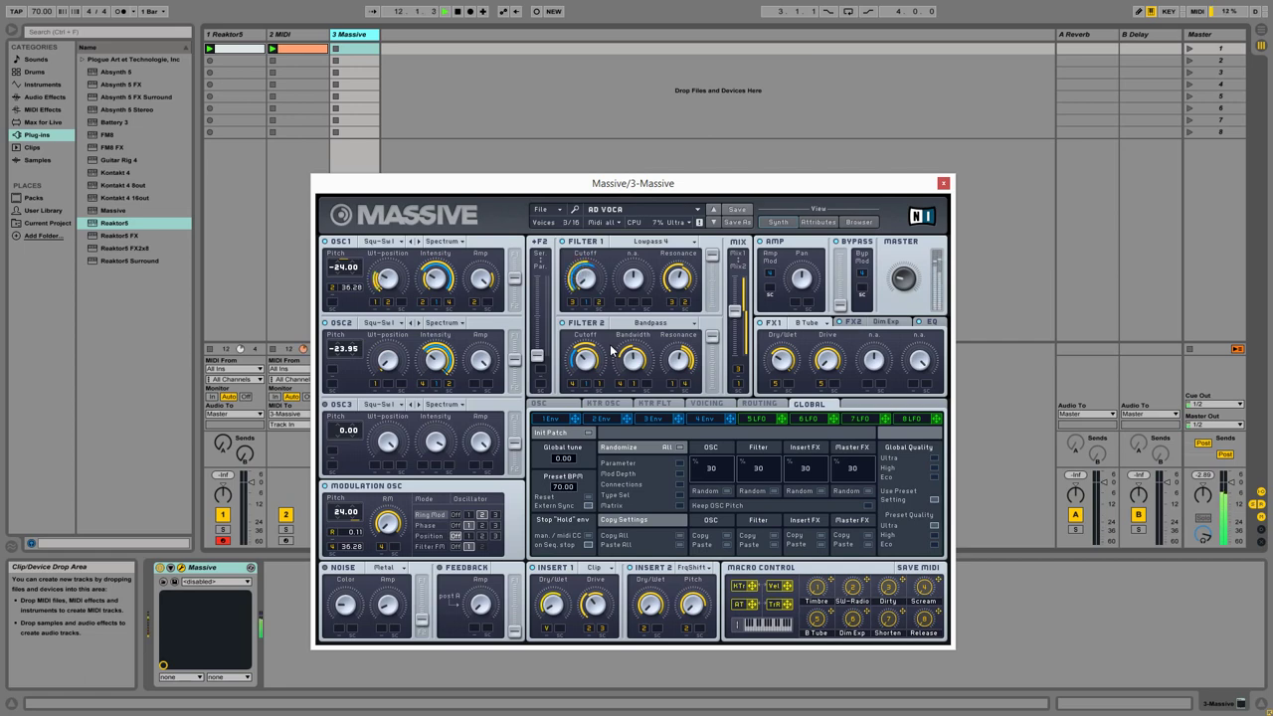
click(712, 223)
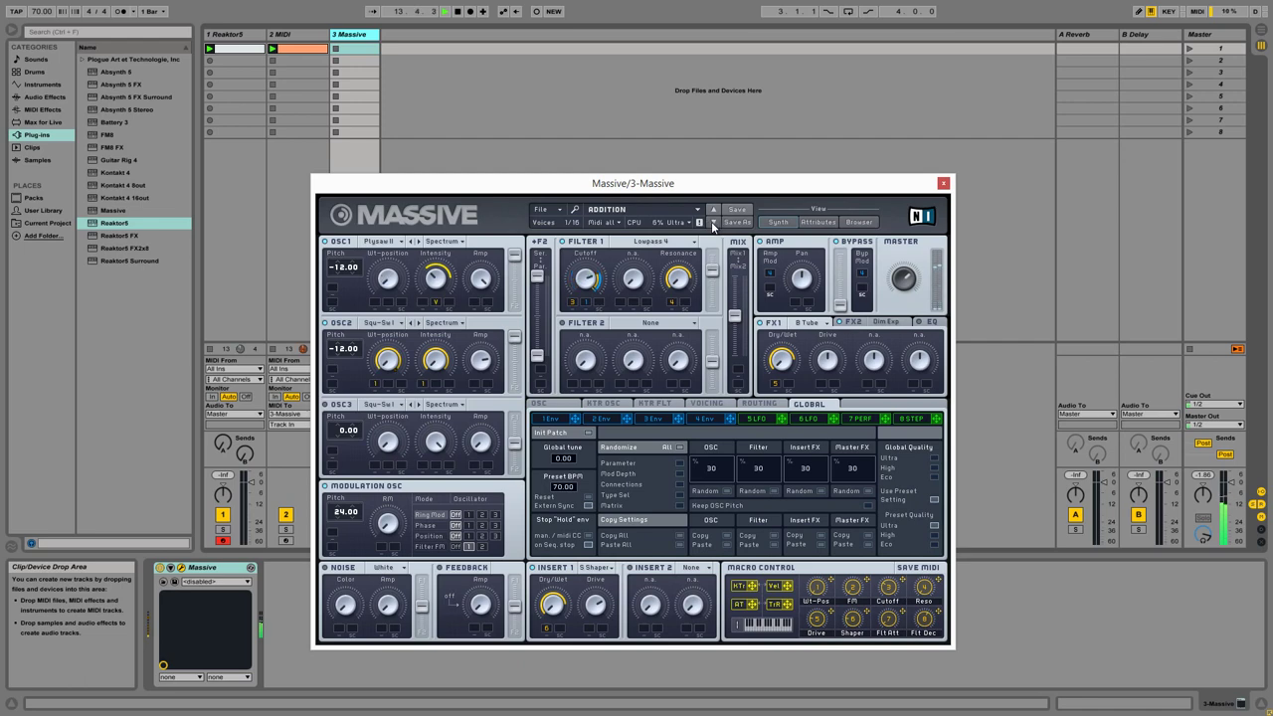
click(712, 223)
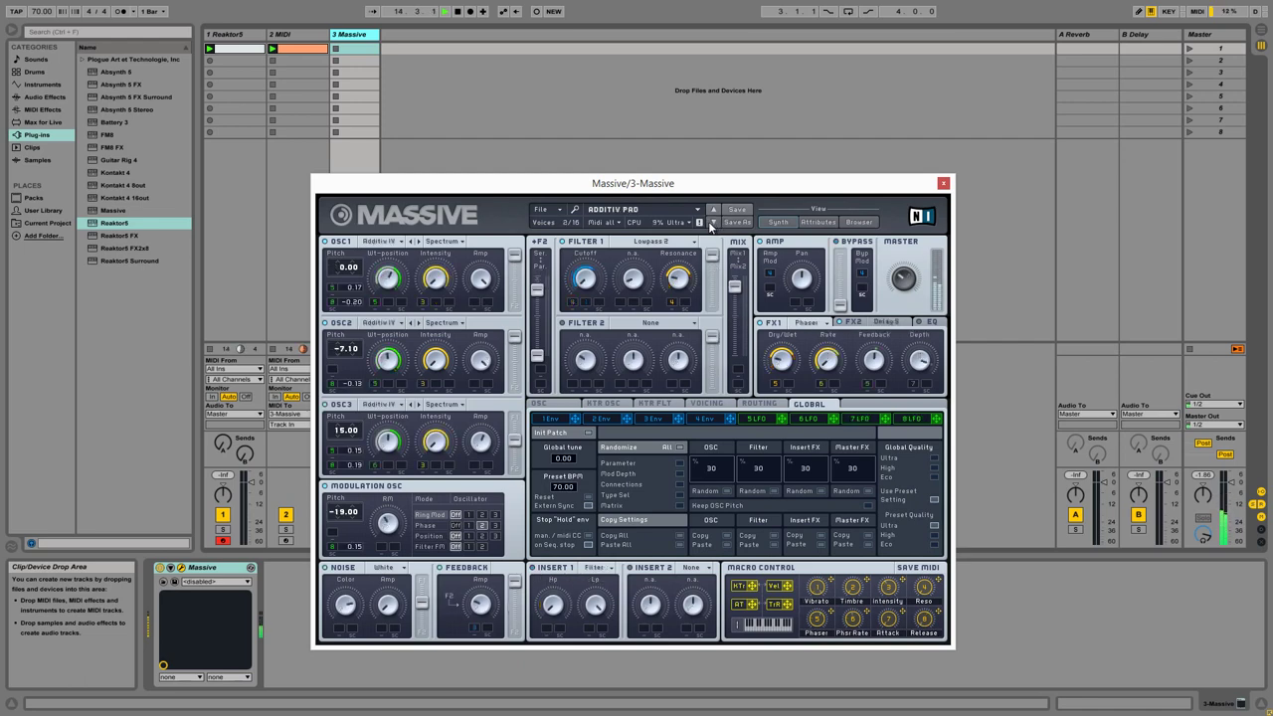